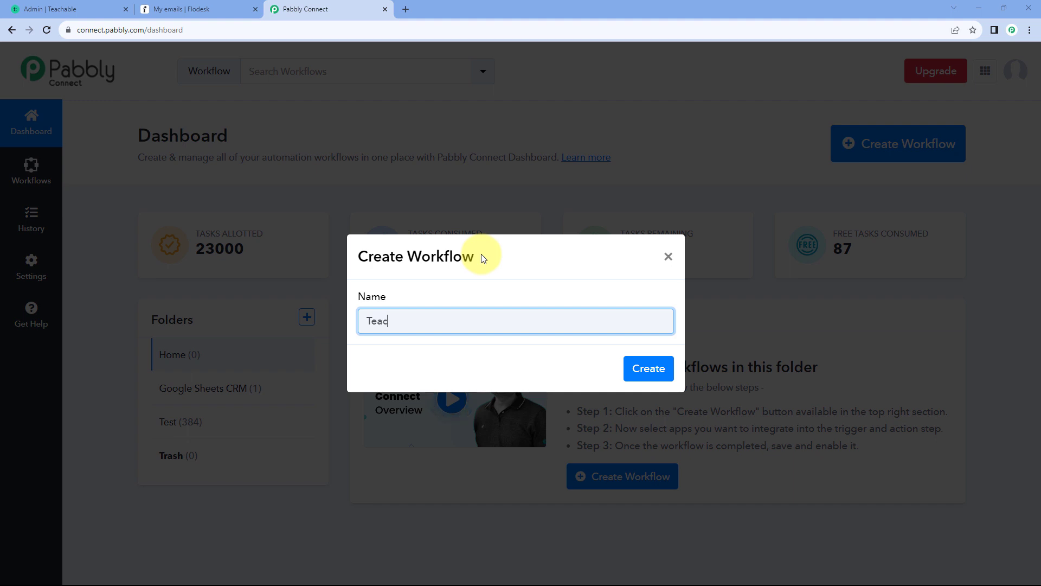
- Create the 'Teachable to Flodesk' workflow and expand its empty trigger step
text(able to Flodesk)
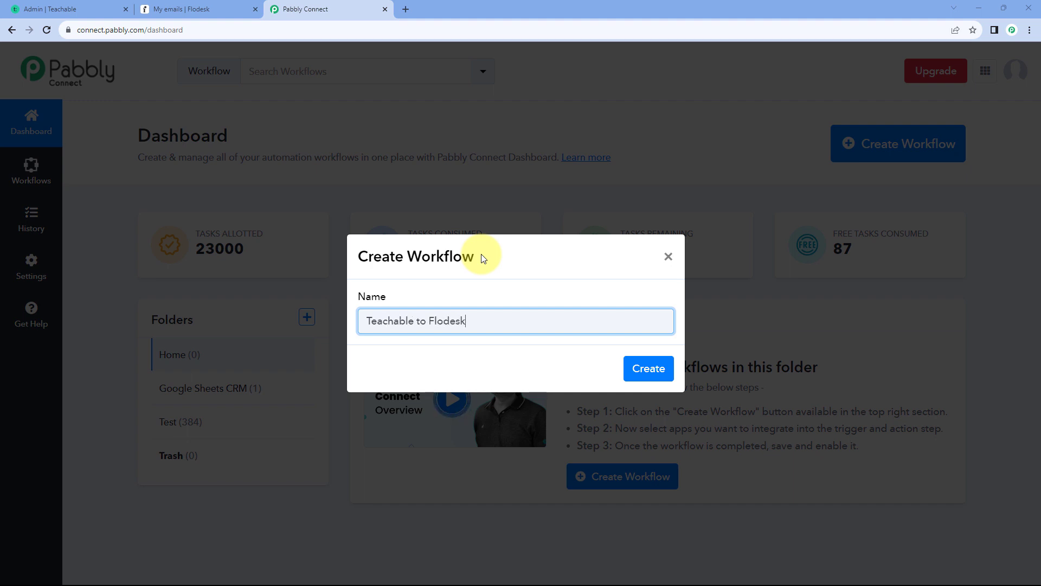
click(645, 368)
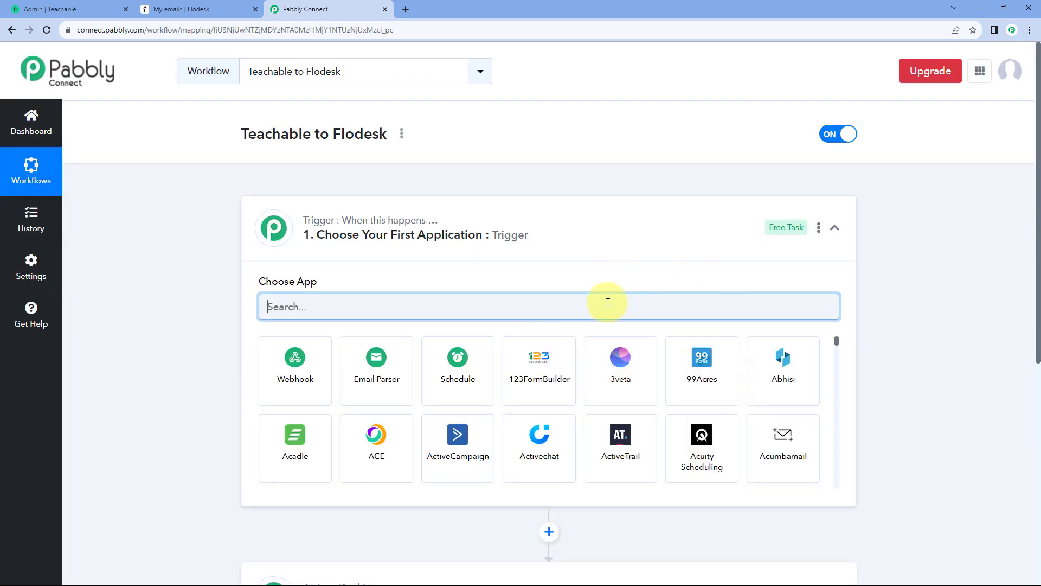
click(532, 225)
scroll(223, 242, down, 1)
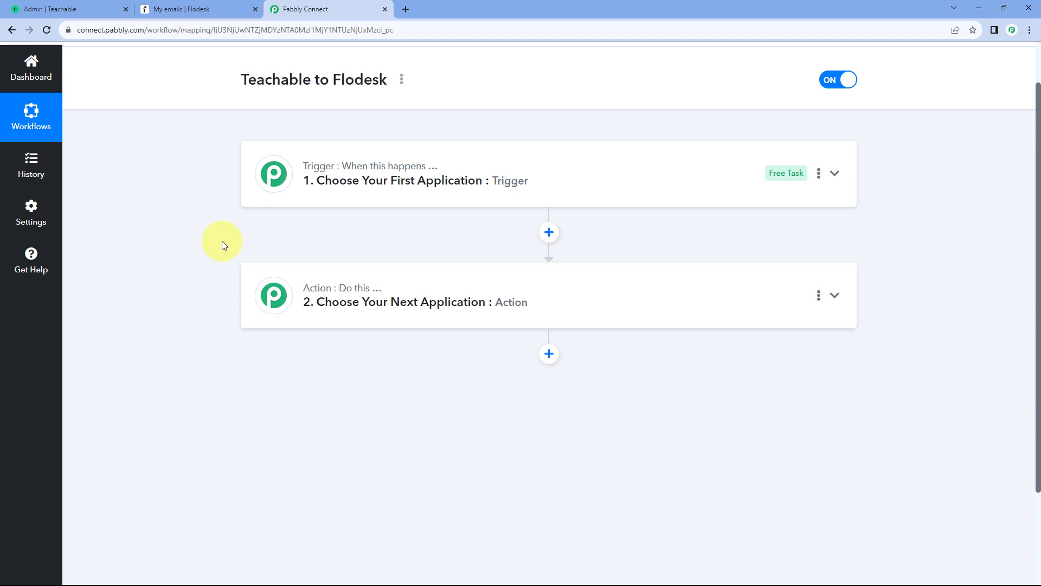
mouse_move(324, 174)
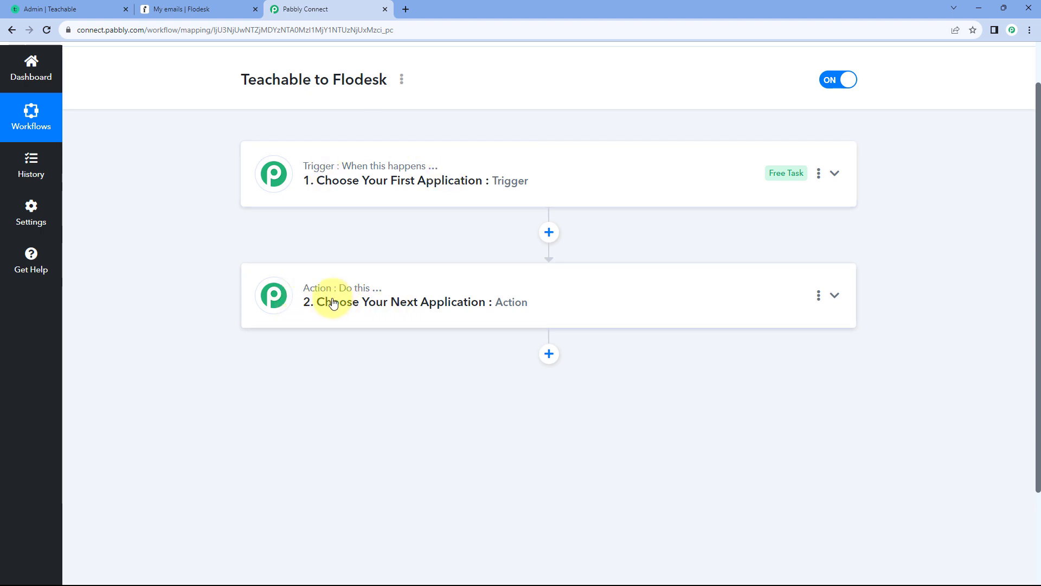
click(488, 181)
scroll(216, 213, down, 1)
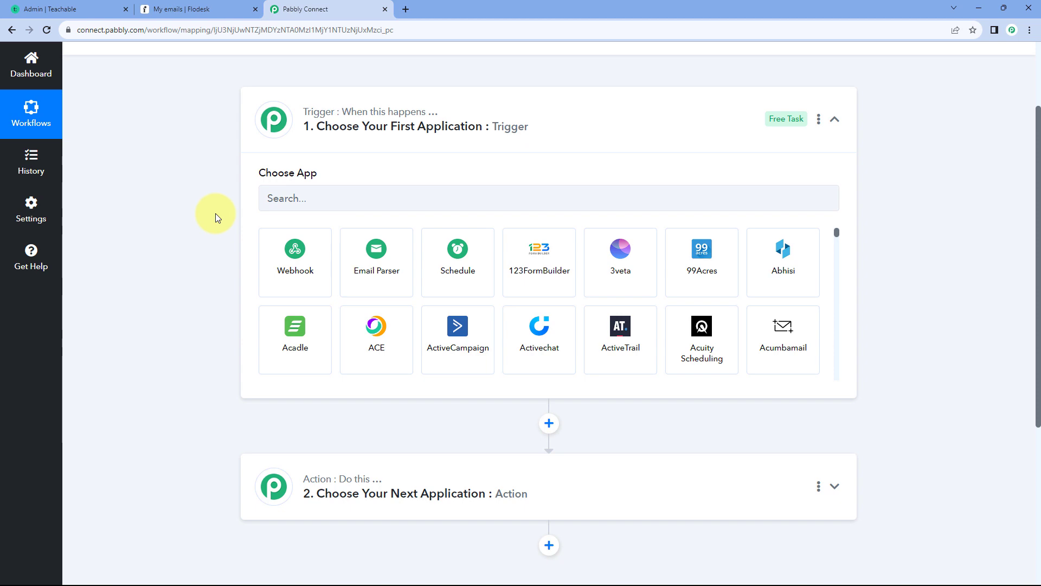
- Bring up the Teachable admin's Get Started page
click(54, 9)
click(341, 9)
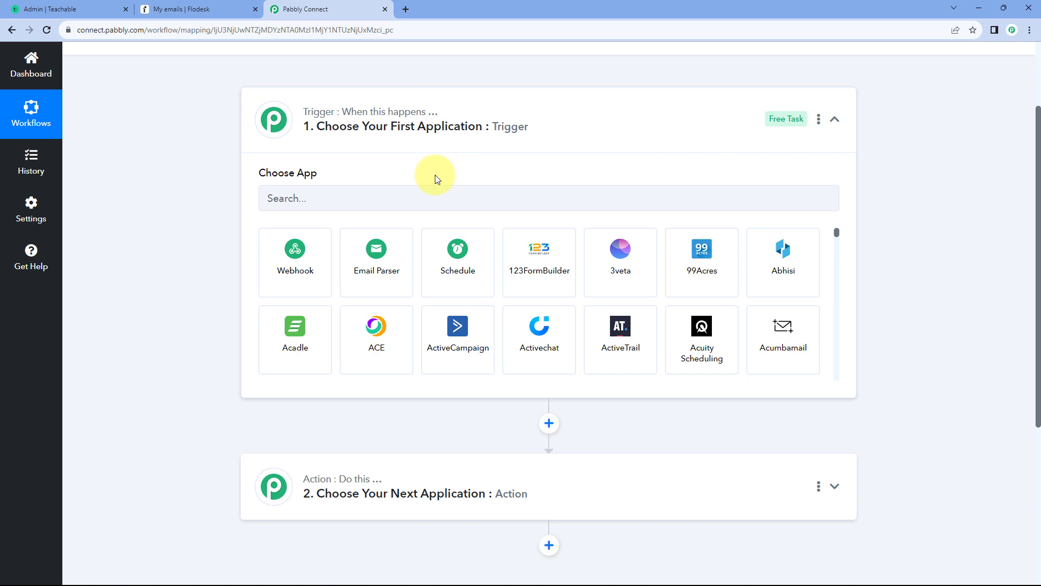
click(113, 7)
- Close Teachable's webinar popup, then move on to Flodesk's My emails page
scroll(268, 169, down, 2)
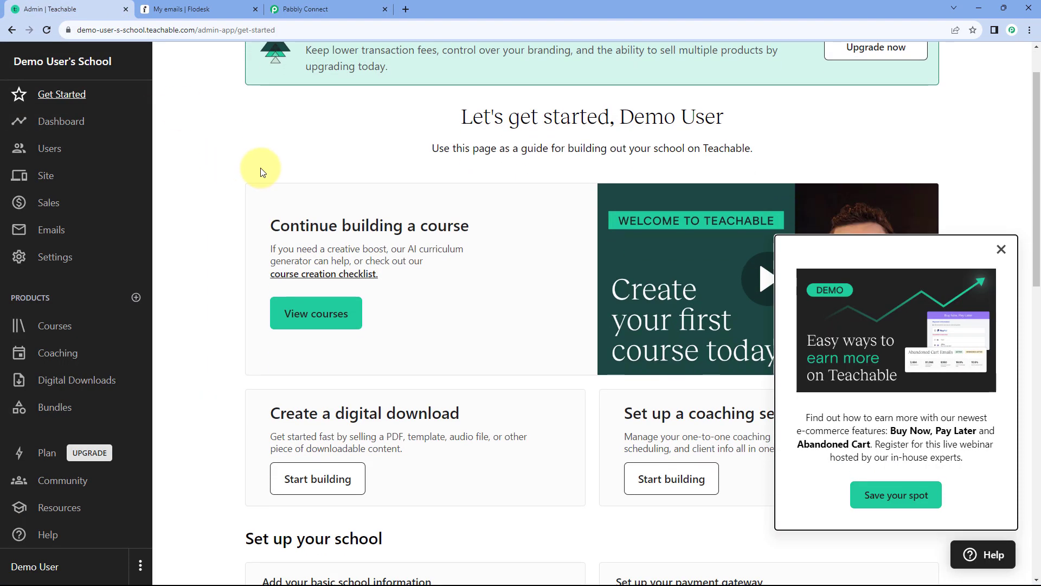
click(1001, 249)
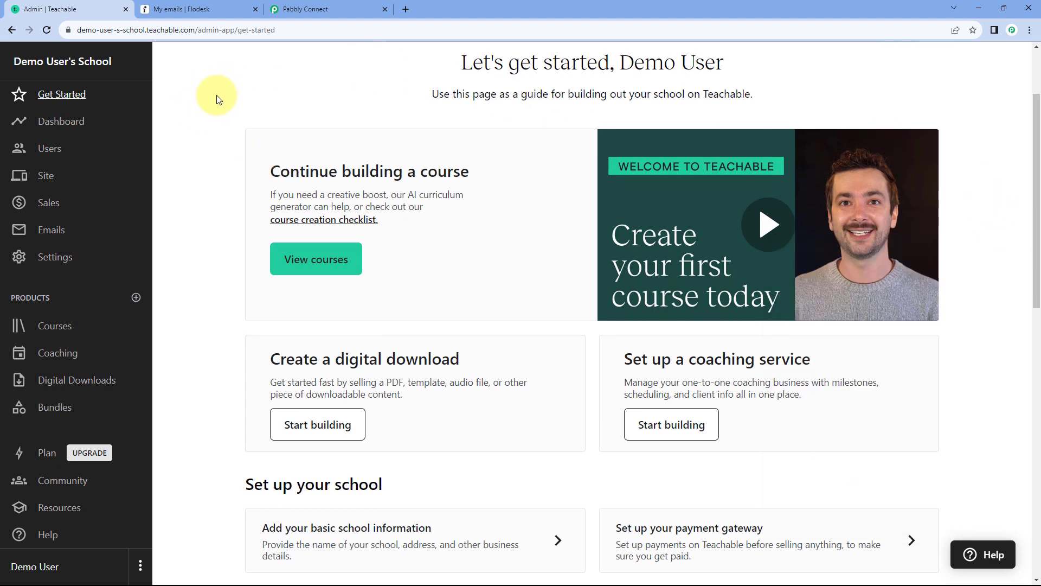
click(337, 10)
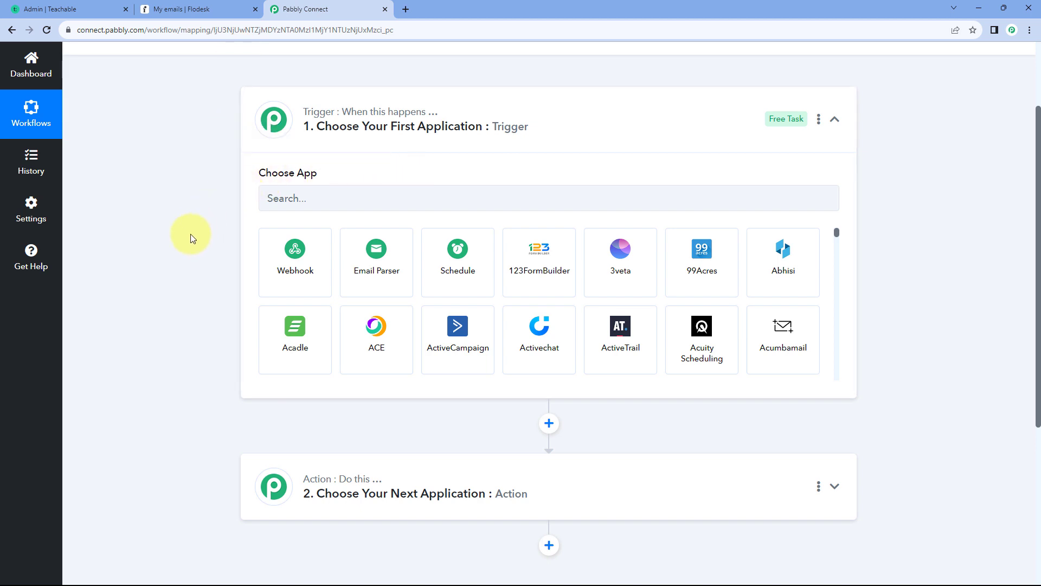
scroll(206, 217, down, 1)
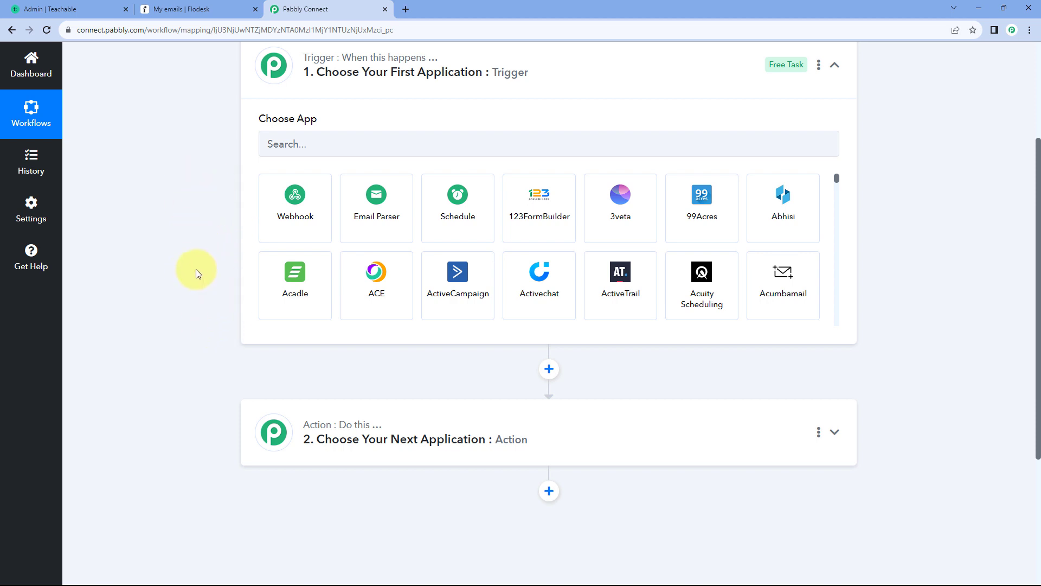
click(209, 6)
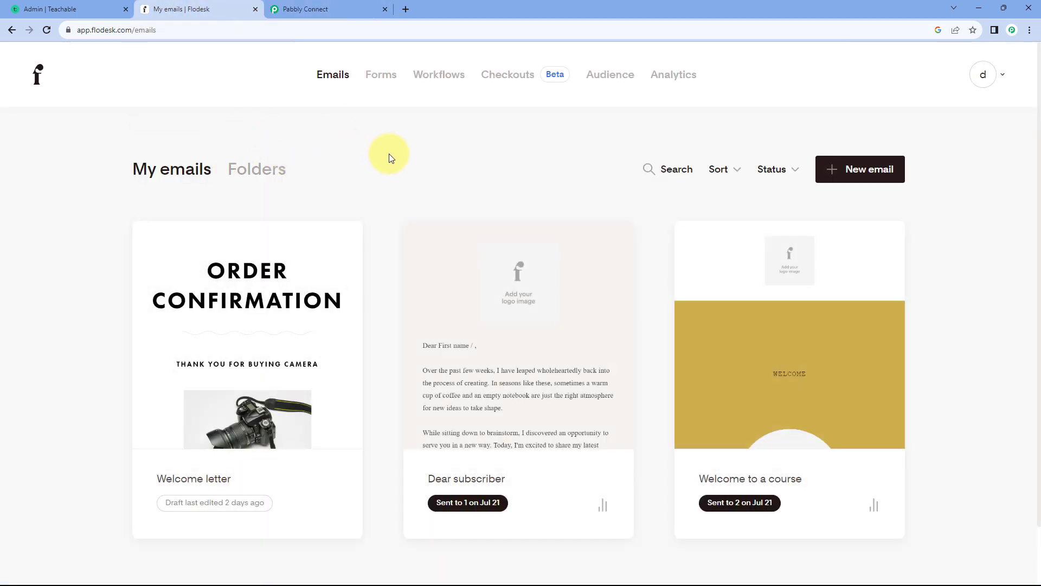
- Browse Flodesk's Audience Segments cards, then go back to the Pabbly Connect trigger step
click(600, 79)
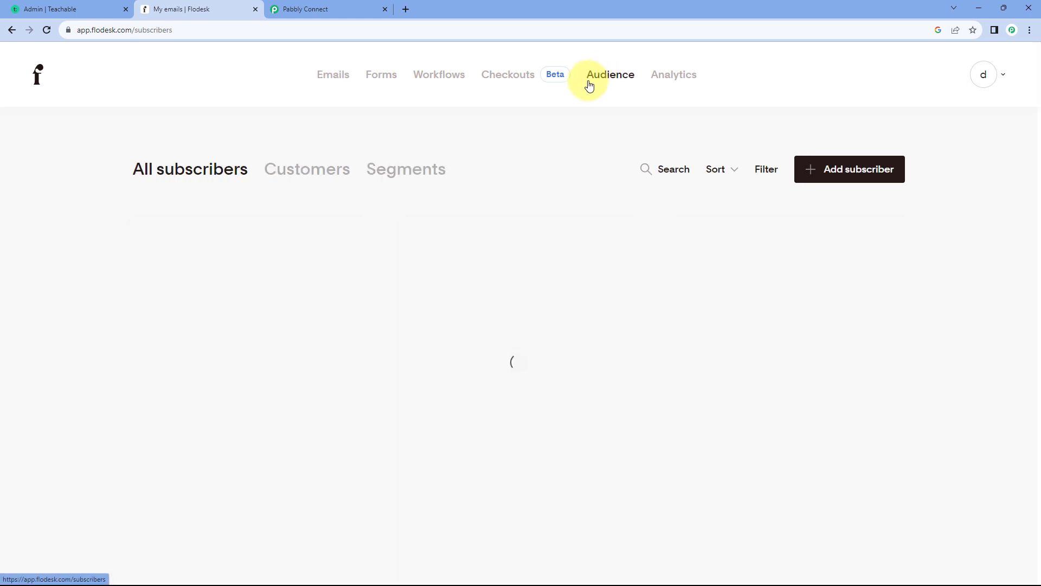
click(420, 167)
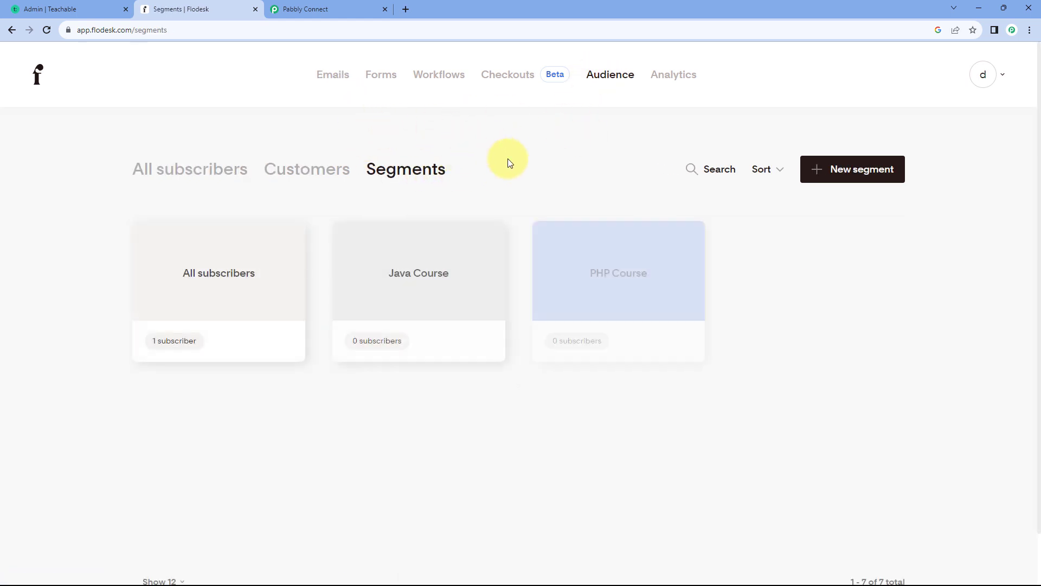
scroll(508, 160, down, 1)
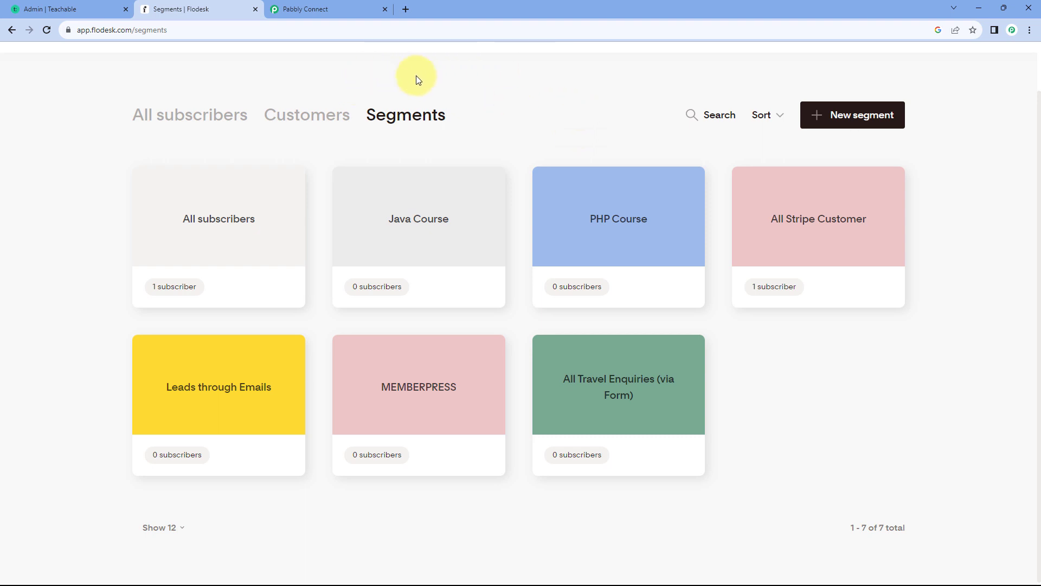
mouse_move(597, 179)
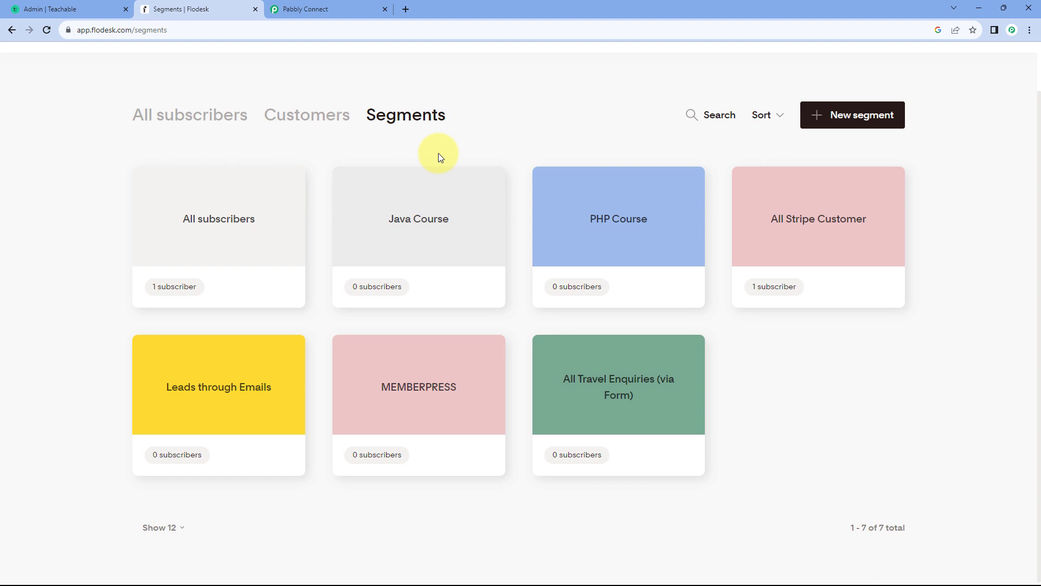
click(355, 8)
scroll(190, 194, up, 1)
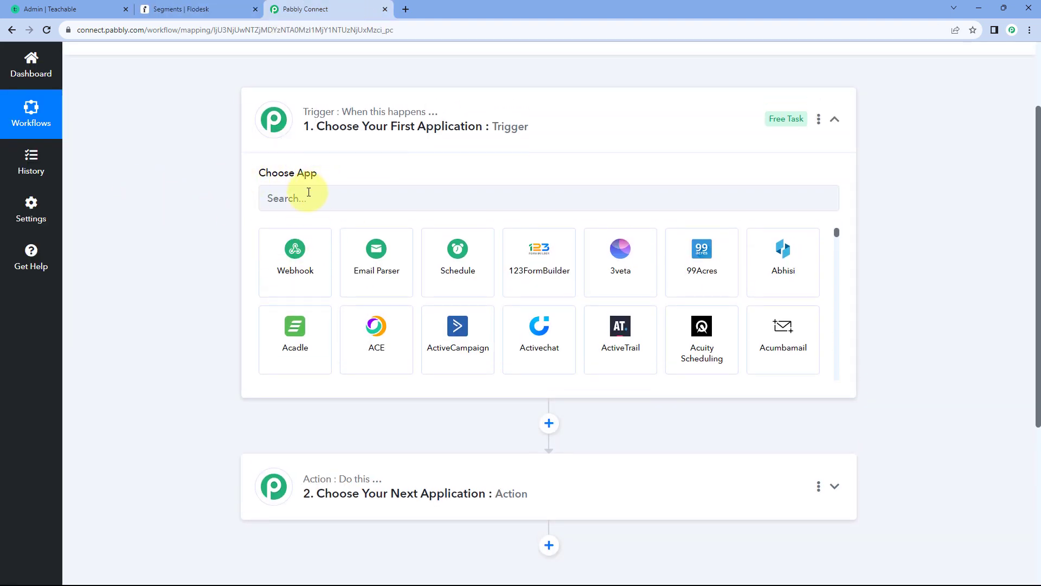
- Set the trigger app to Teachable with the New Enrollment trigger event
click(308, 196)
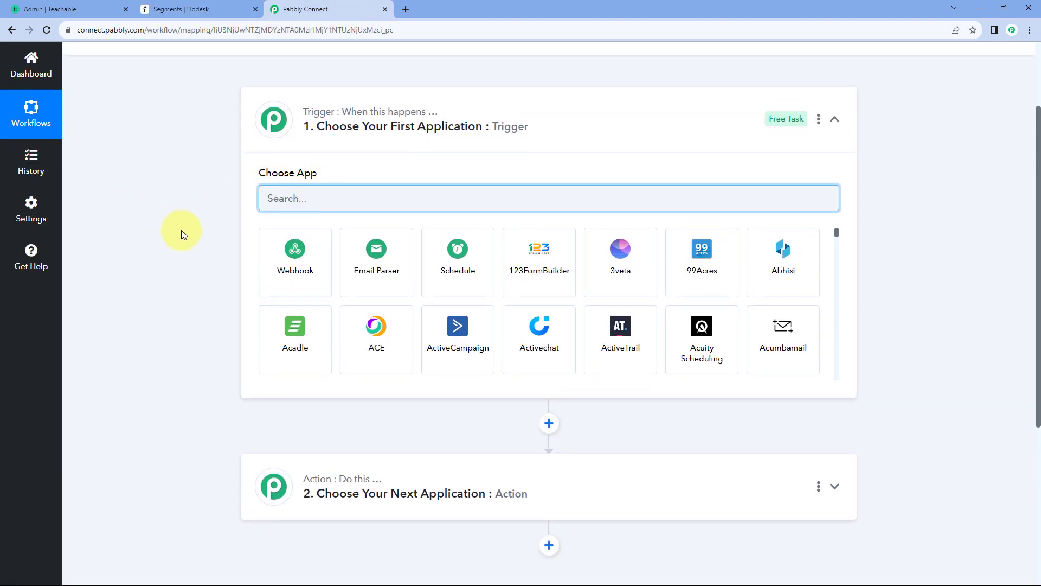
text(Teach)
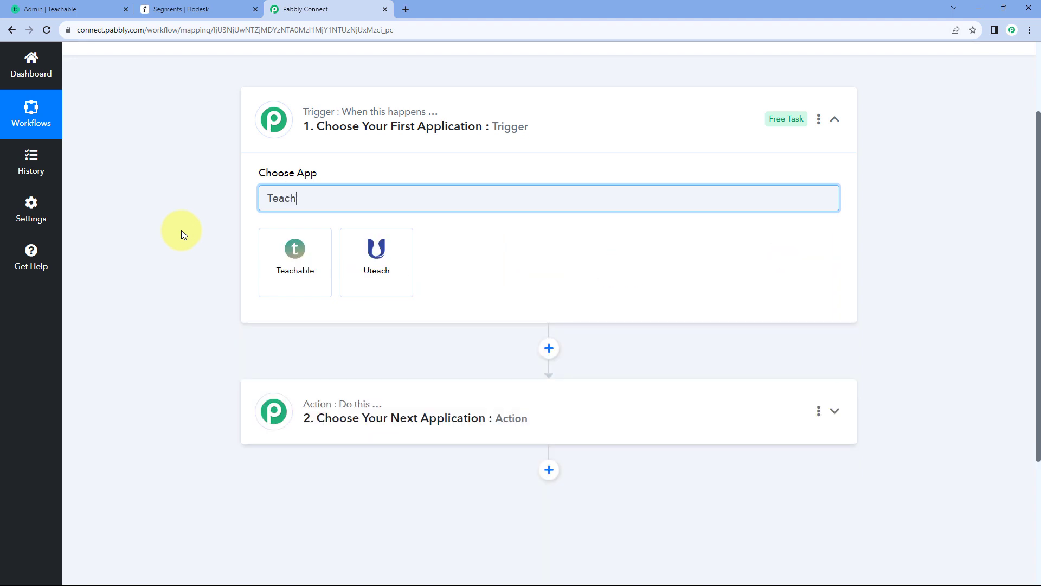
click(302, 256)
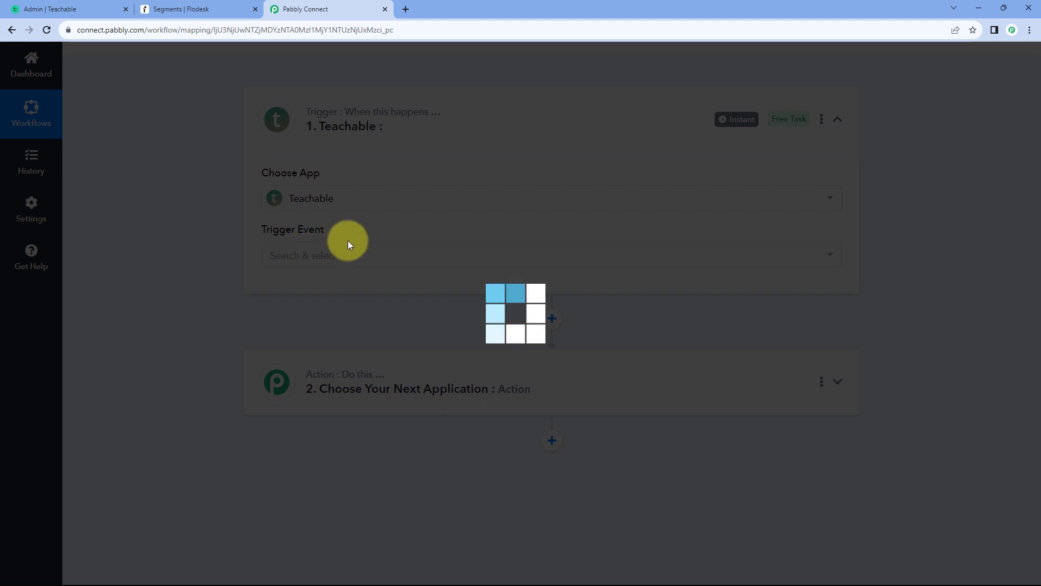
scroll(232, 204, down, 1)
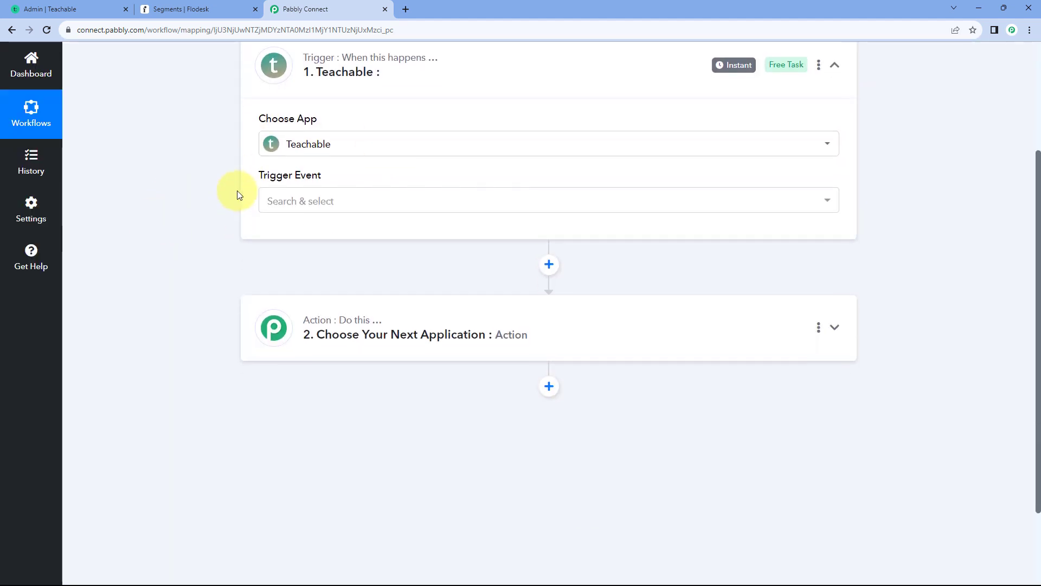
click(363, 202)
scroll(213, 194, down, 1)
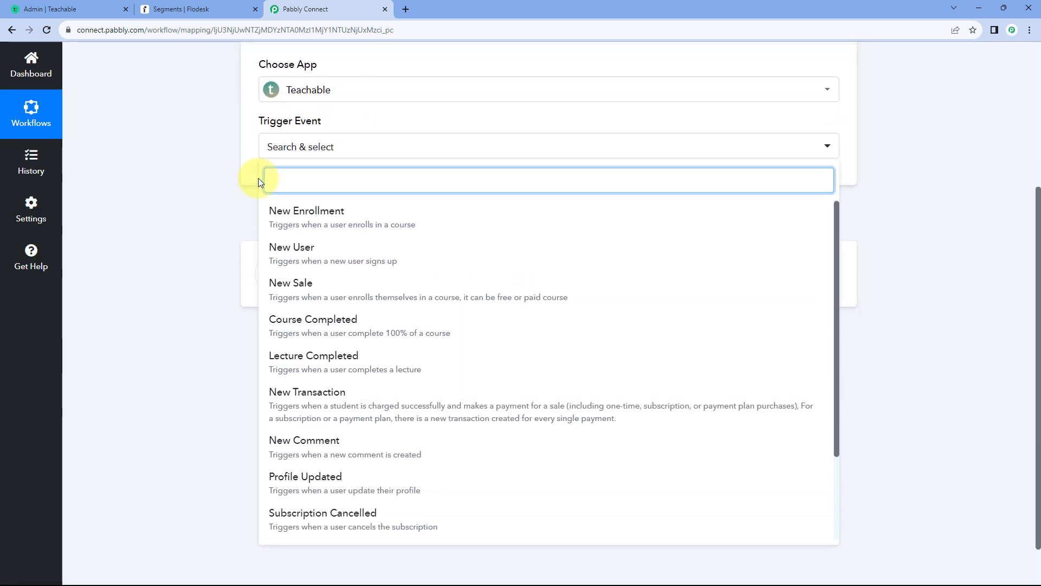
click(370, 211)
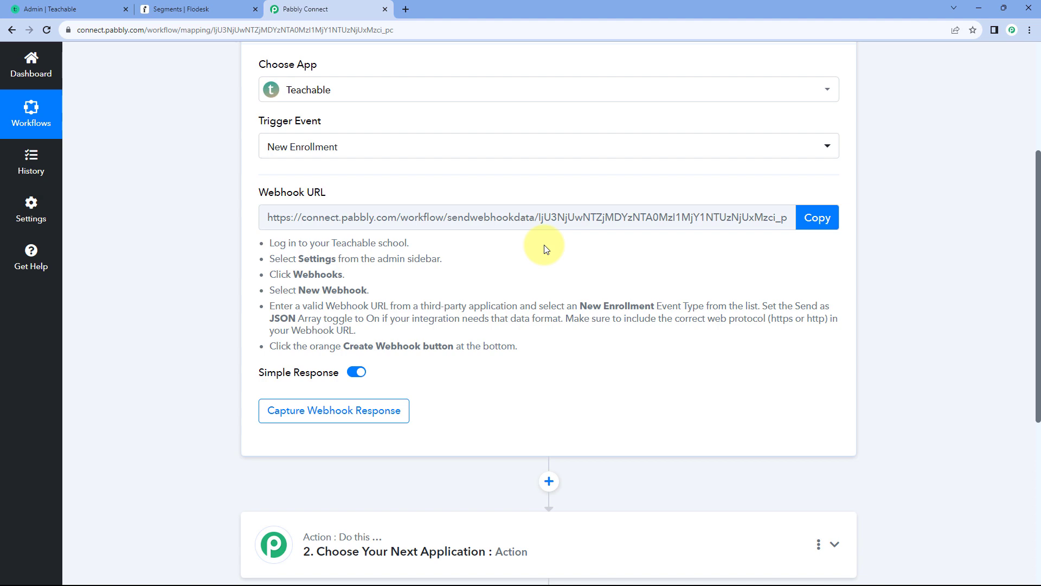
- Copy the webhook URL, await a webhook response, and return to Teachable
click(817, 217)
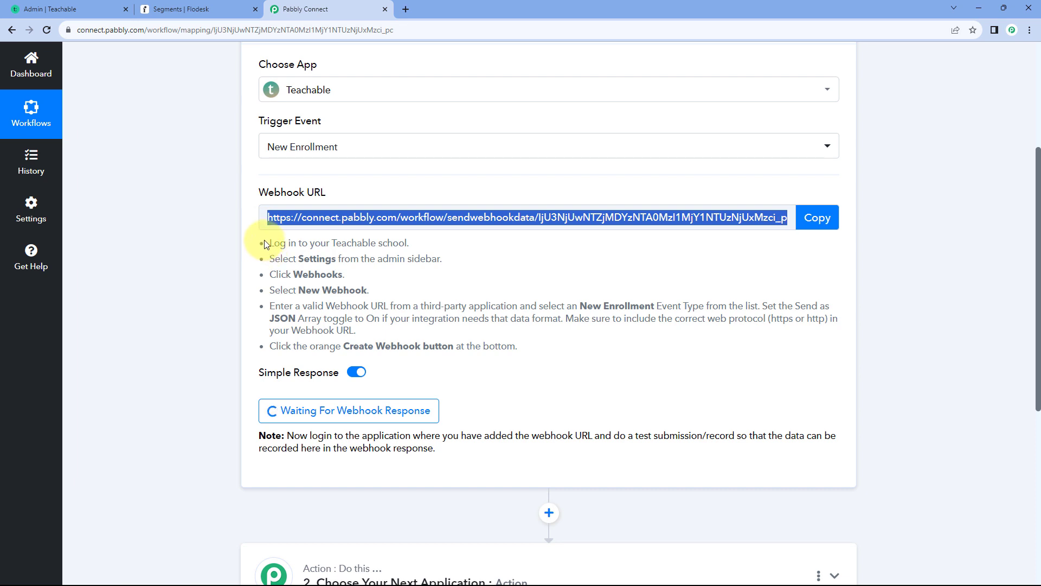
drag(264, 240, 529, 354)
click(530, 352)
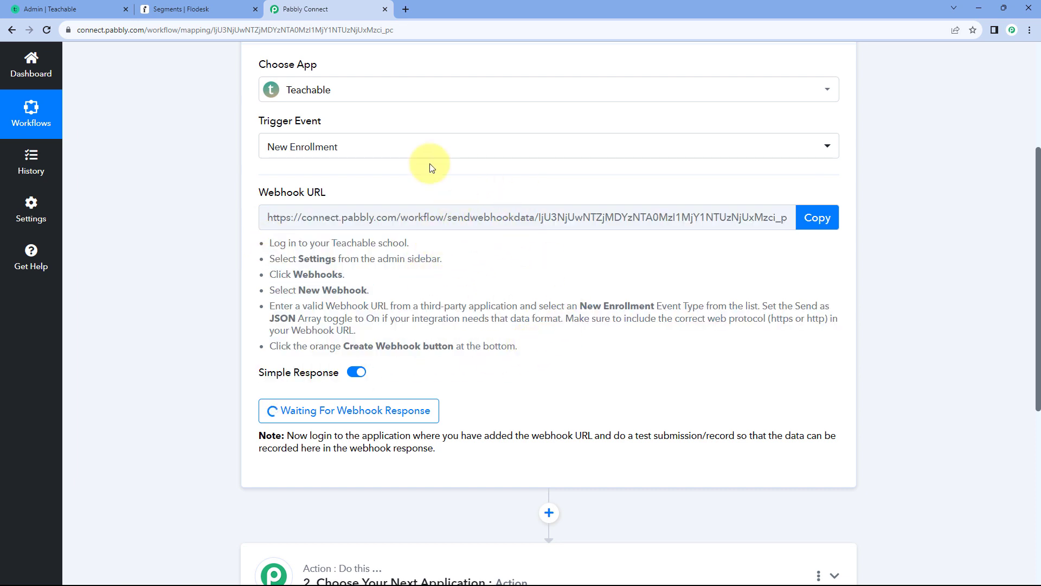
click(92, 9)
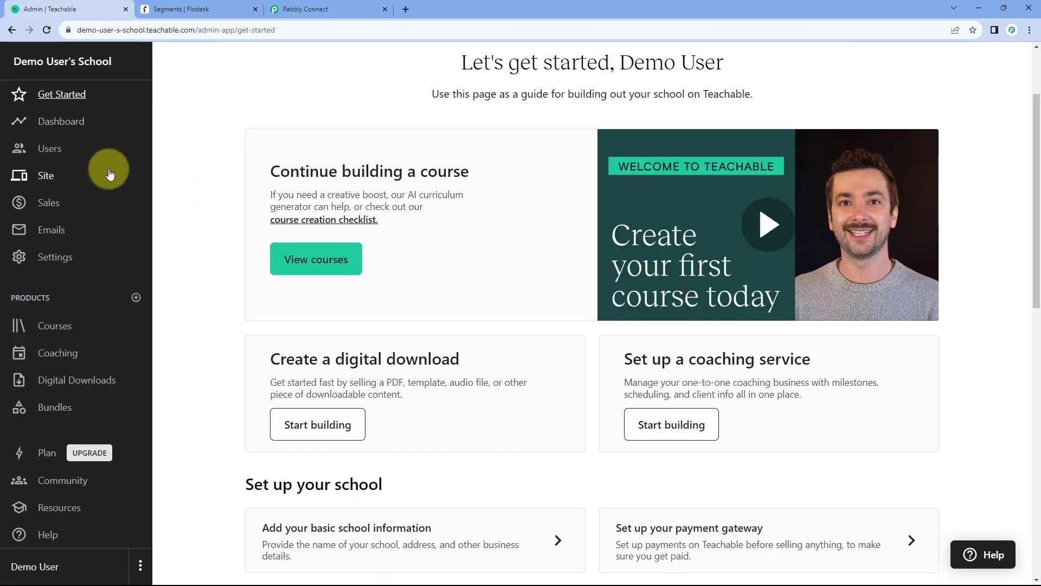
- Add a new webhook under Teachable's settings, pasting the Pabbly Connect URL into it
click(55, 260)
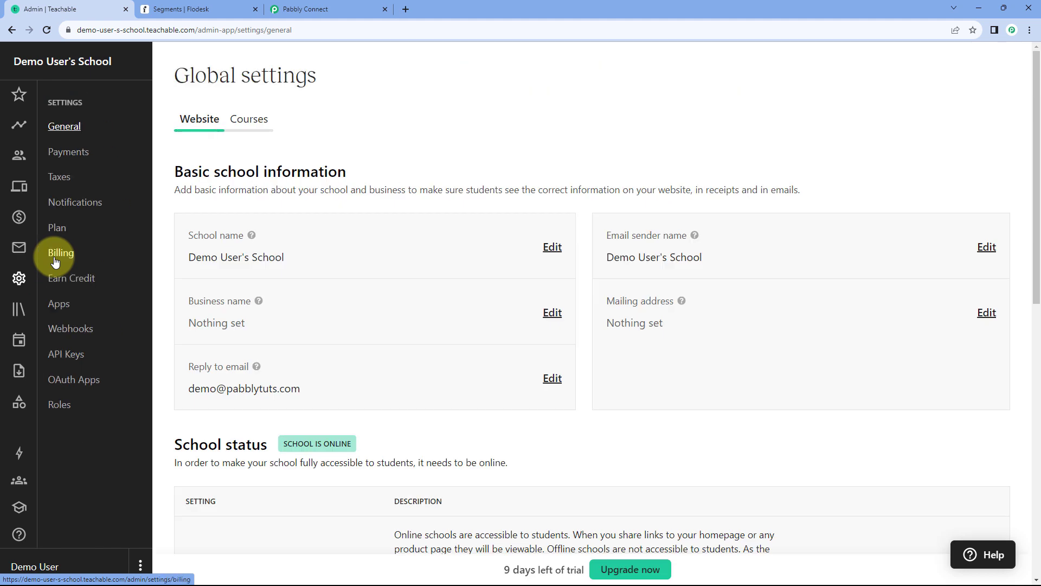
click(76, 334)
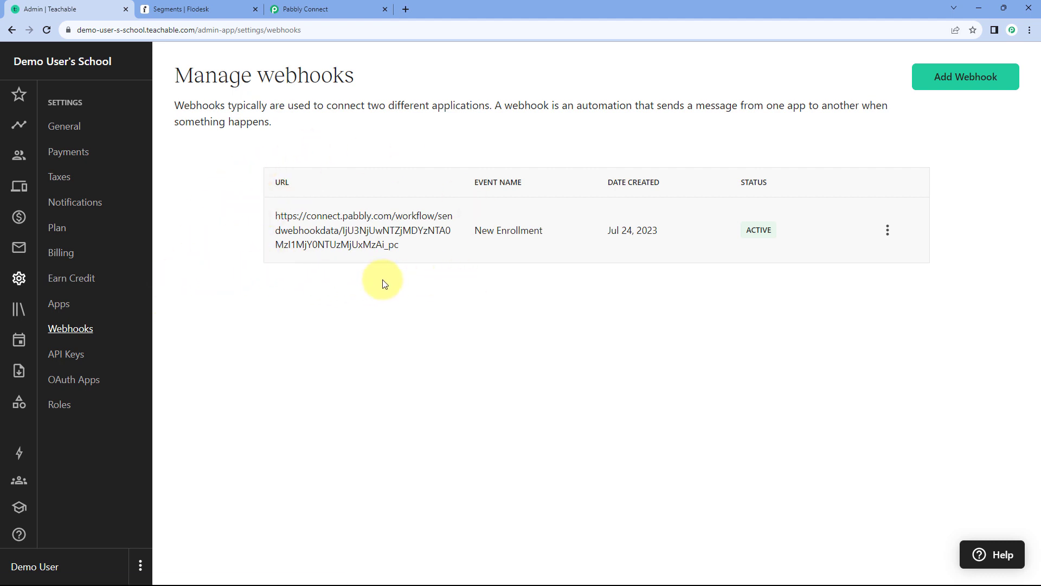
click(965, 81)
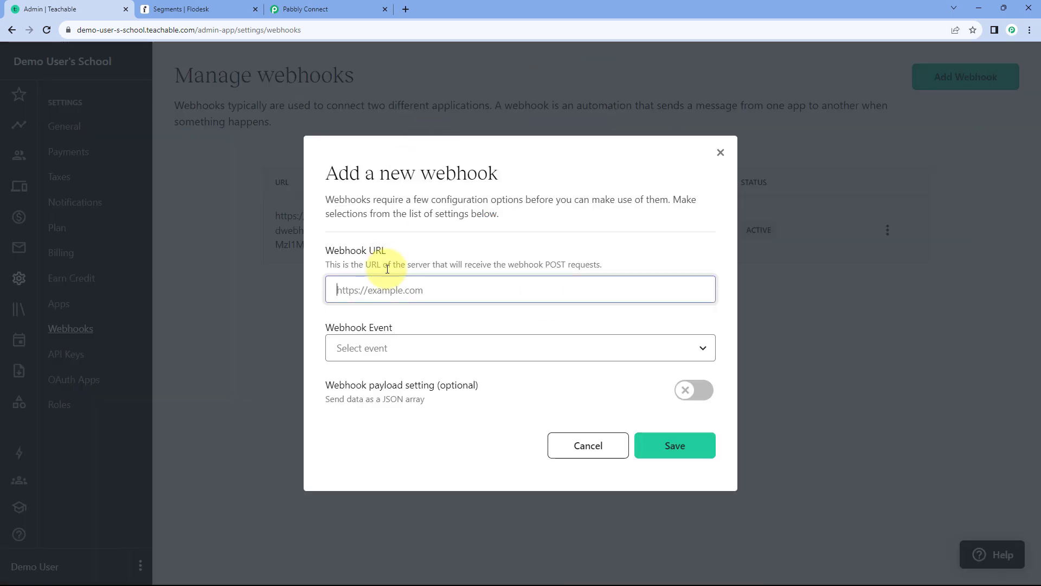
right_click(346, 290)
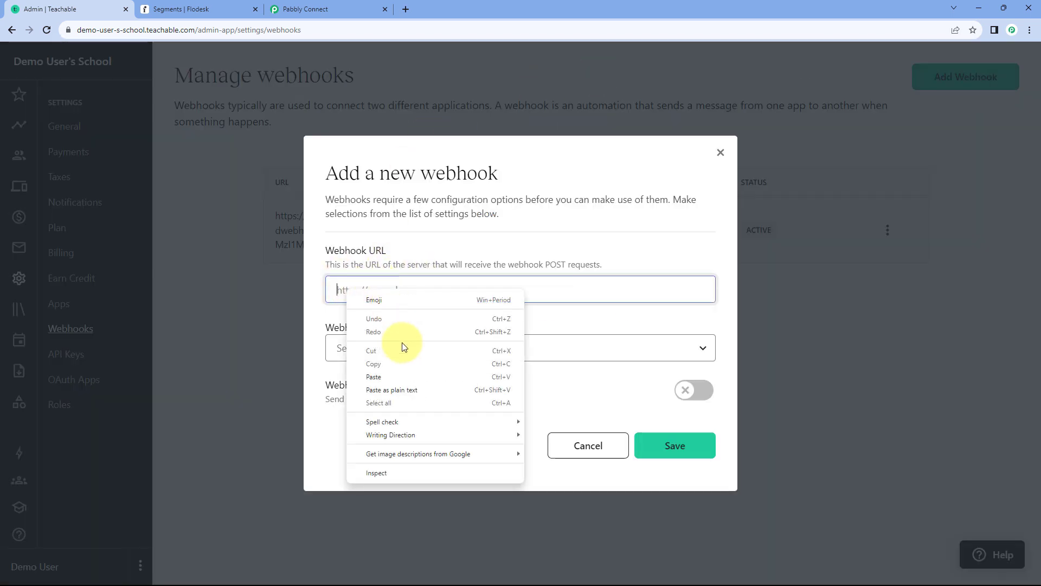
click(400, 376)
click(439, 318)
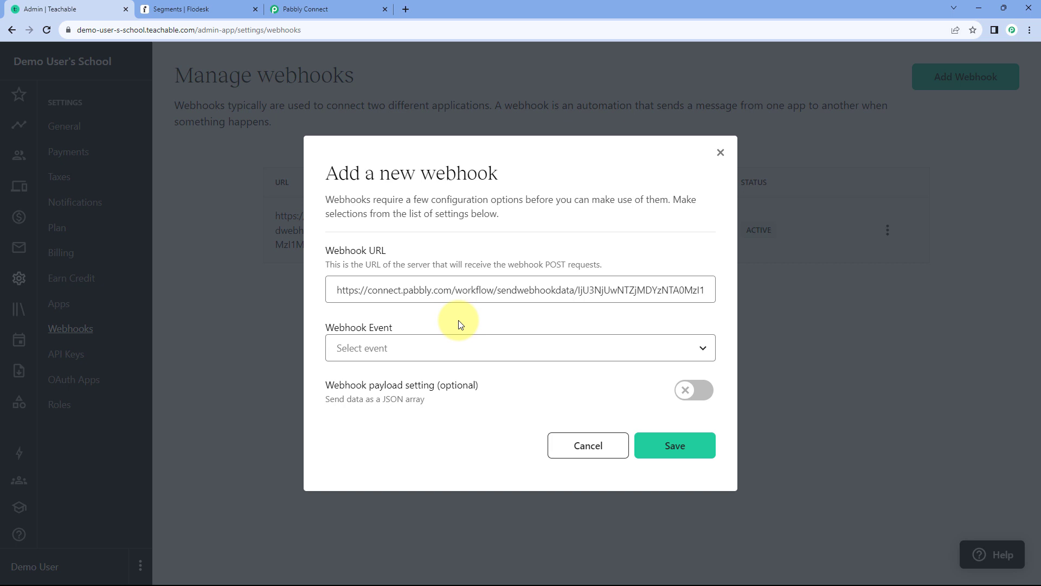
click(461, 346)
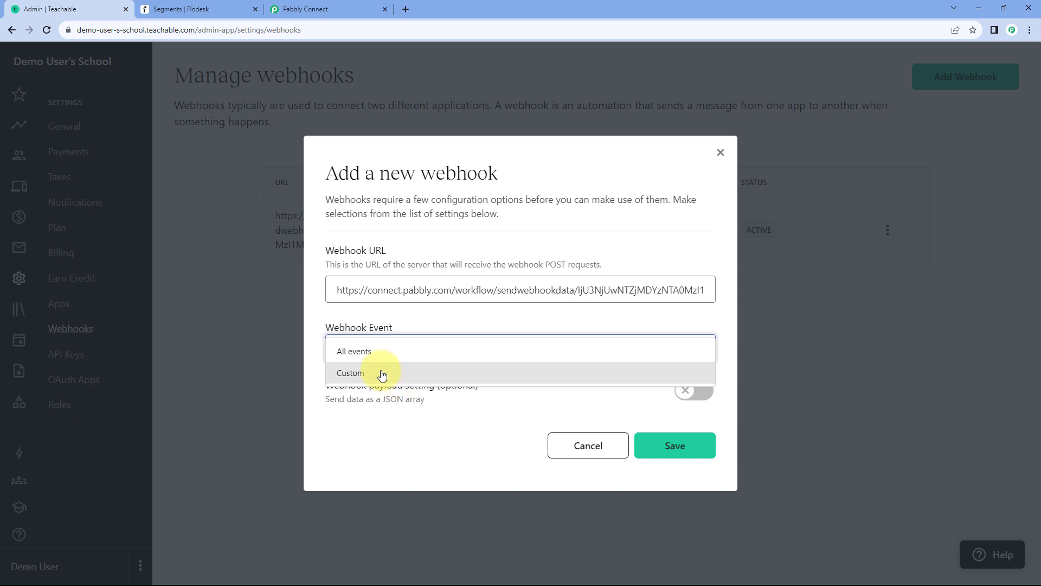
- Limit the webhook to the New Enrollment event, enable JSON-array payload, and save it
click(365, 373)
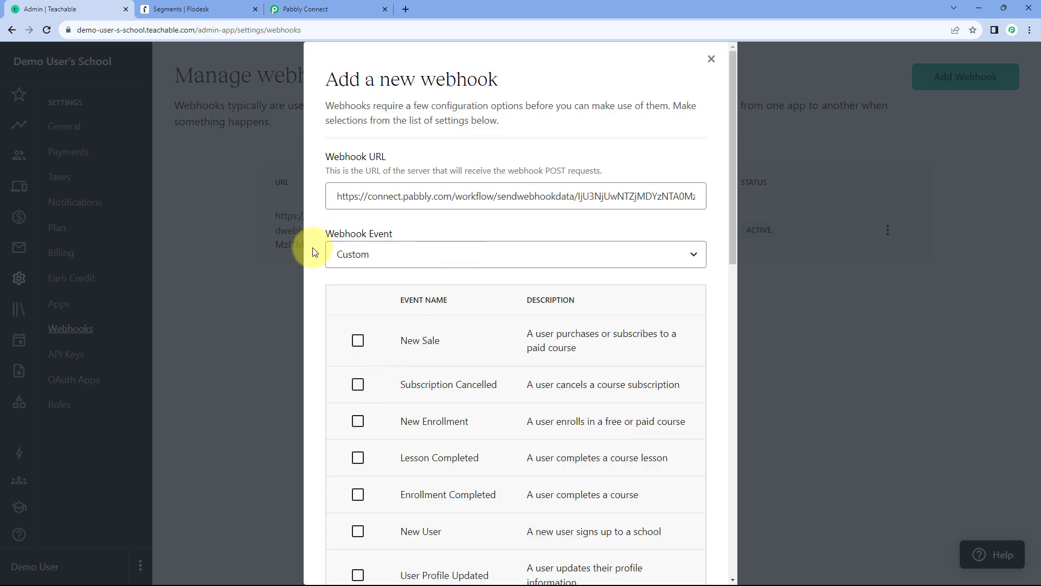
scroll(313, 247, down, 2)
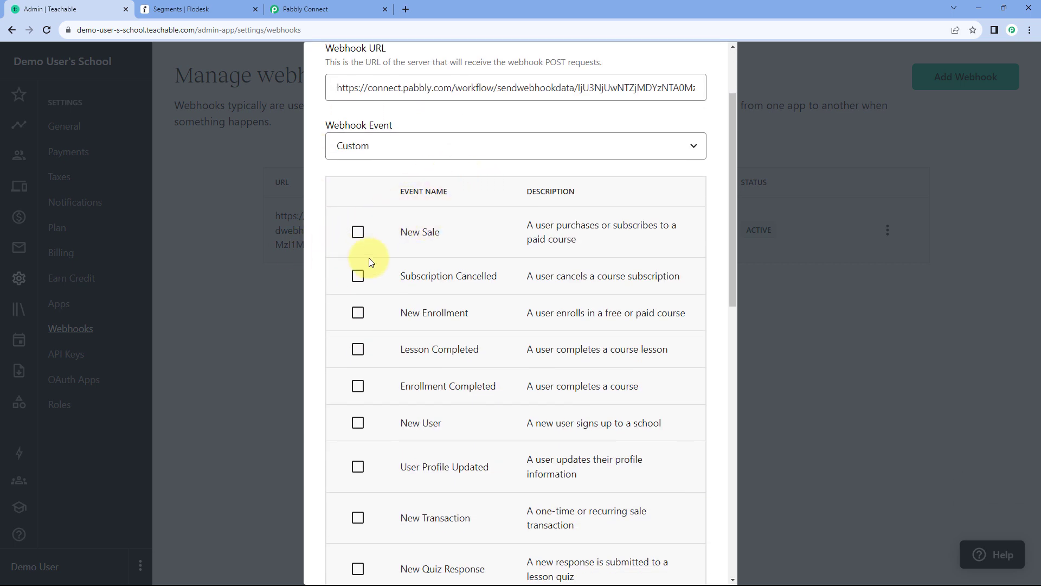
click(358, 315)
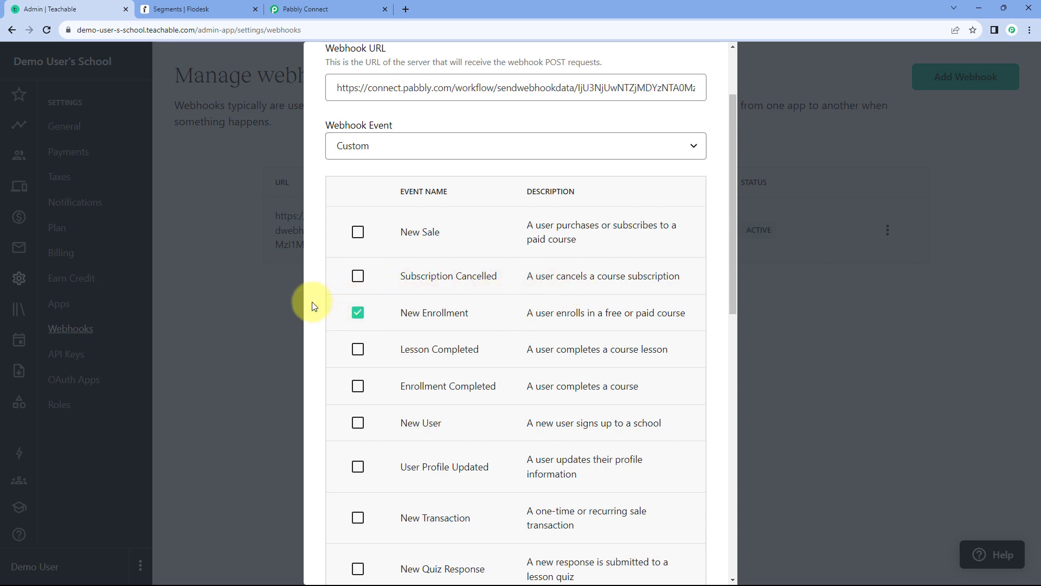
scroll(312, 306, down, 7)
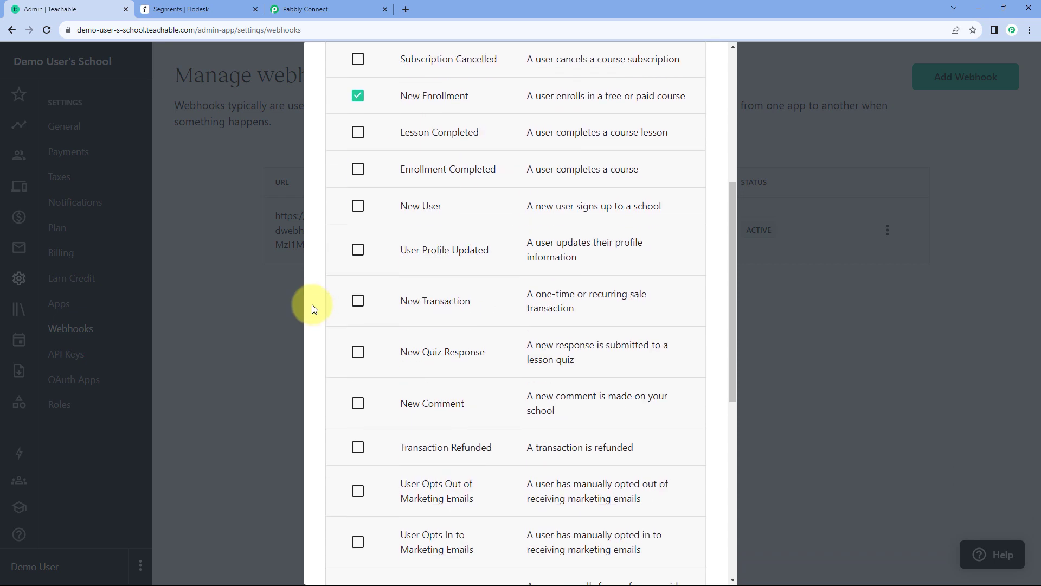
scroll(314, 308, down, 5)
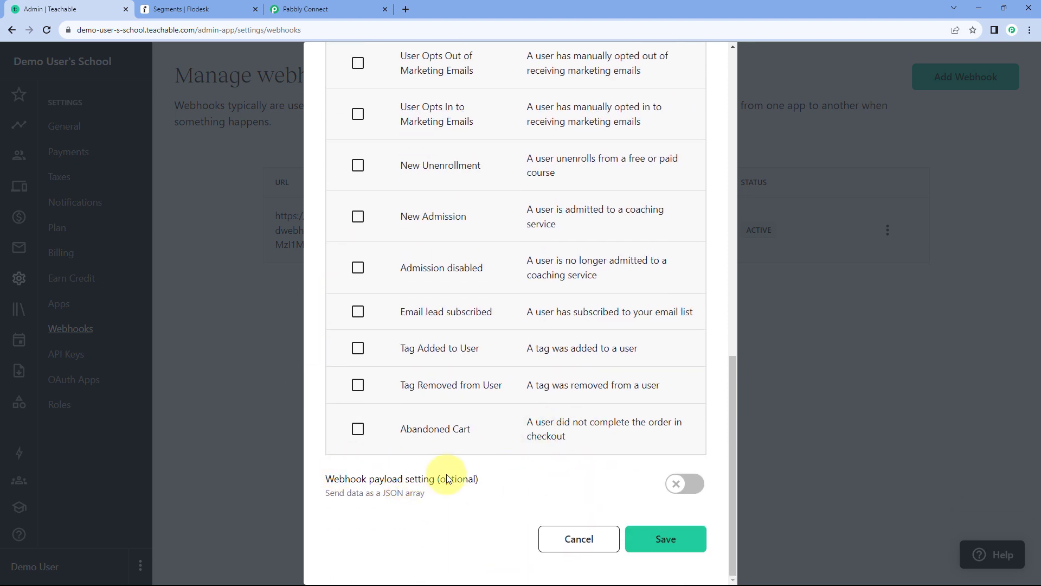
click(695, 483)
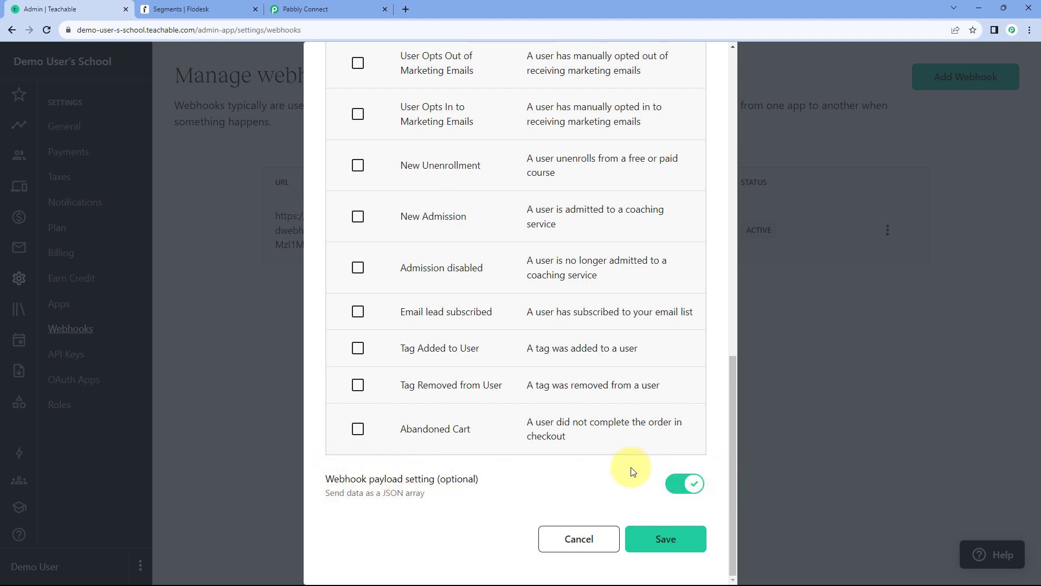
click(684, 537)
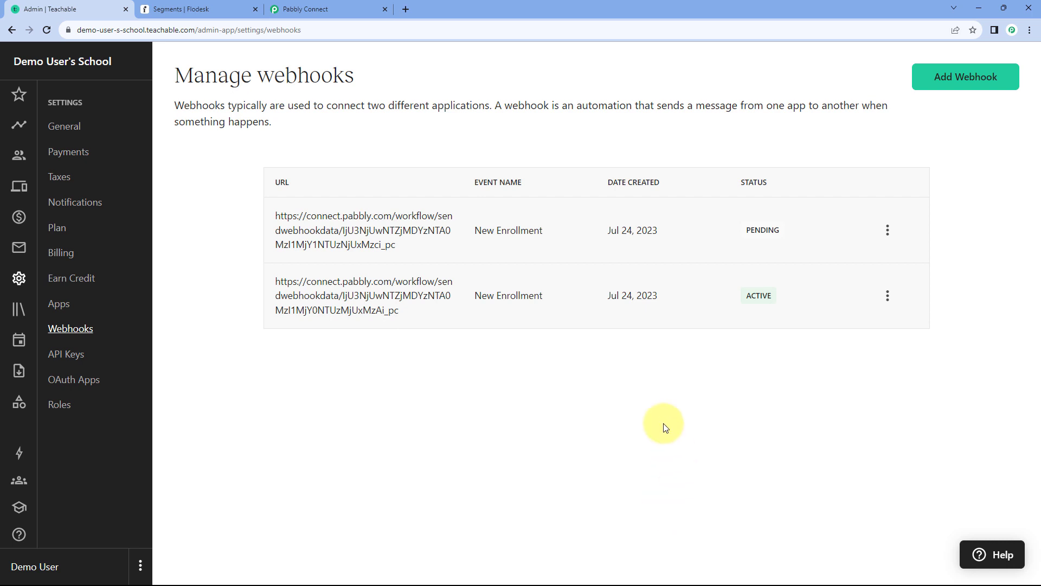
click(353, 7)
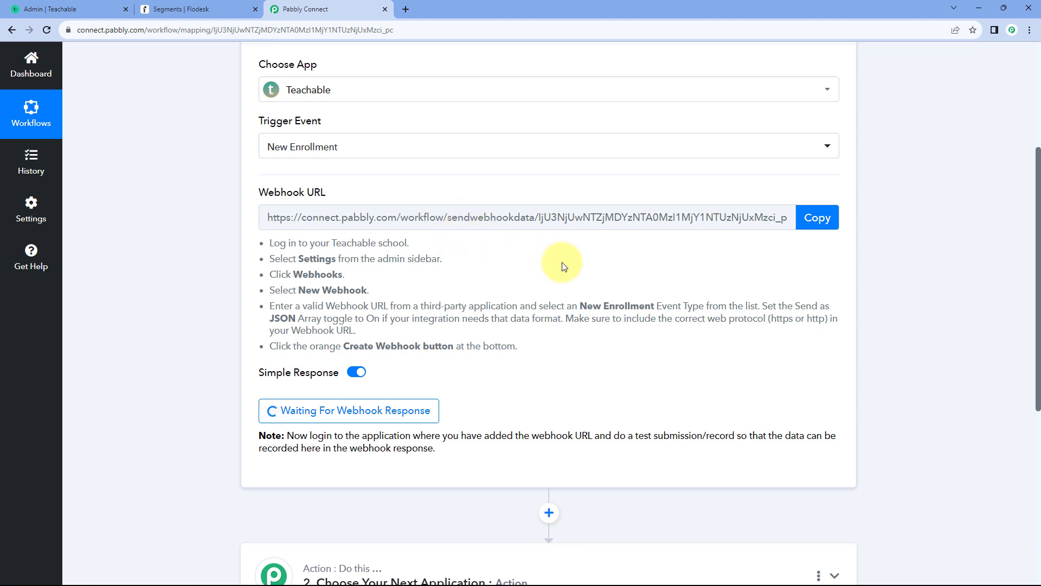
scroll(512, 279, down, 2)
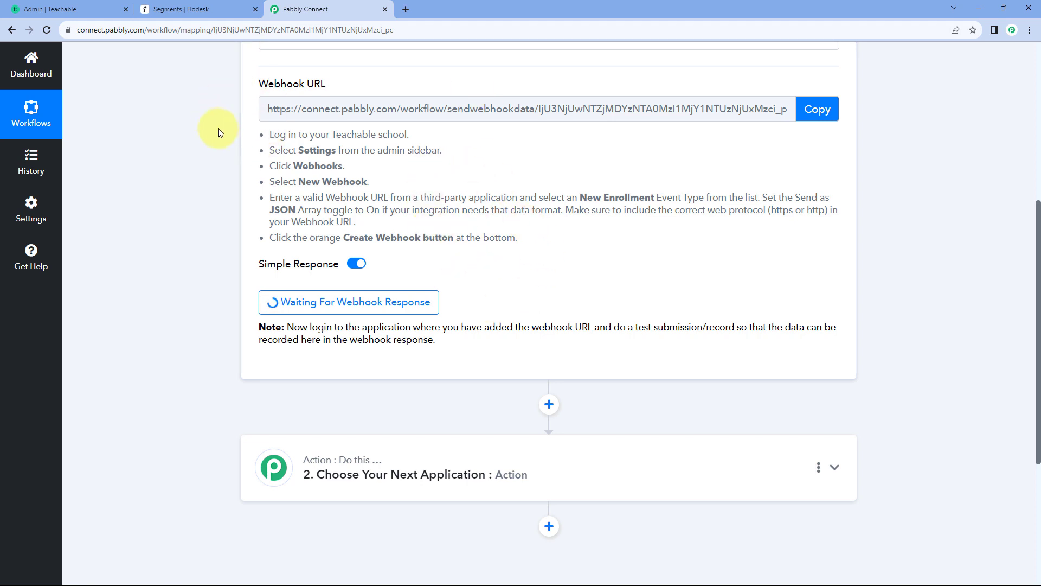
click(104, 5)
drag(194, 30, 18, 43)
key(ctrl+c)
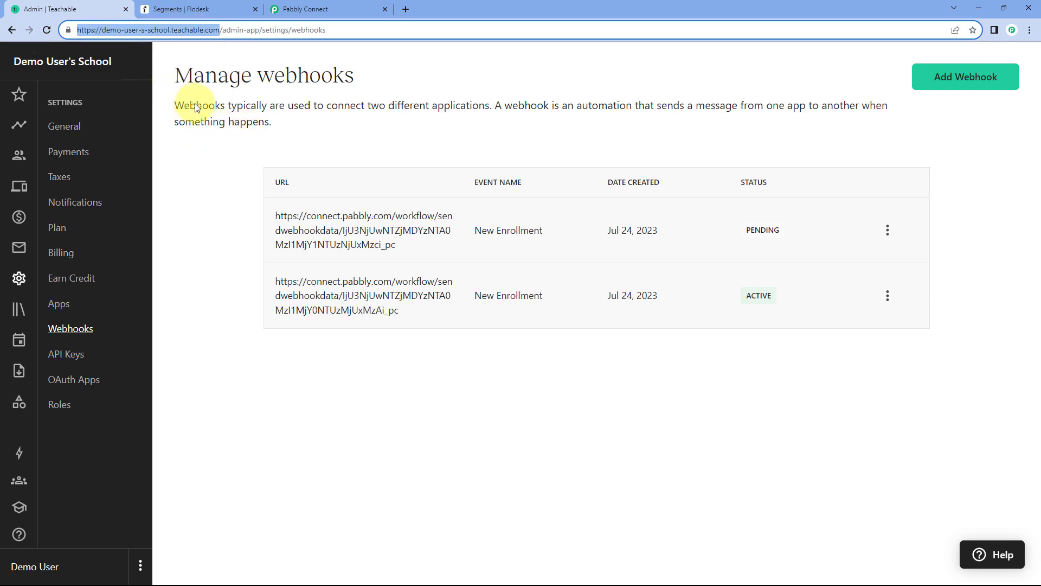
- Open the school's site in a private window and enroll in PHP for Beginners
click(342, 146)
key(ctrl+shift+n)
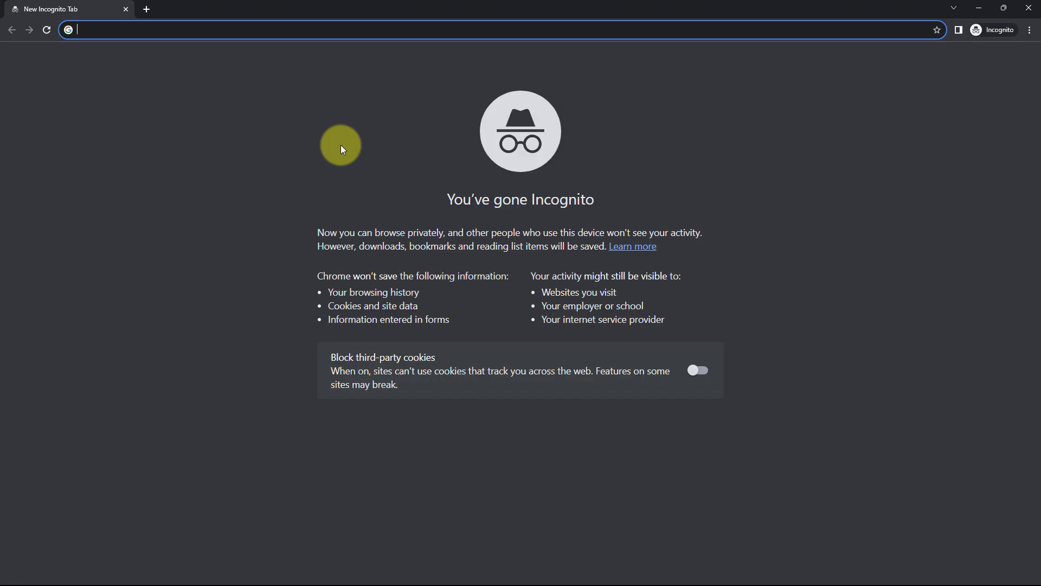
key(ctrl+v)
key(Return)
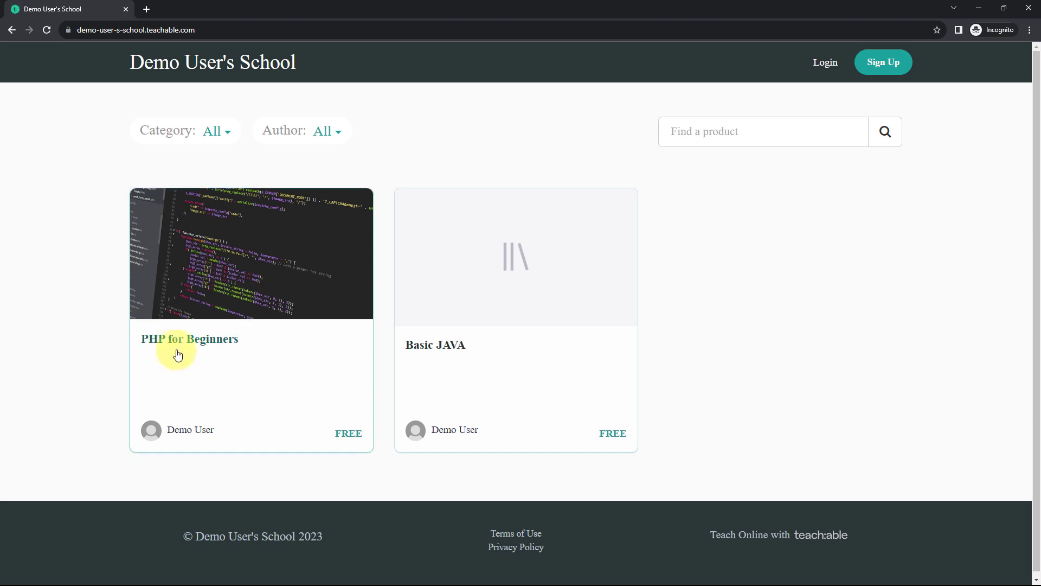
click(202, 343)
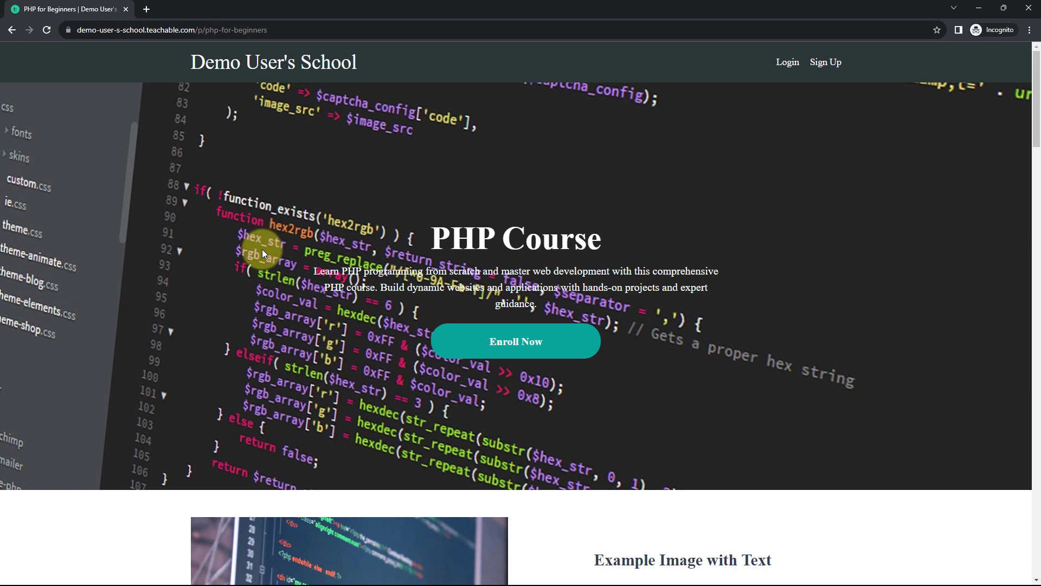
click(535, 339)
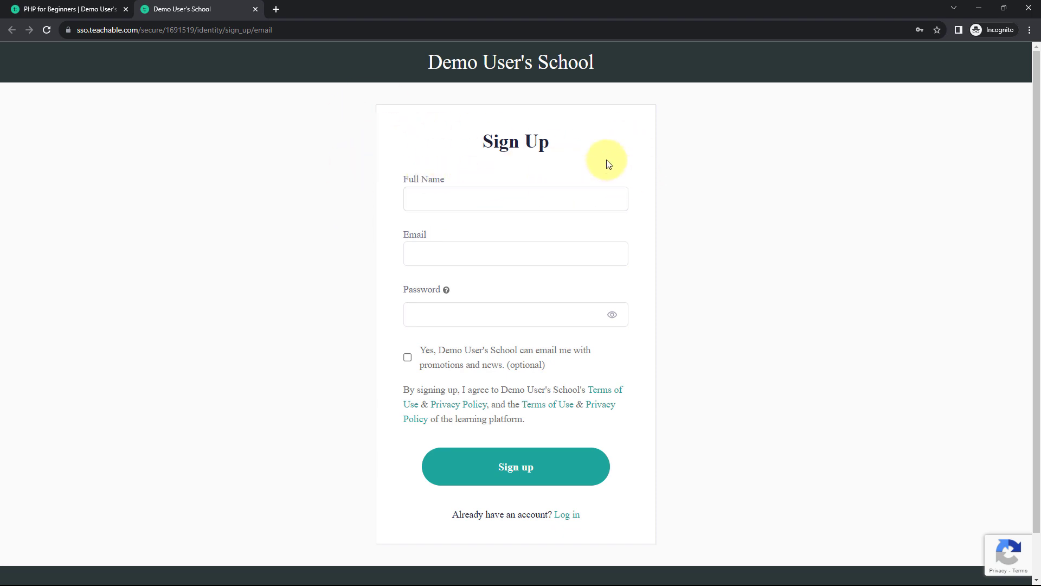
- Enter the test user's full name, e-mail address and password on the sign-up form
click(492, 193)
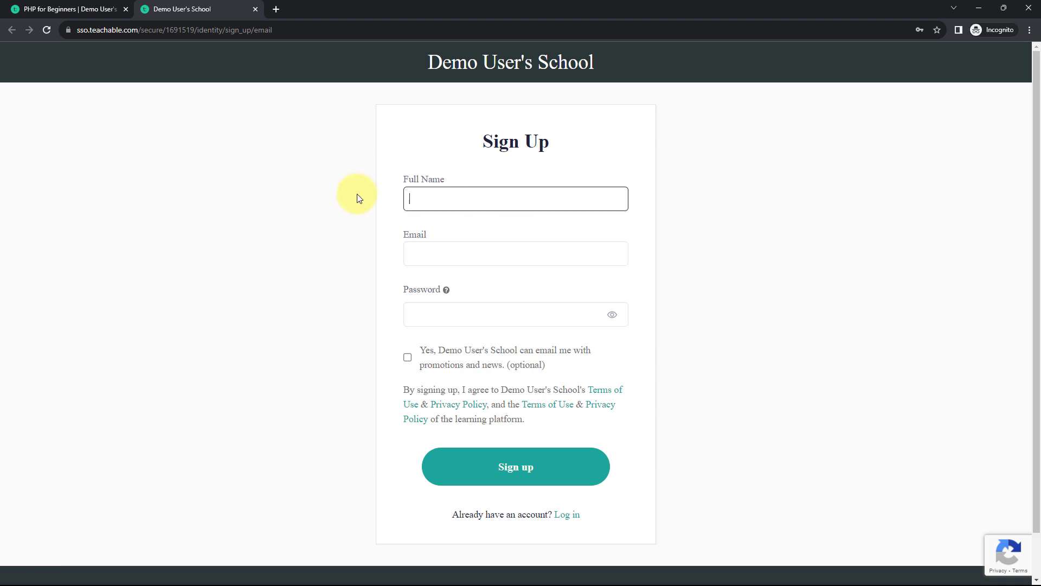
text(Test User)
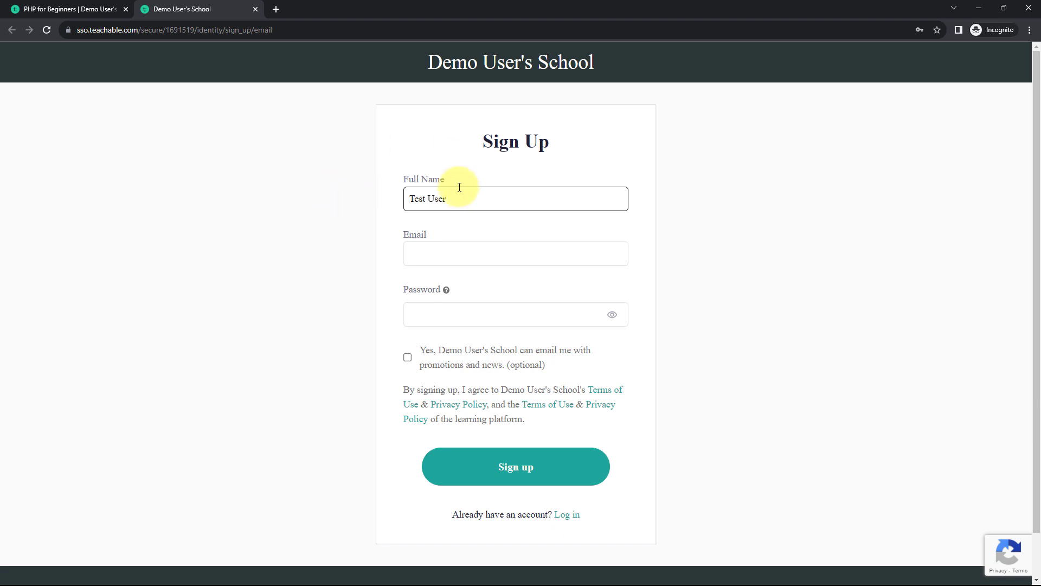
click(432, 258)
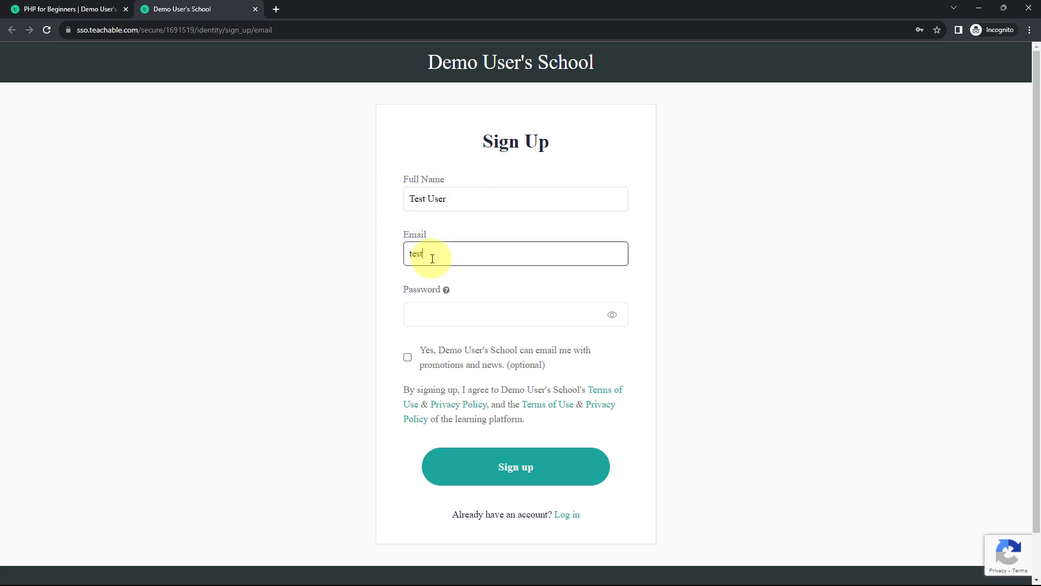
key(Tab)
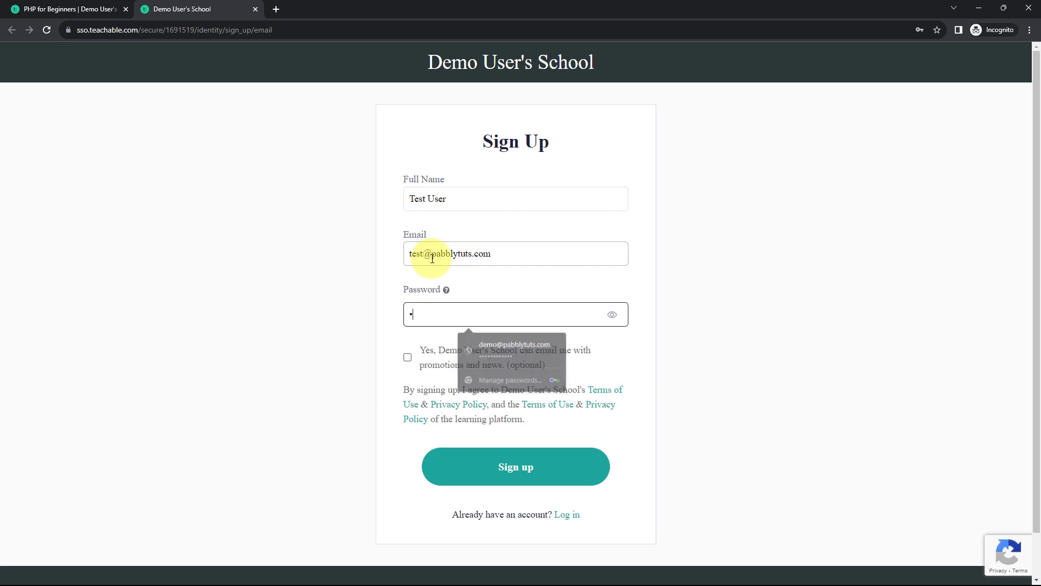
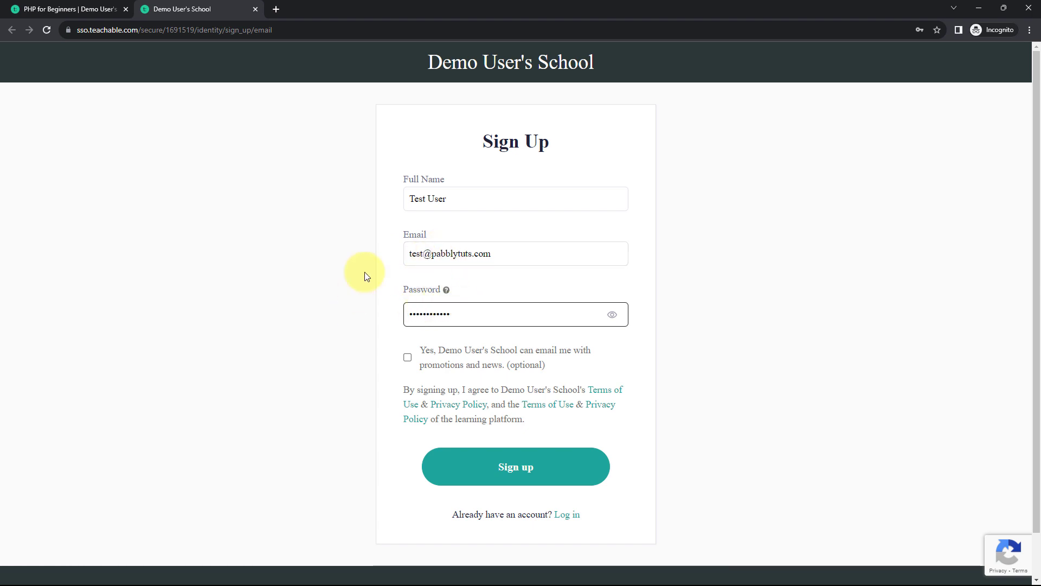
- Opt in to promotions, submit the sign-up, and open the PHP for Beginners course
click(406, 357)
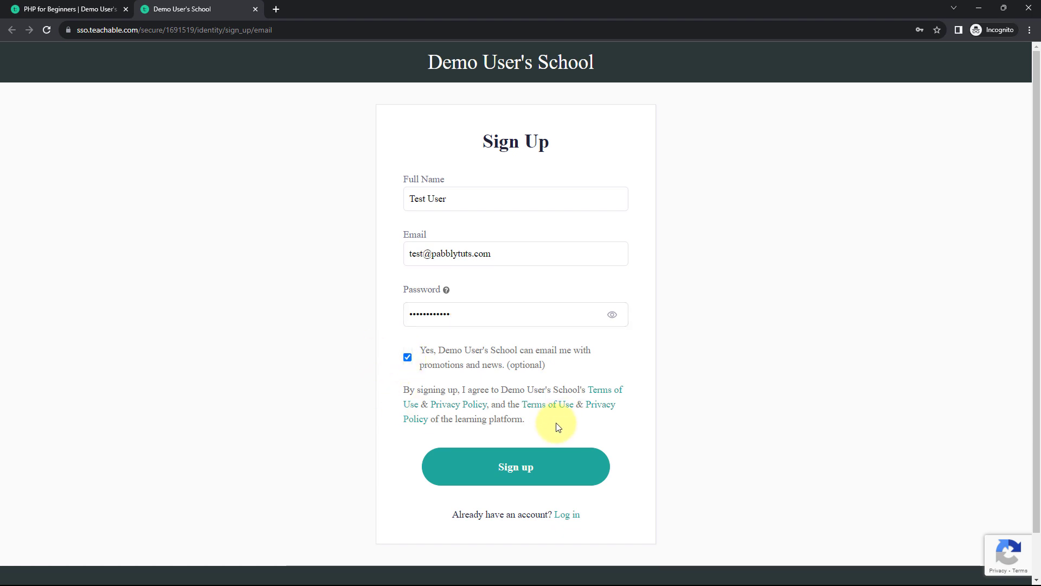
click(515, 478)
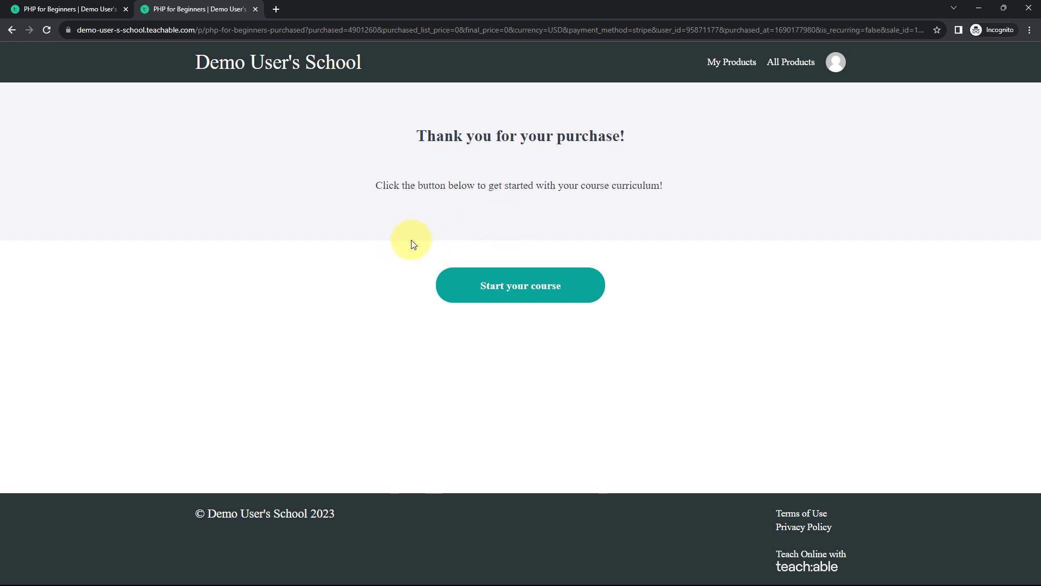
click(530, 287)
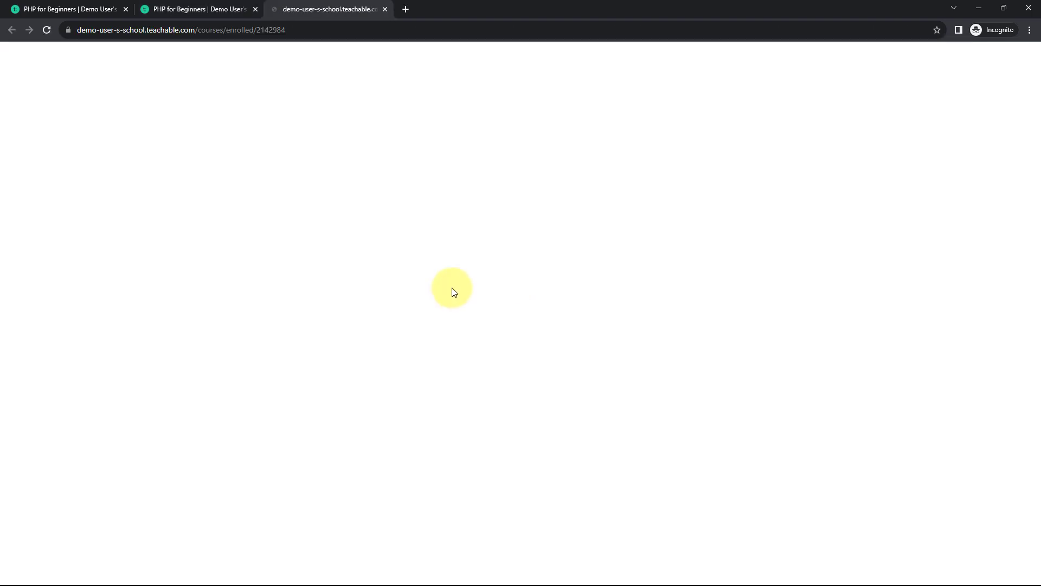
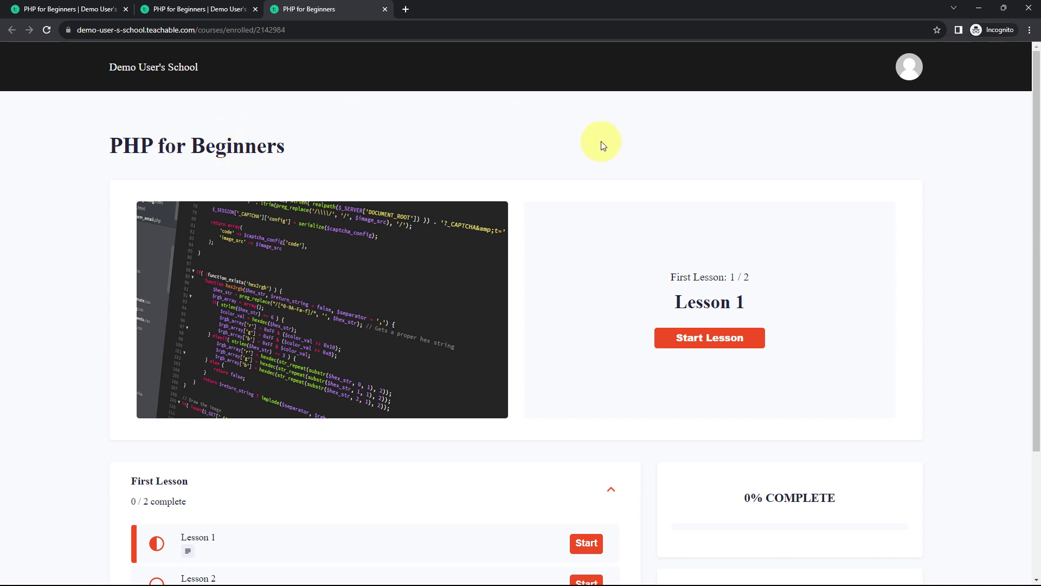
- Return to Pabbly Connect and review the captured Enrollment.created event type and Test User name
click(977, 8)
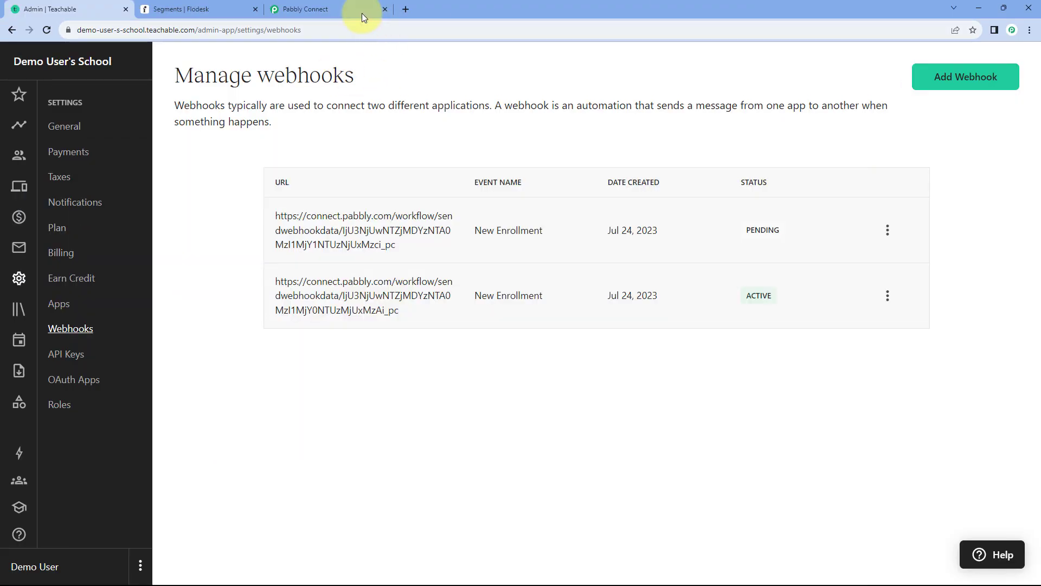
click(362, 13)
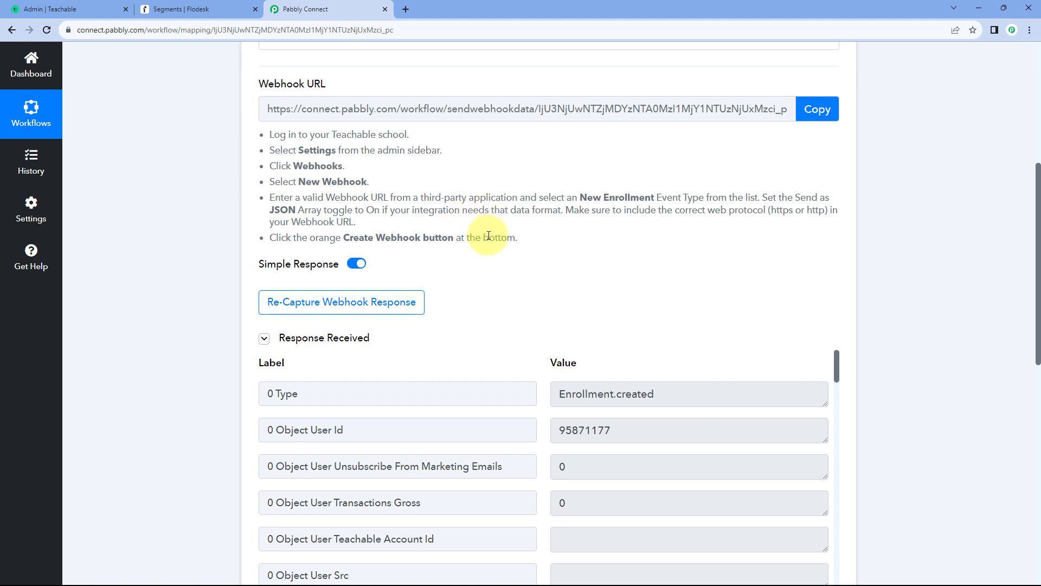
scroll(539, 239, down, 2)
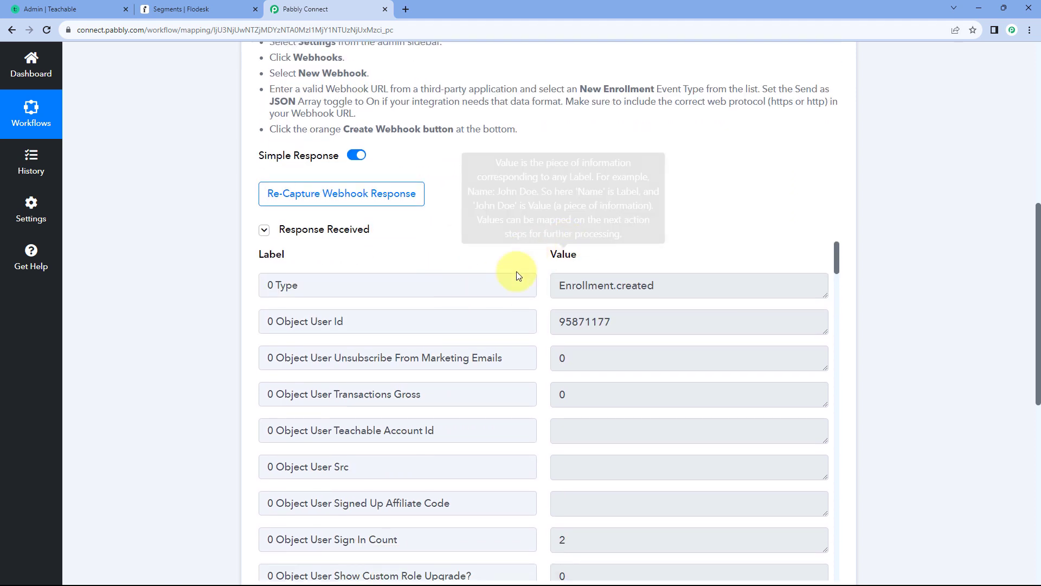
drag(554, 288, 688, 281)
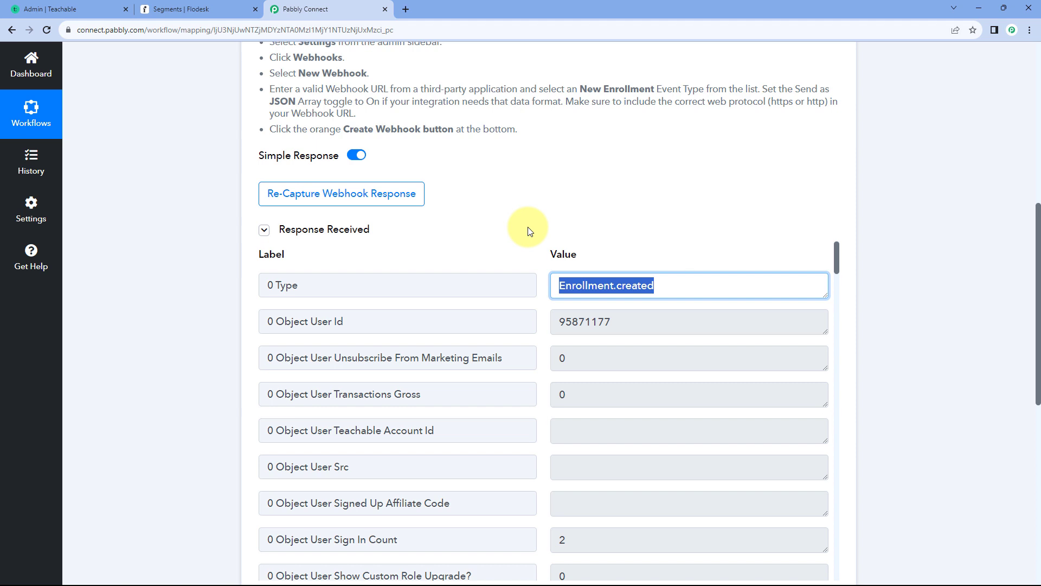
click(530, 231)
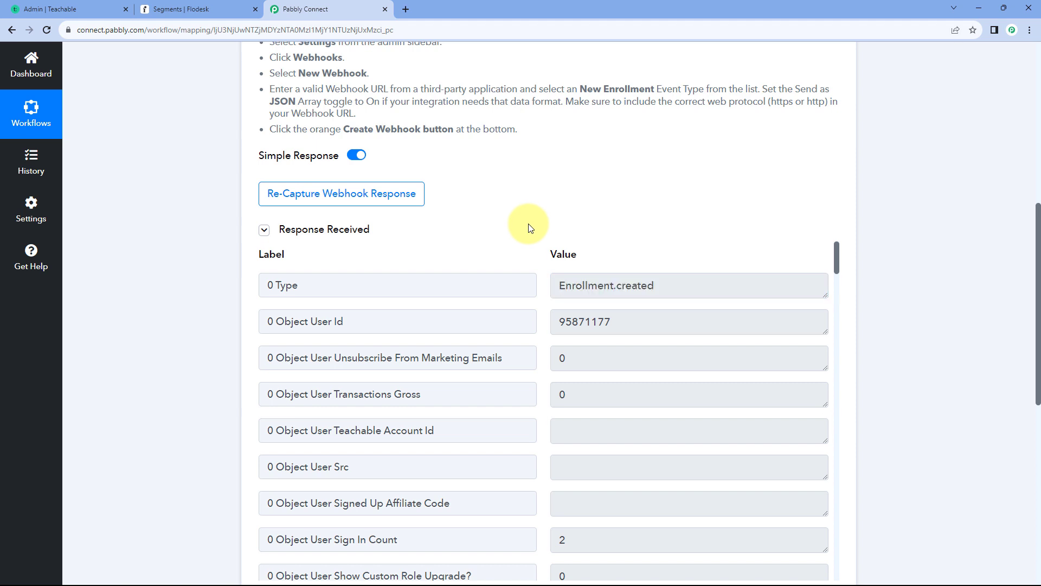
scroll(530, 227, down, 6)
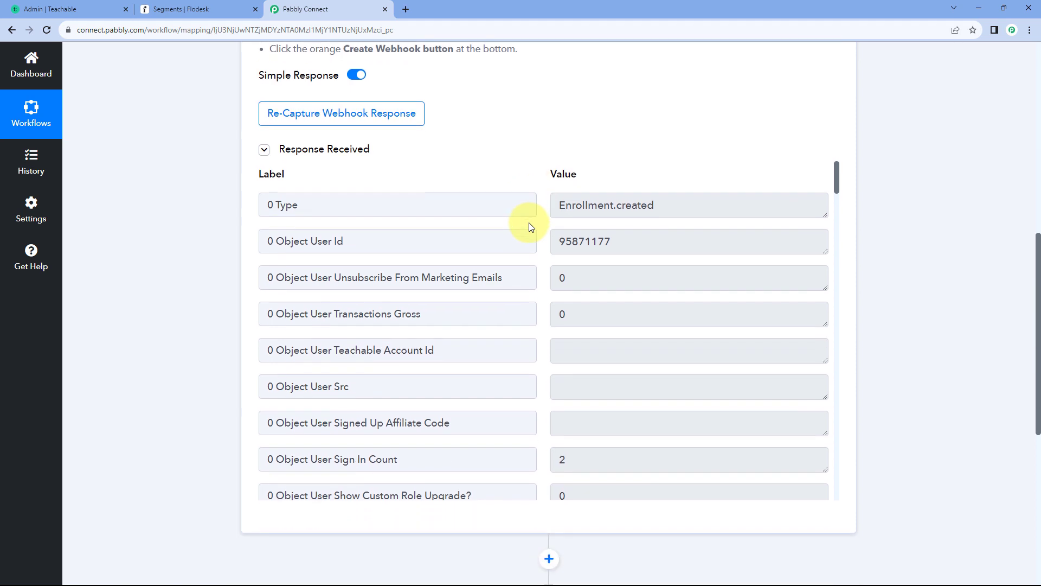
scroll(541, 203, down, 3)
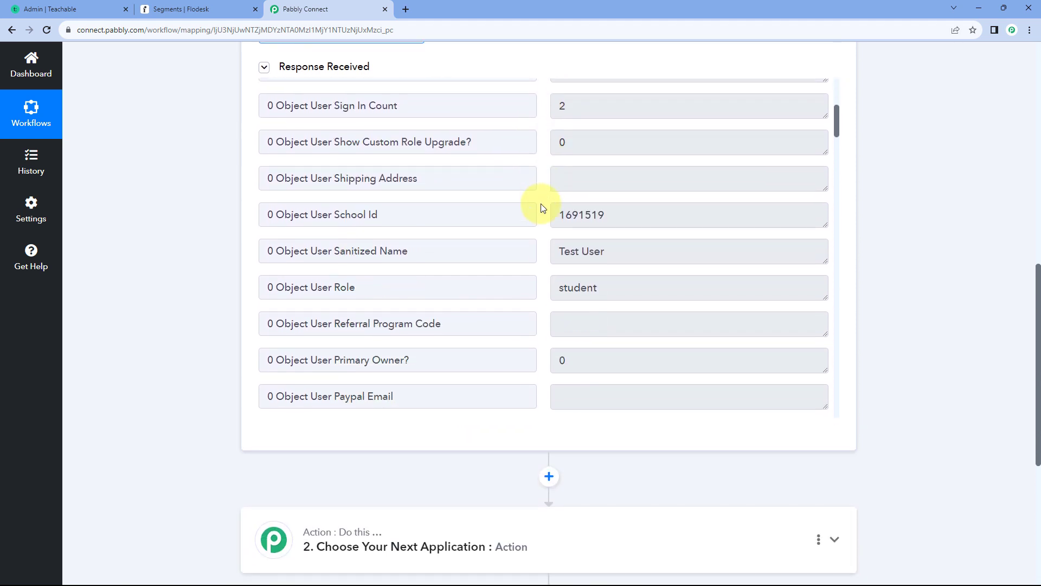
drag(632, 197, 537, 198)
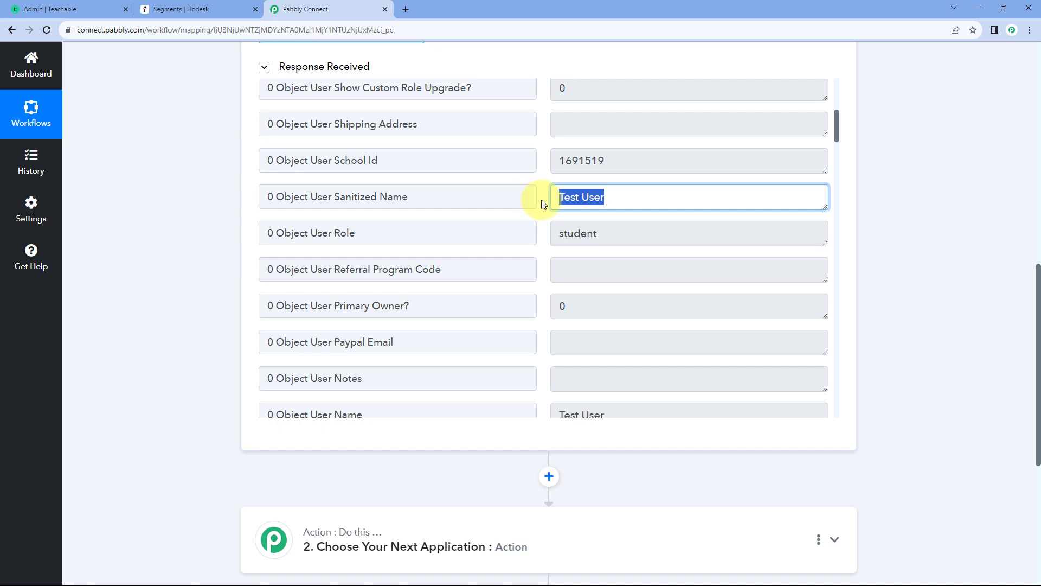
scroll(543, 203, down, 2)
click(544, 204)
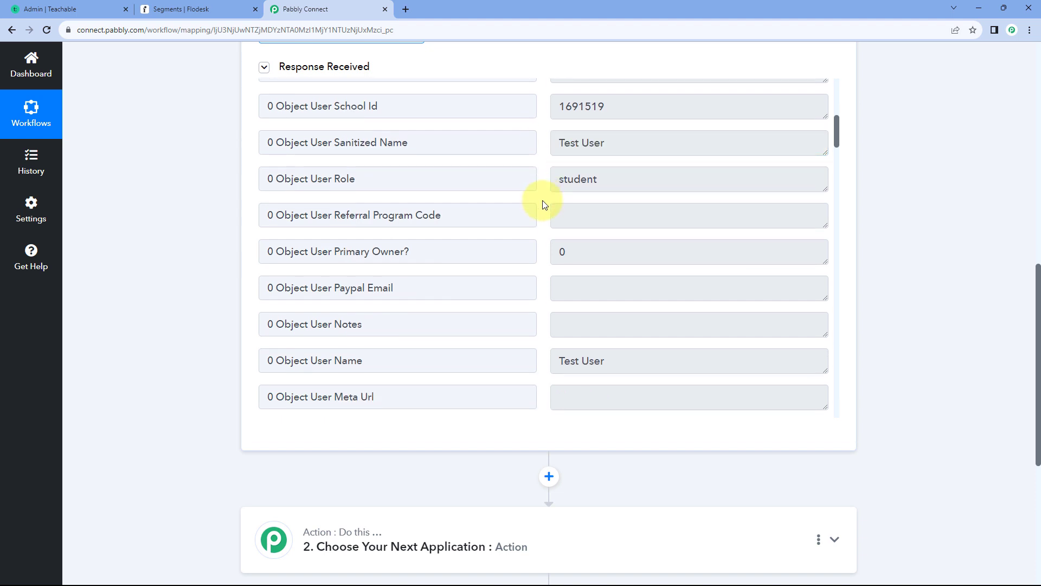
- Check the captured enrollee email and the course name PHP for Beginners in the response
scroll(552, 164, down, 7)
scroll(551, 164, down, 5)
scroll(552, 164, up, 3)
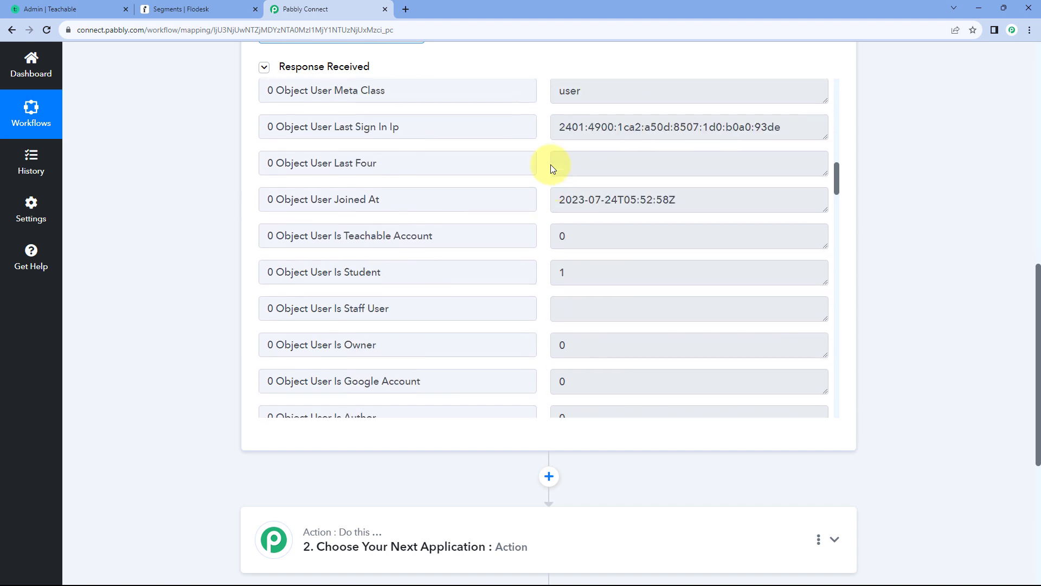
scroll(534, 199, down, 2)
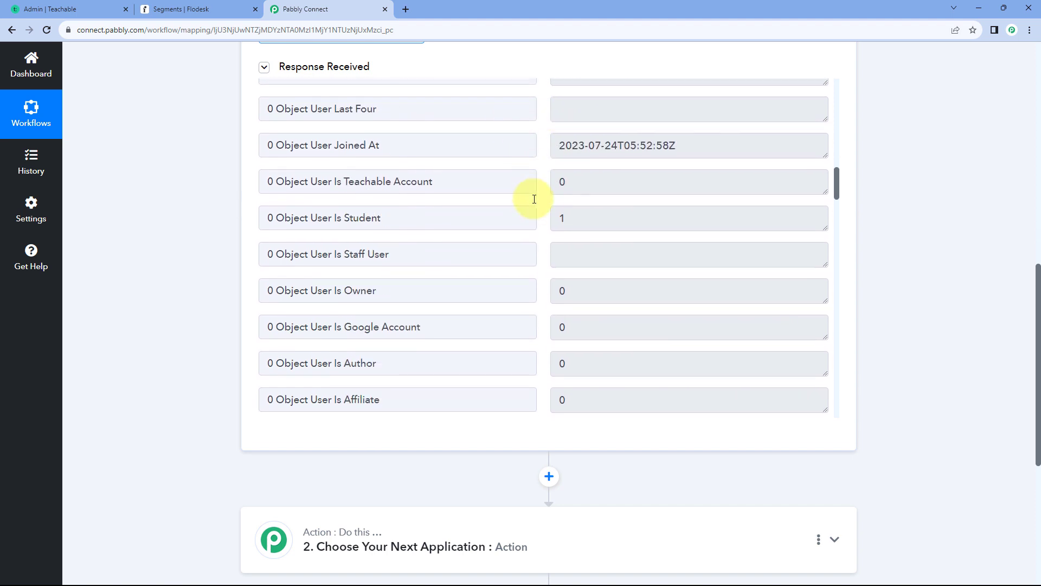
scroll(542, 171, down, 7)
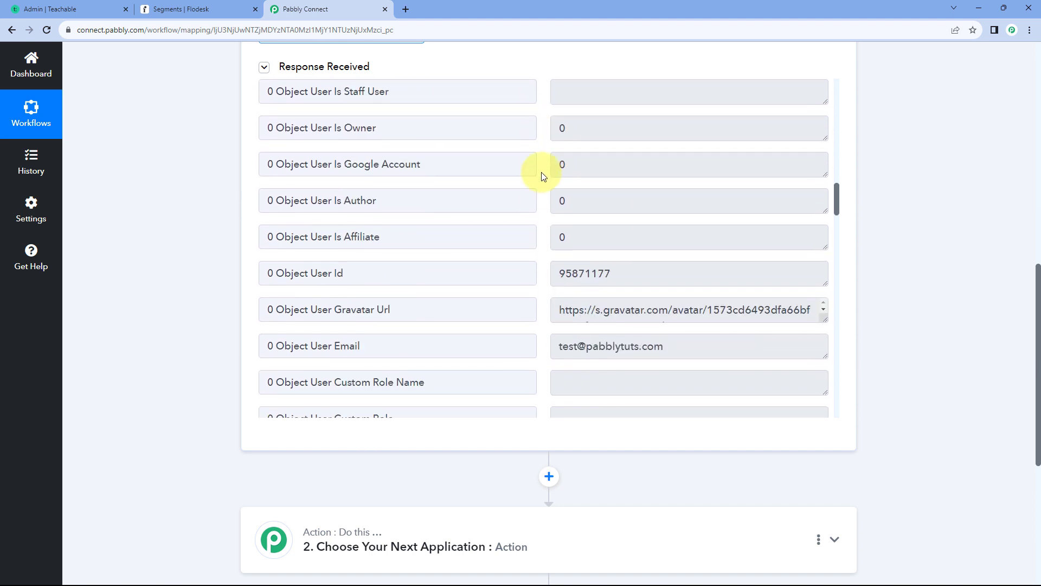
drag(682, 179, 552, 183)
click(541, 182)
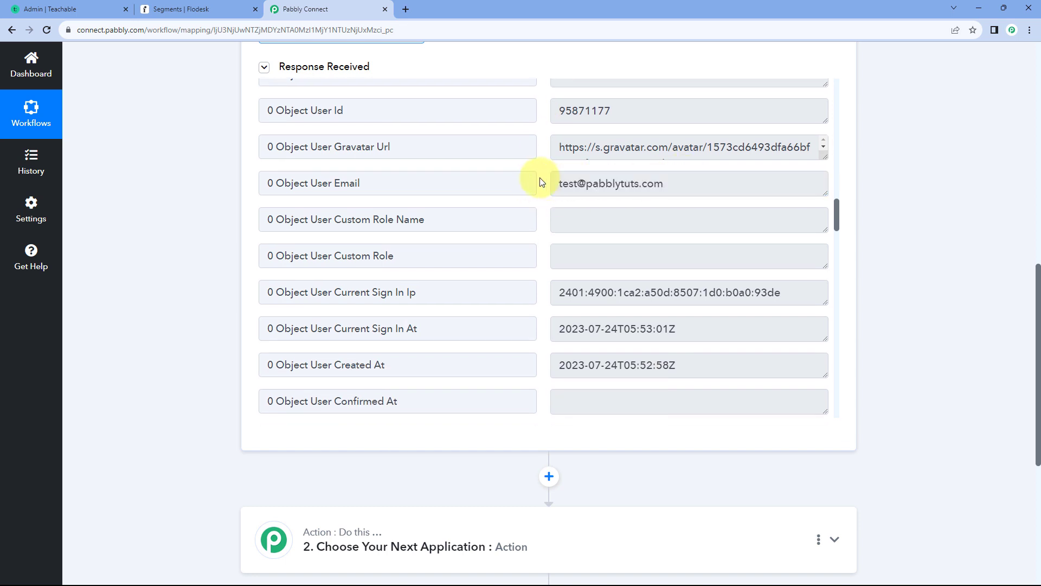
scroll(541, 182, down, 7)
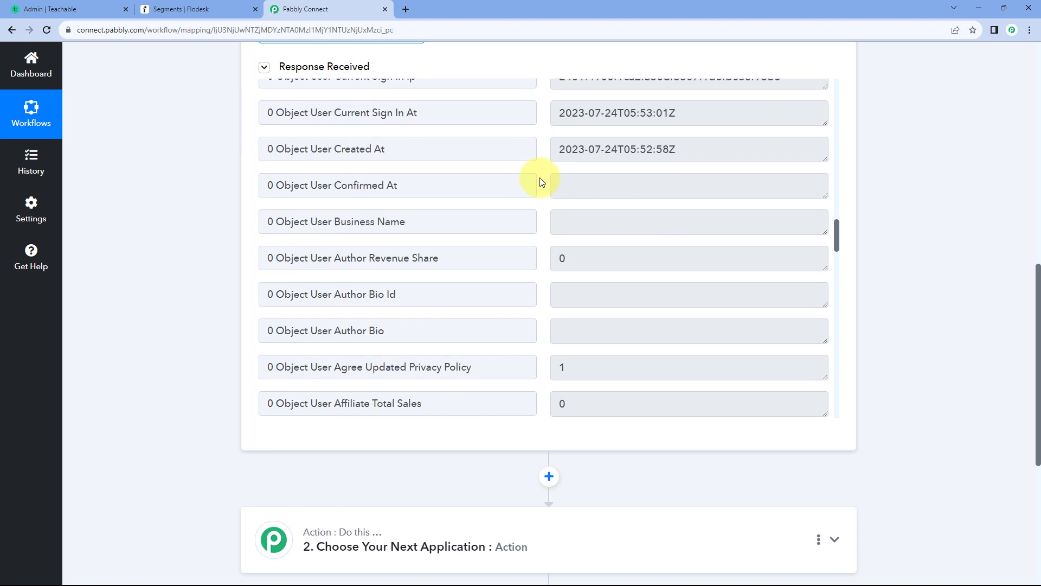
scroll(541, 181, down, 10)
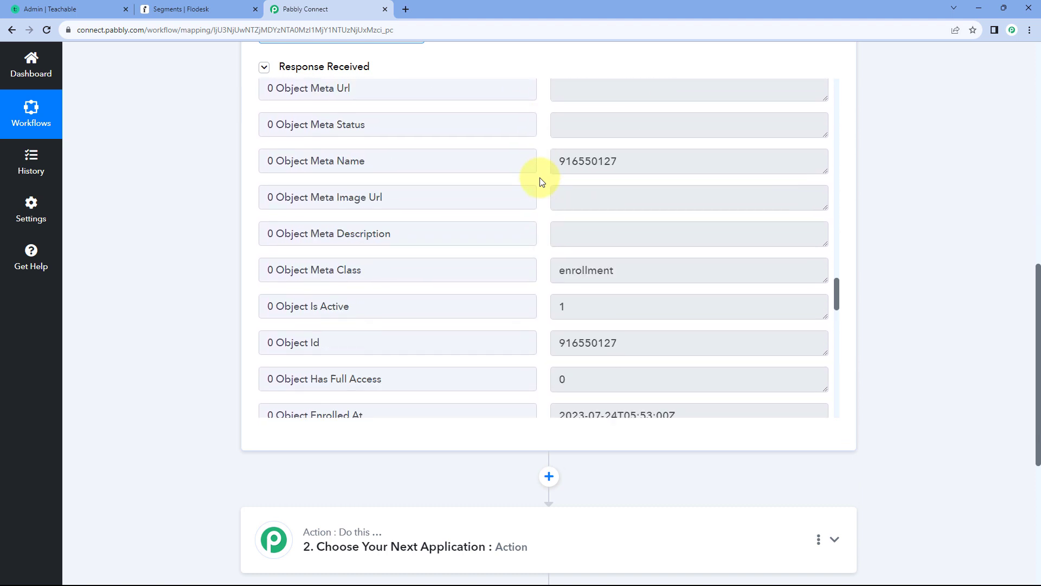
scroll(541, 181, down, 4)
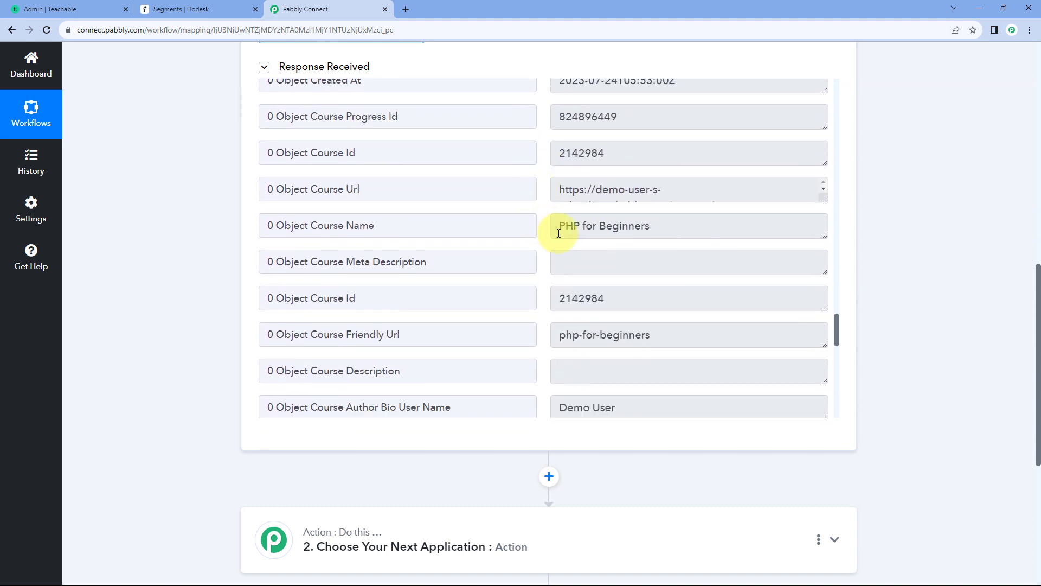
drag(559, 226, 667, 224)
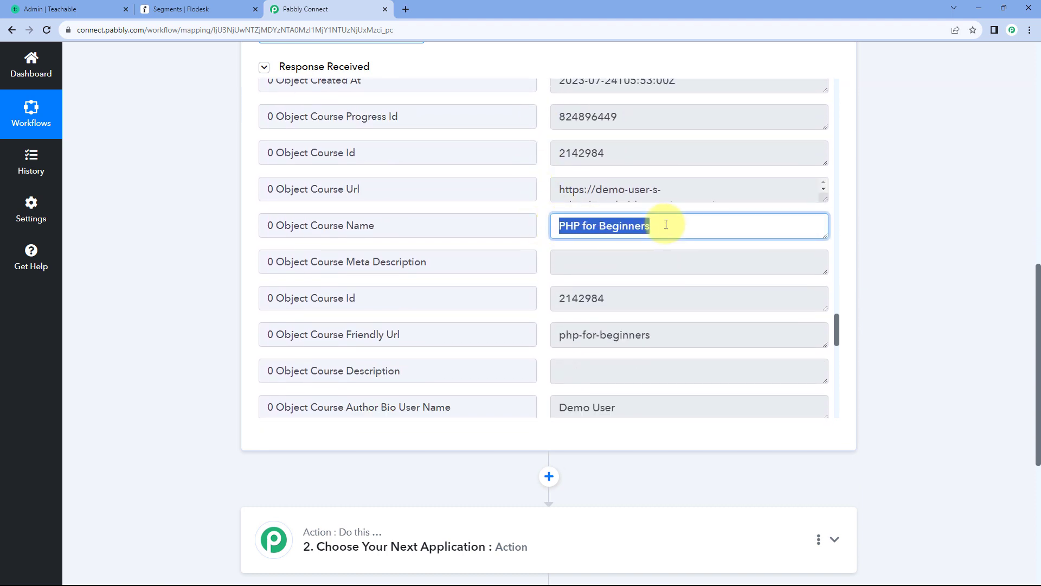
click(539, 214)
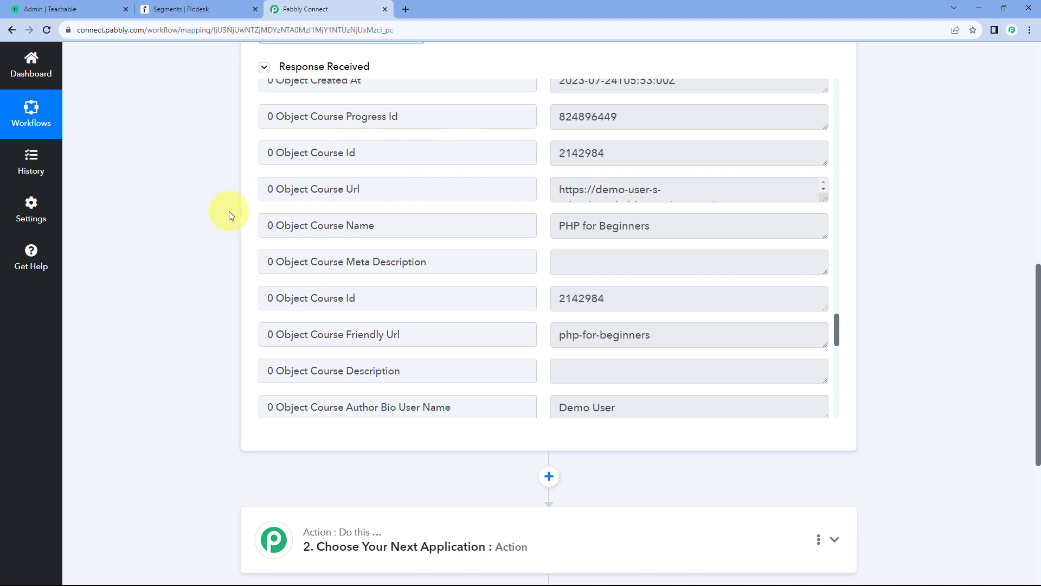
- Choose Flodesk as the action app
scroll(228, 201, down, 5)
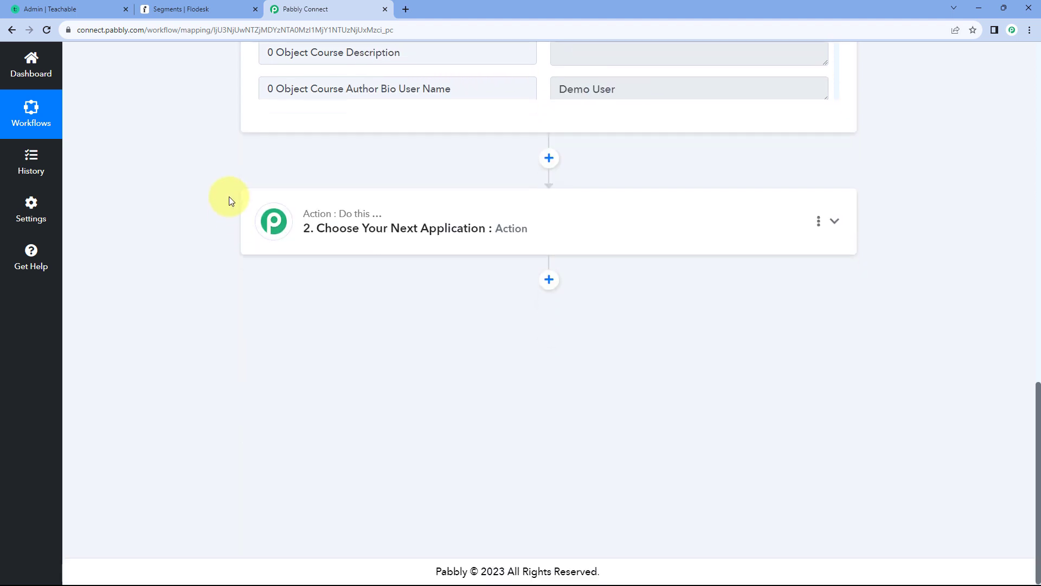
click(474, 210)
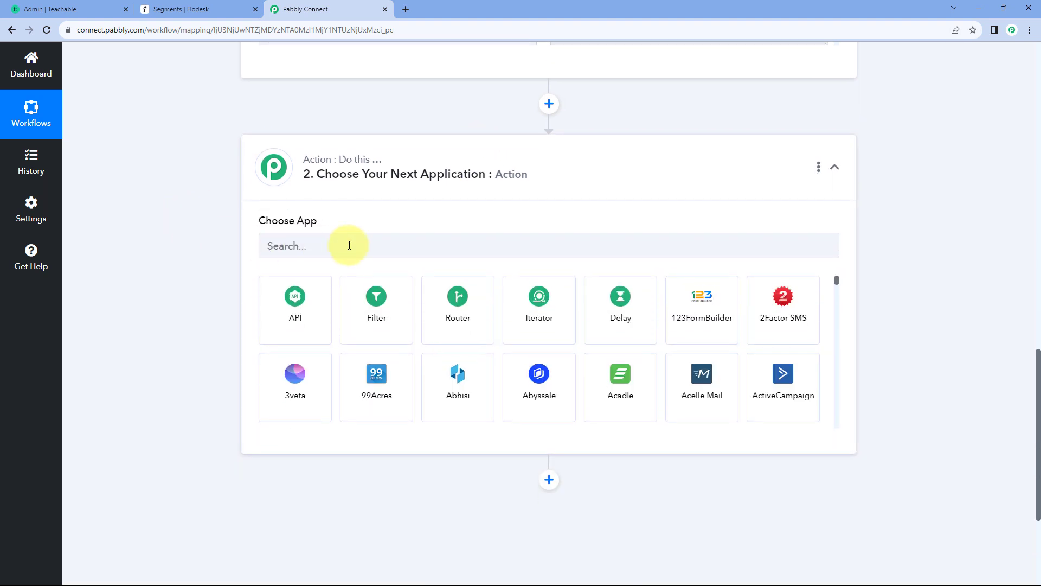
text(Flodesk)
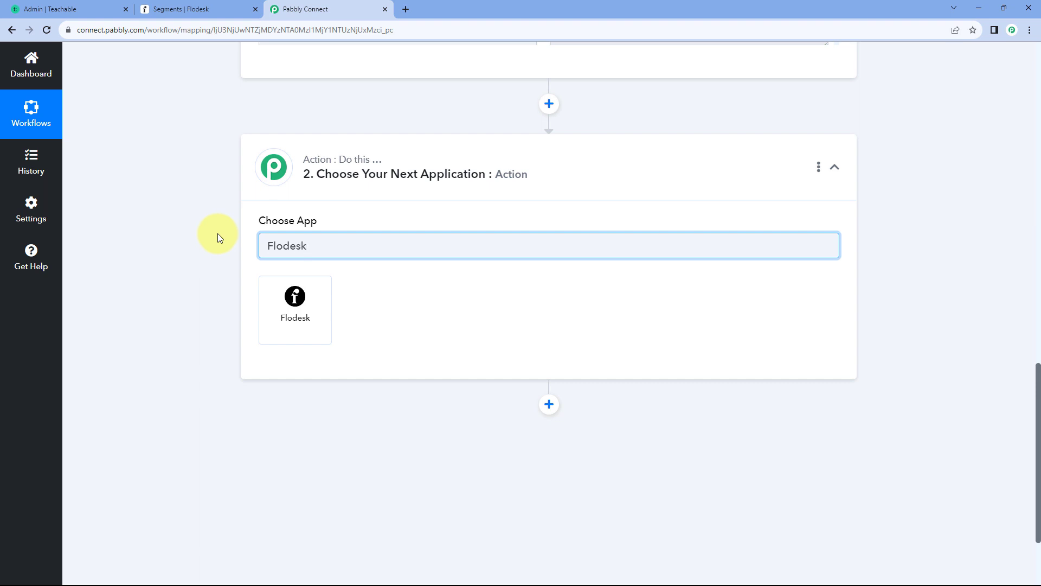
click(312, 316)
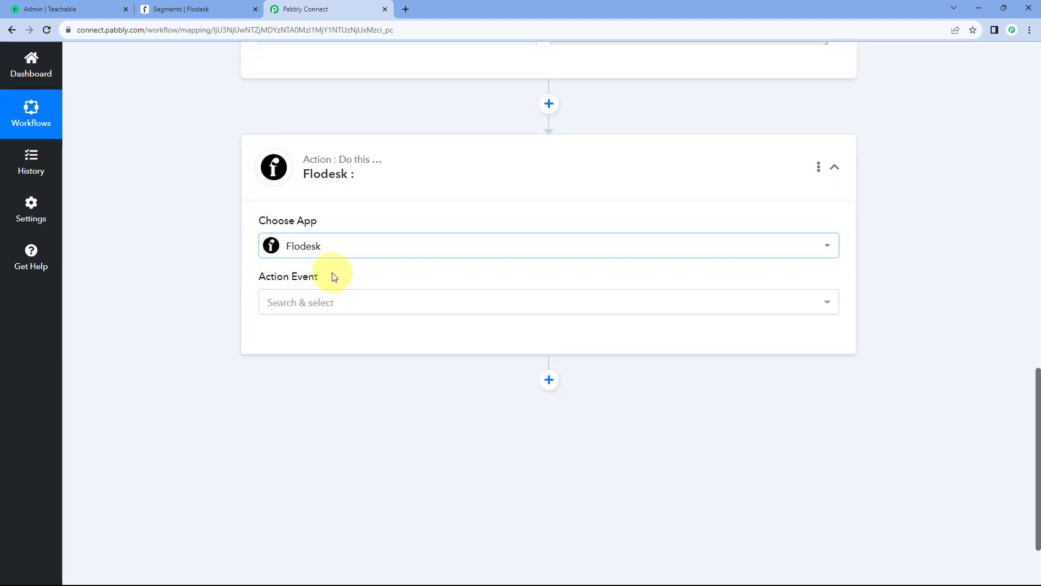
- Set the Flodesk action event to Create/Update Subscriber and start connecting an account
click(352, 309)
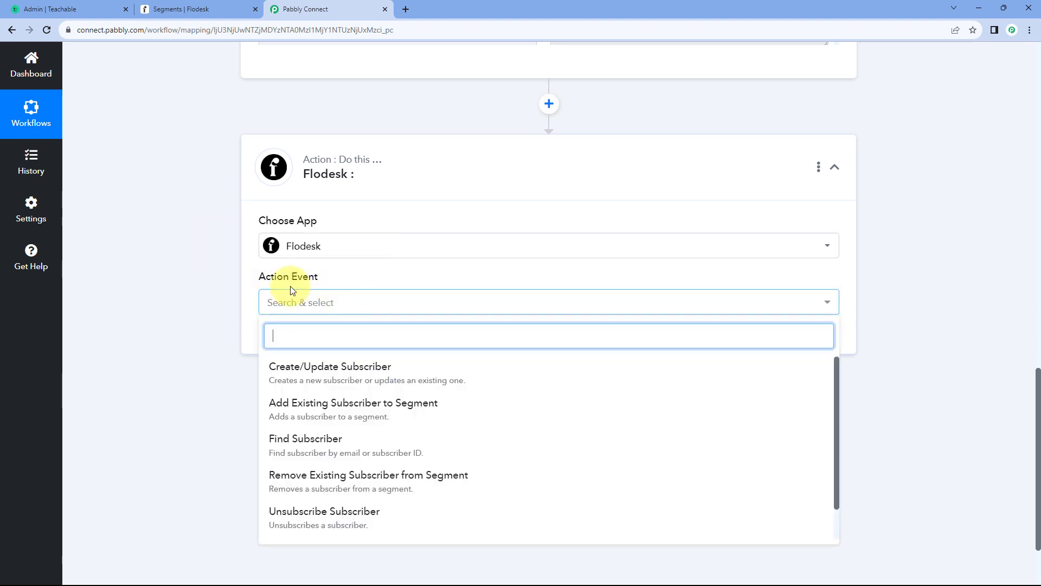
scroll(208, 288, down, 2)
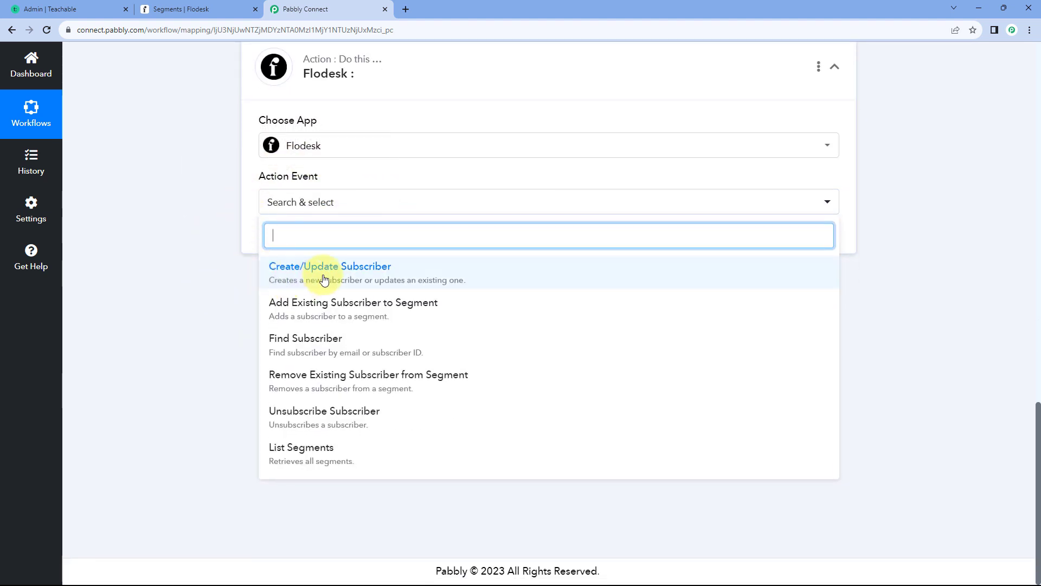
click(318, 275)
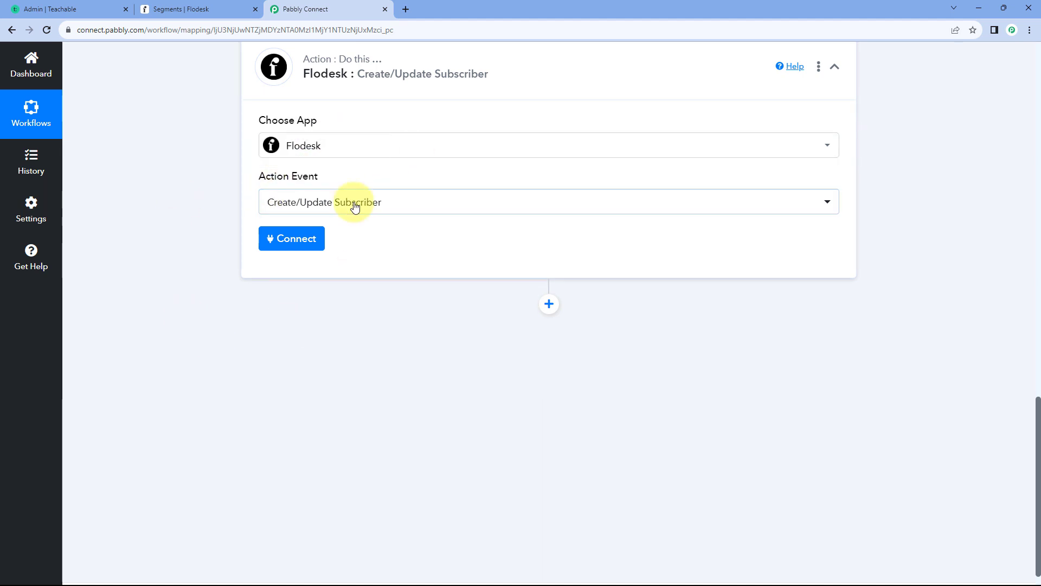
click(297, 241)
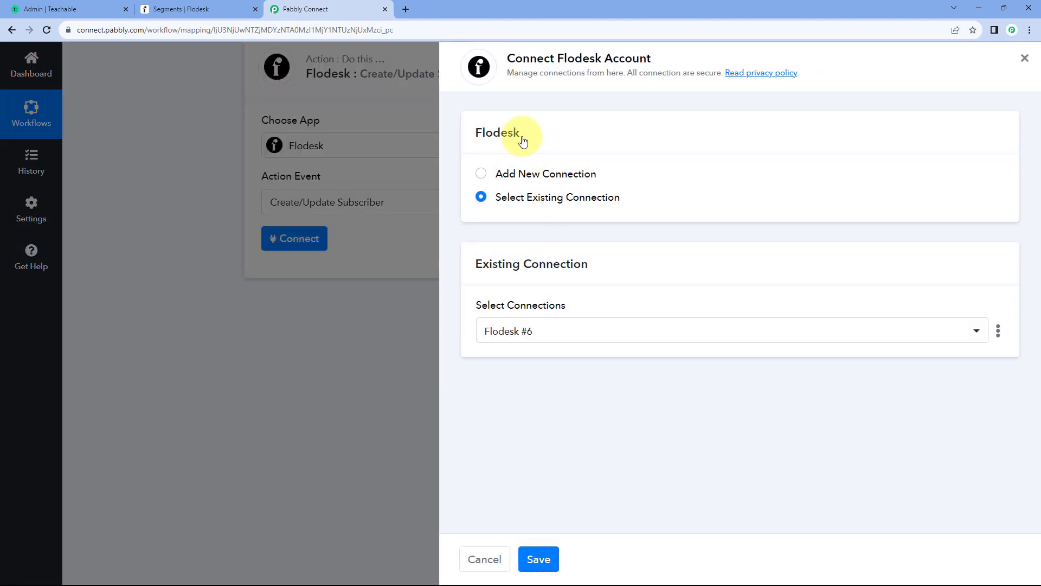
- Add a new Flodesk connection, sign in to Flodesk and allow Pabbly Connect access
click(481, 174)
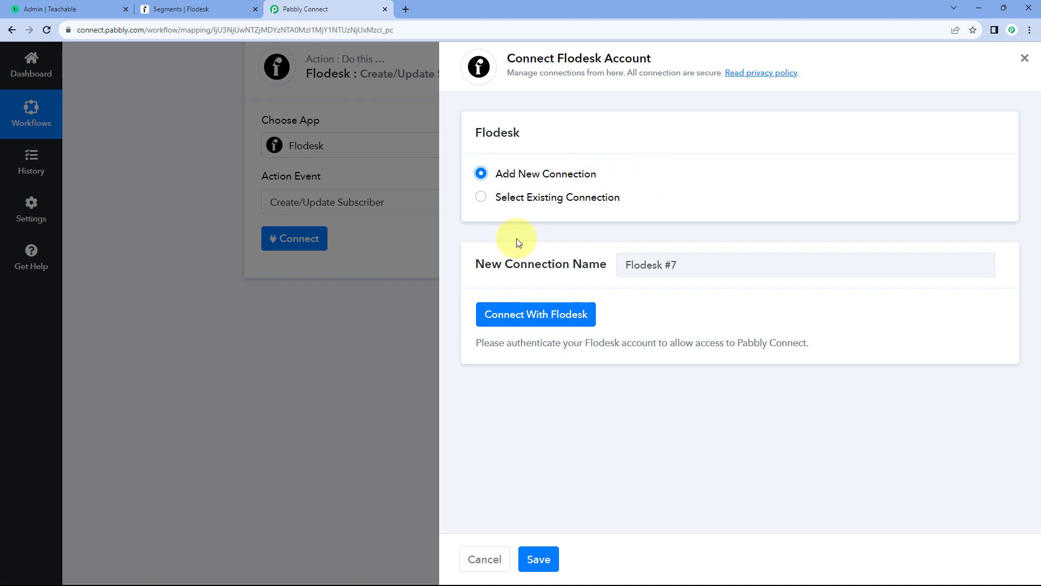
click(537, 317)
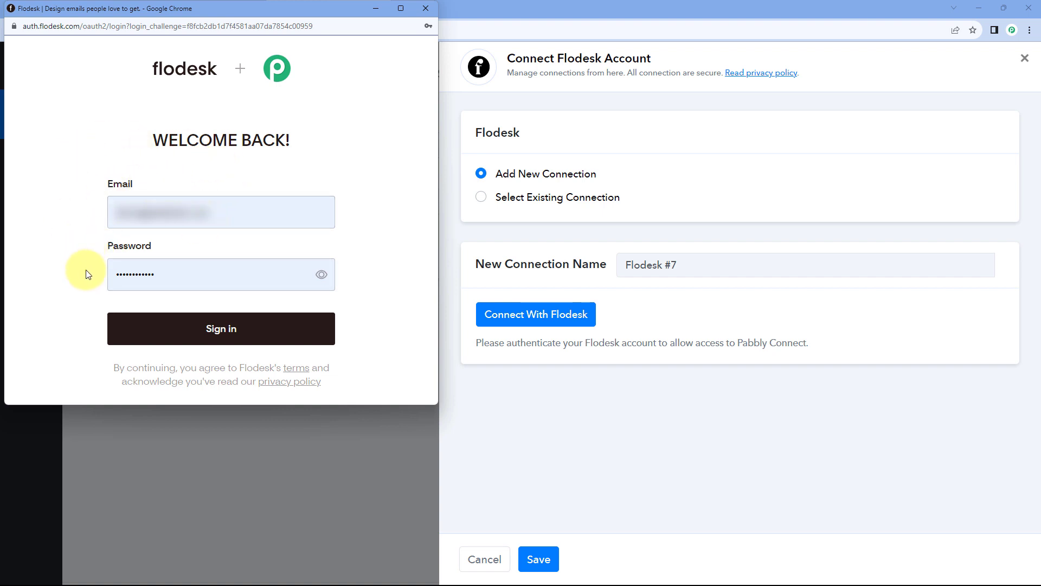
click(226, 325)
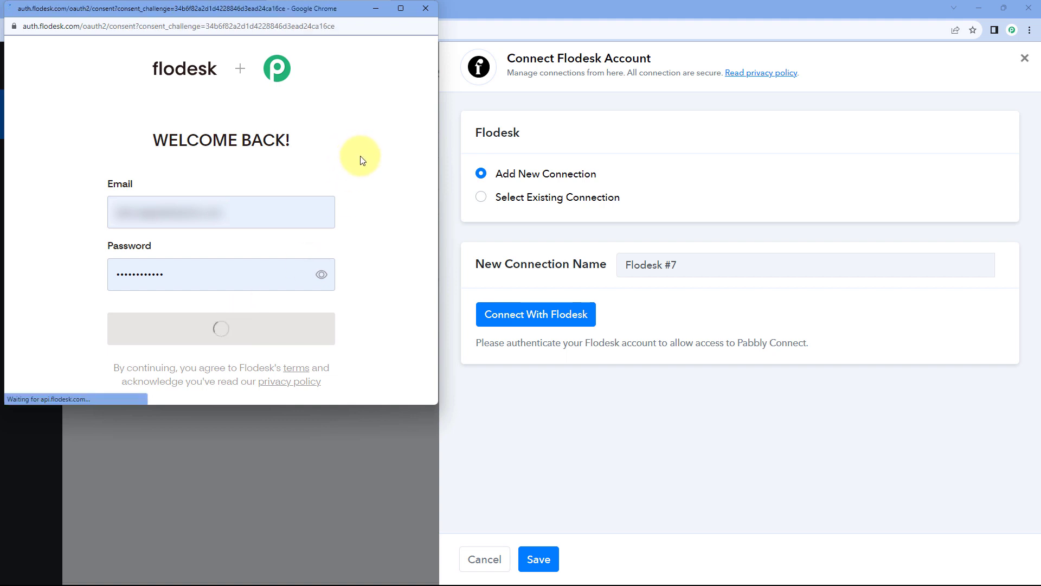
click(225, 301)
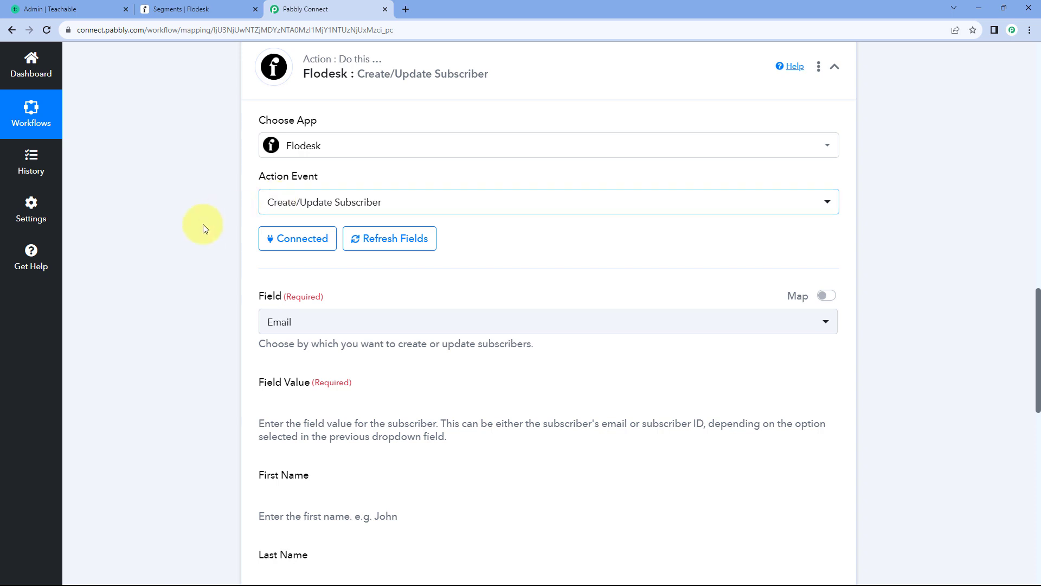
scroll(200, 226, down, 2)
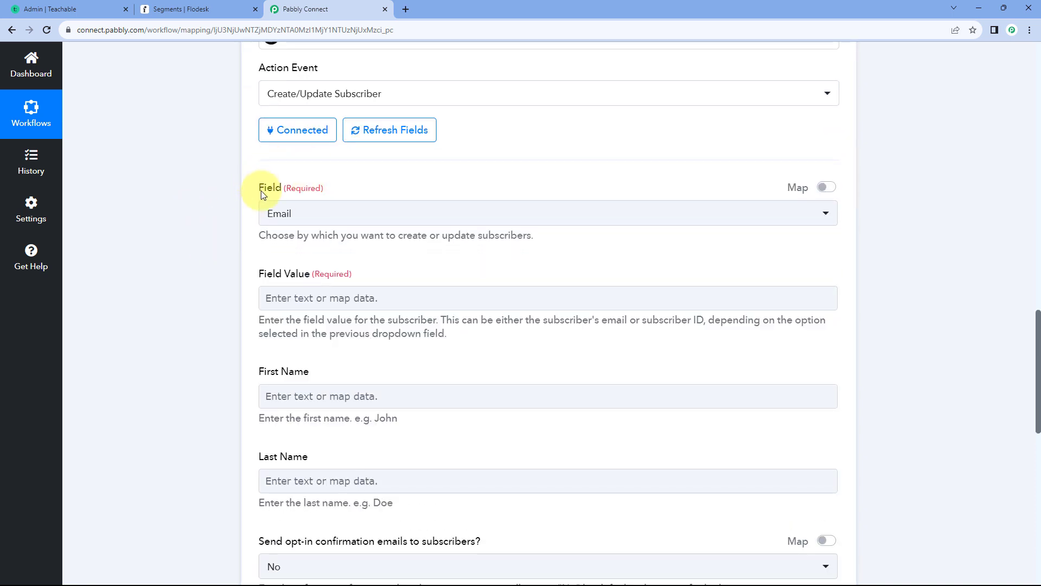
click(364, 213)
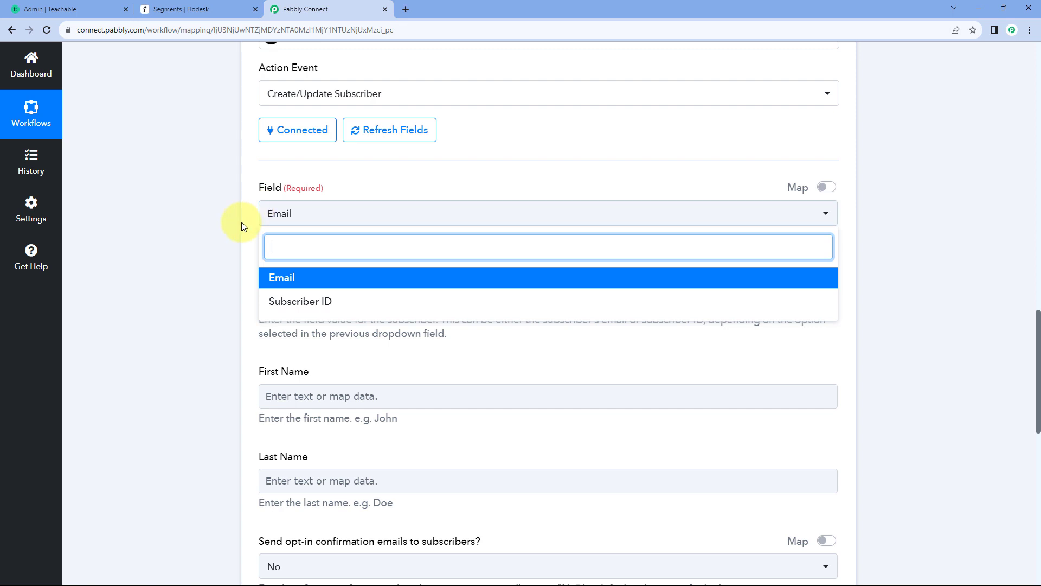
scroll(253, 210, down, 1)
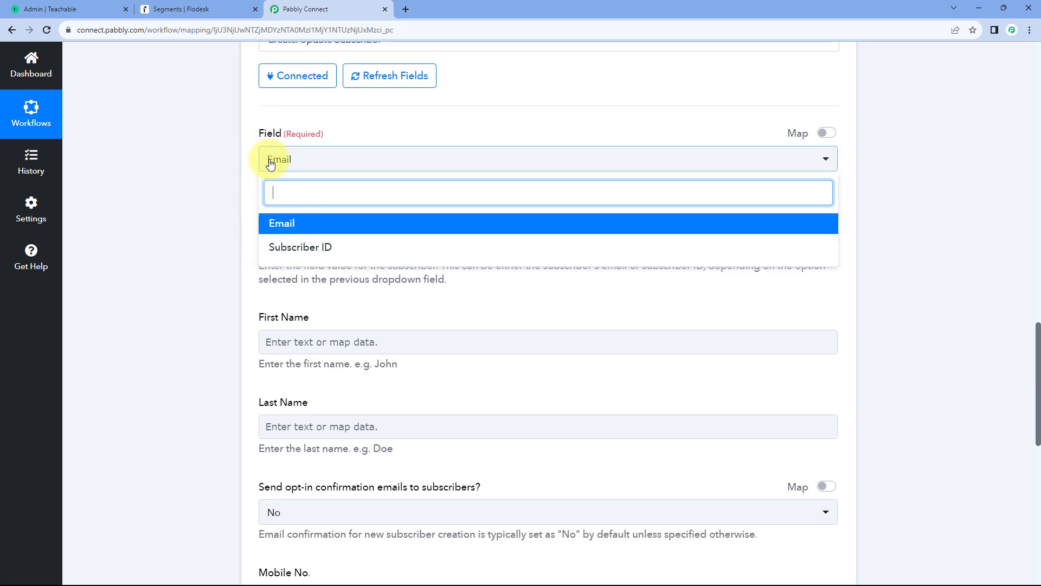
click(291, 224)
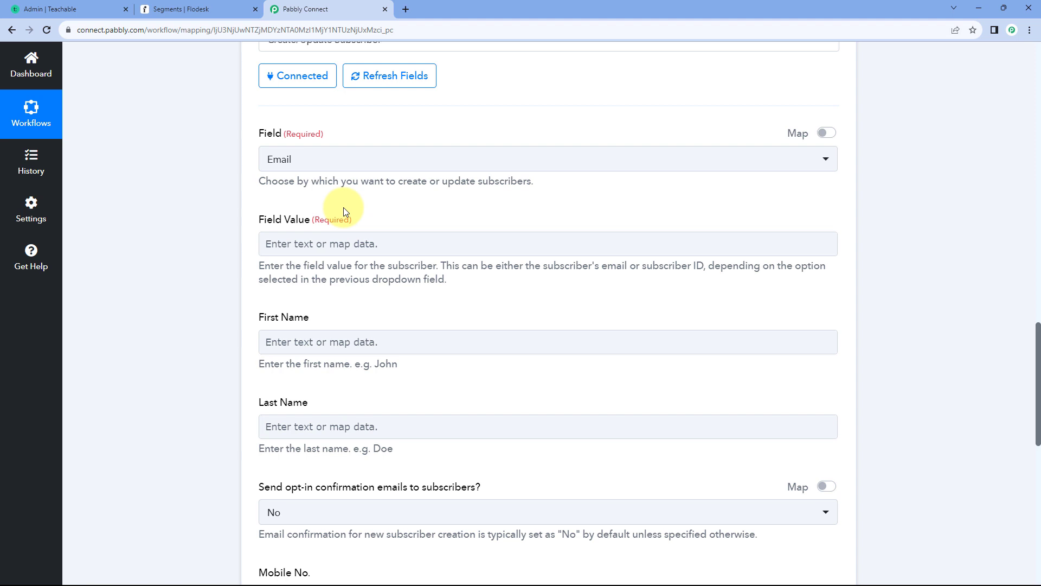
scroll(272, 165, down, 1)
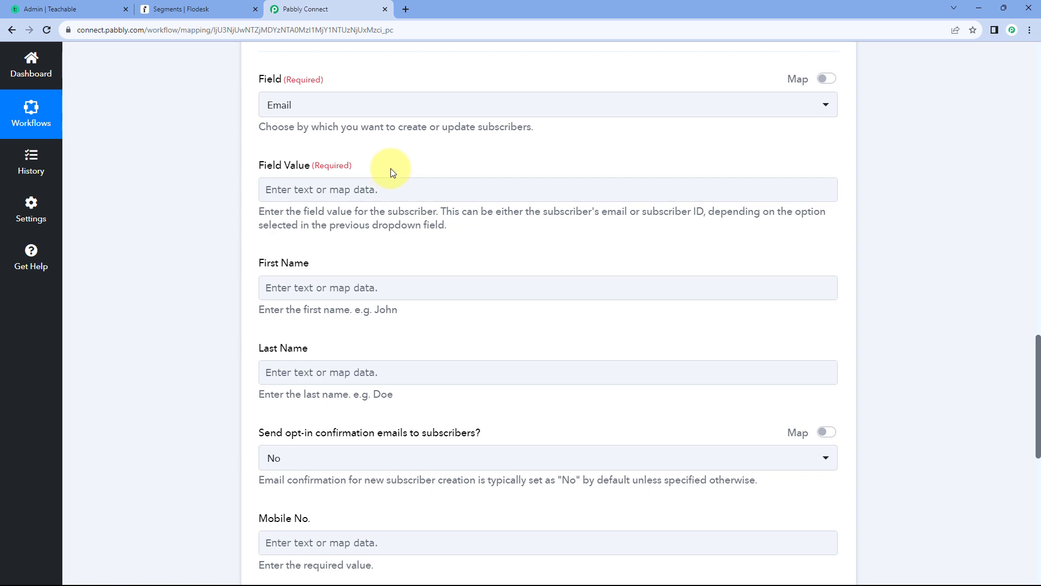
scroll(572, 168, up, 13)
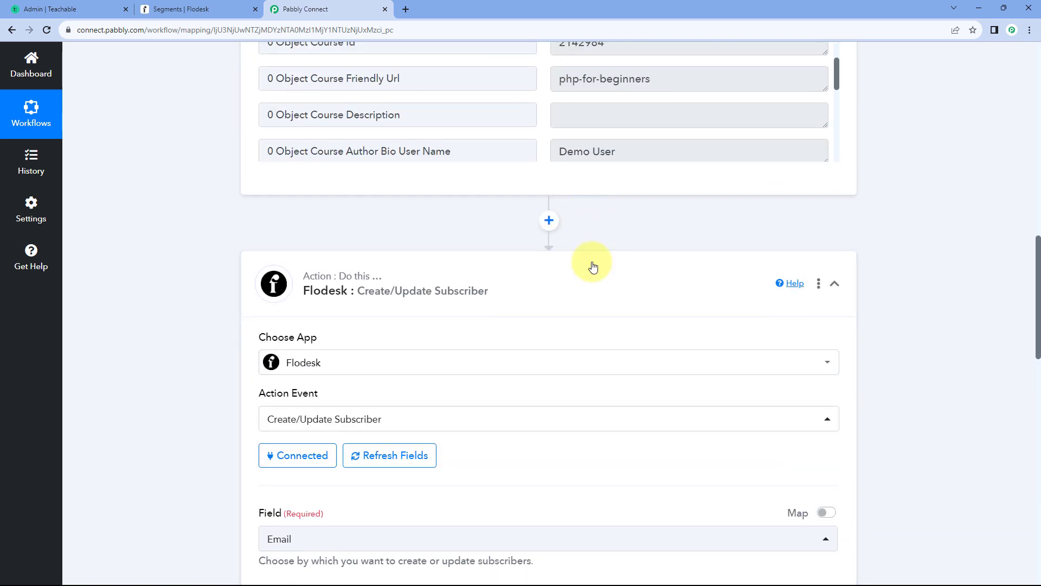
scroll(563, 294, up, 6)
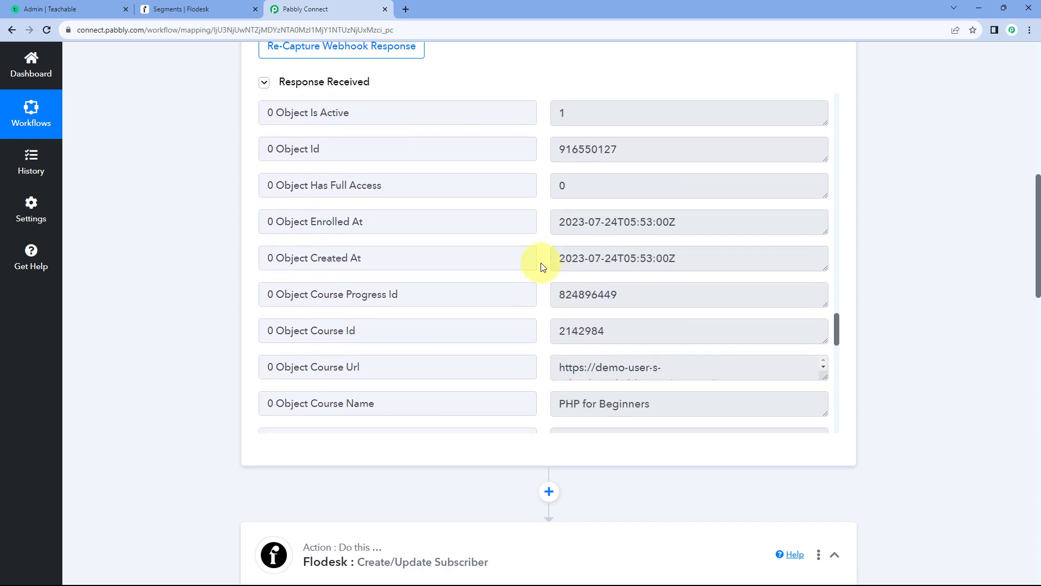
scroll(543, 266, up, 8)
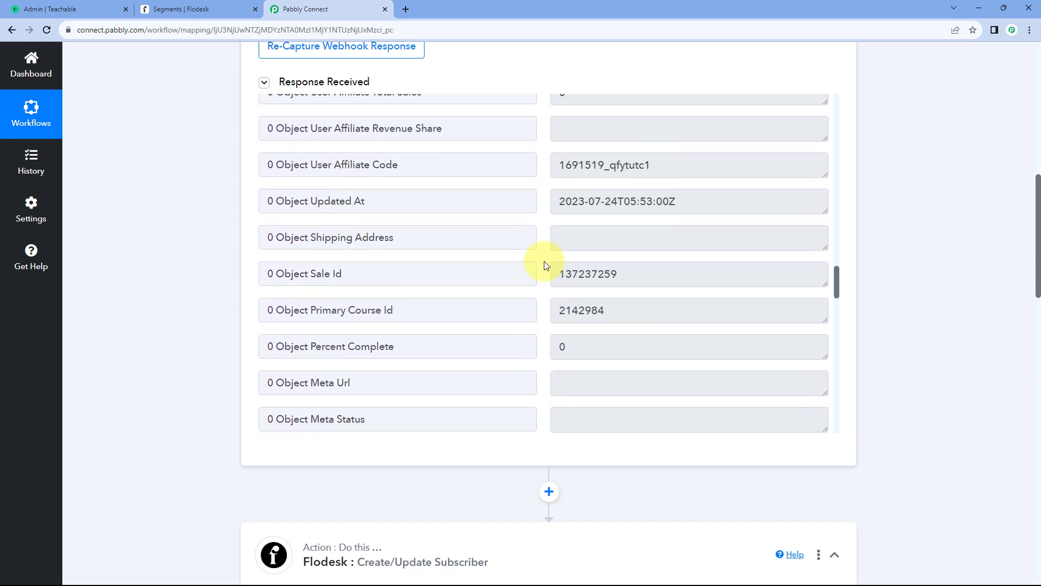
scroll(545, 265, up, 9)
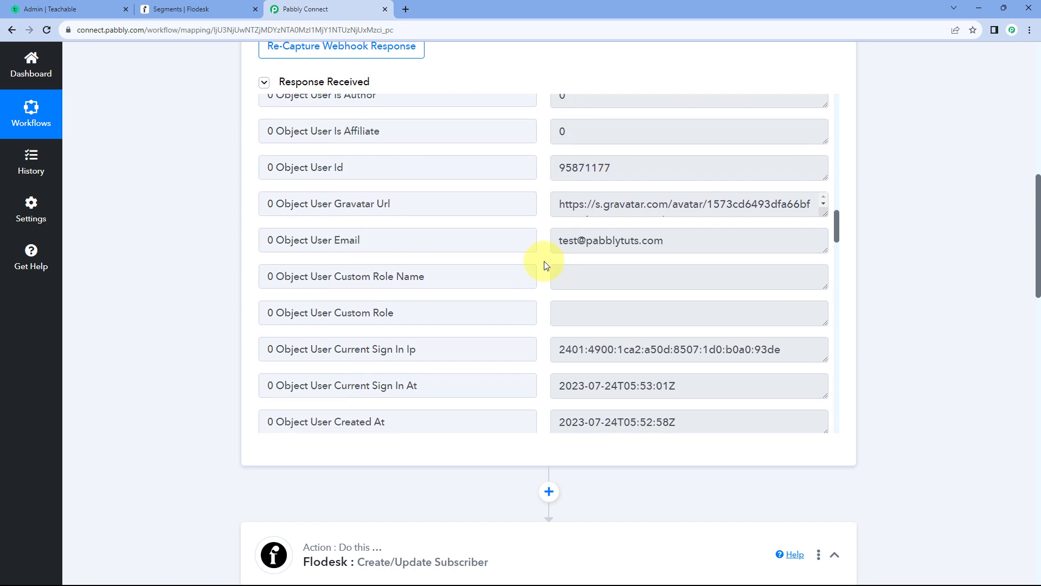
drag(559, 252, 704, 255)
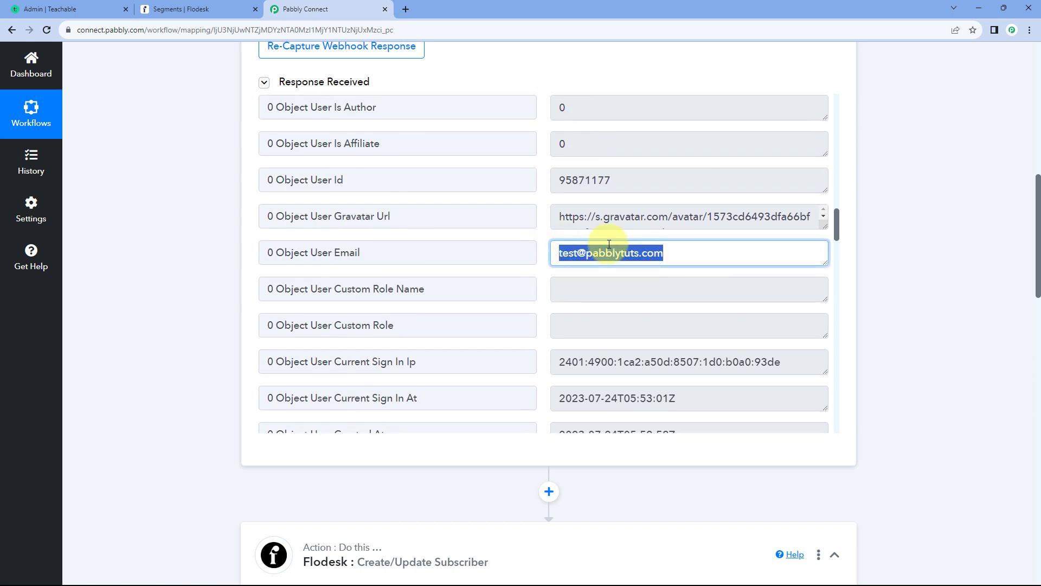
click(541, 255)
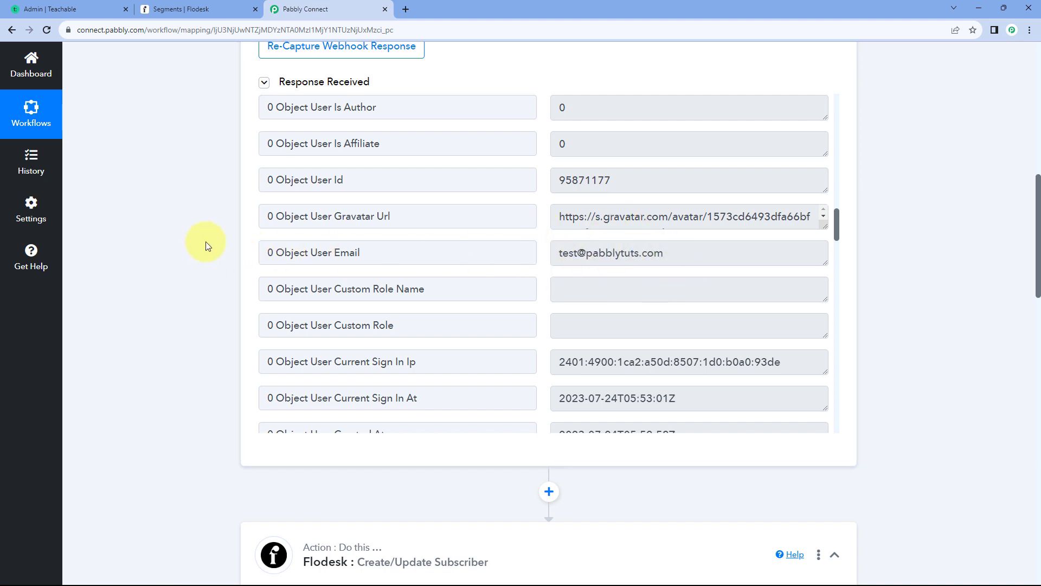
scroll(206, 242, down, 12)
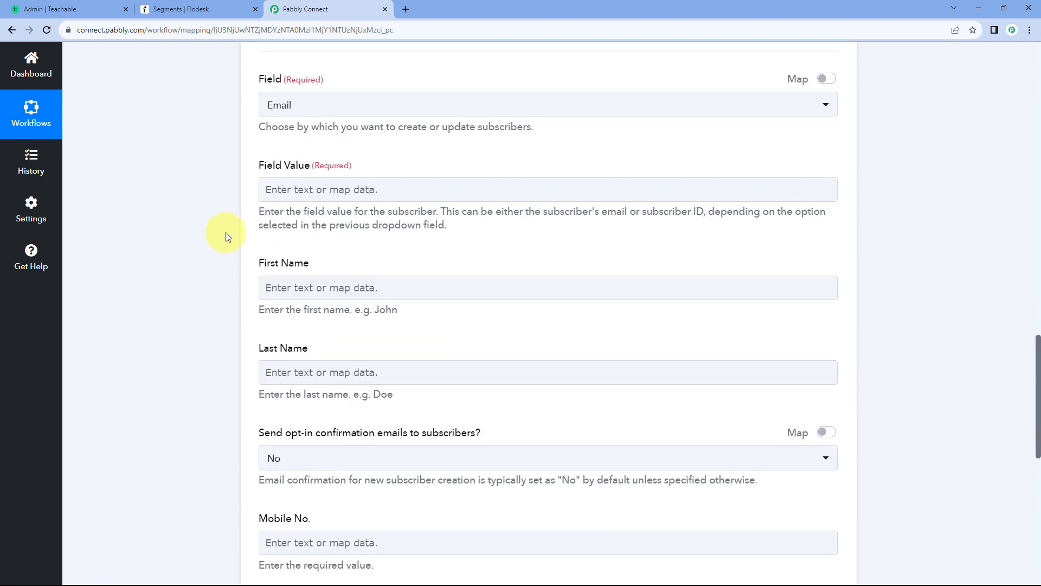
click(301, 188)
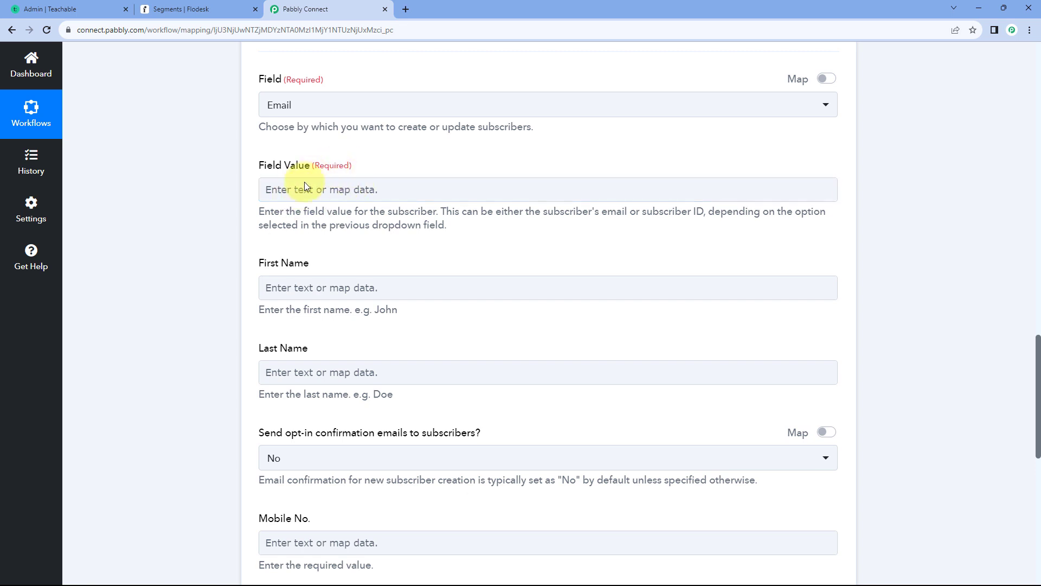
- Map Field Value to the Teachable New Enrollment step's 0 Object User Email
click(303, 184)
scroll(217, 175, down, 2)
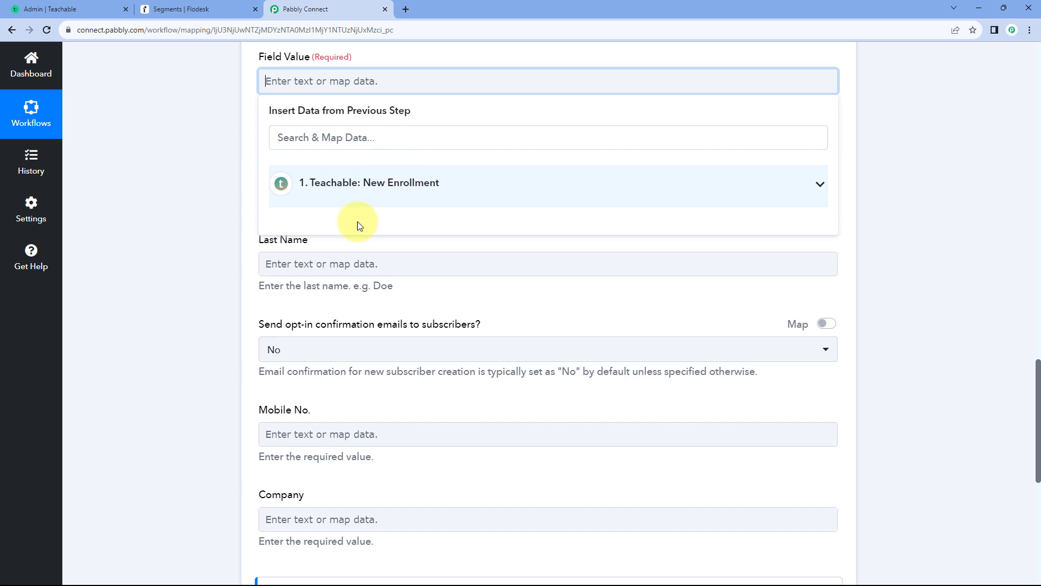
click(451, 189)
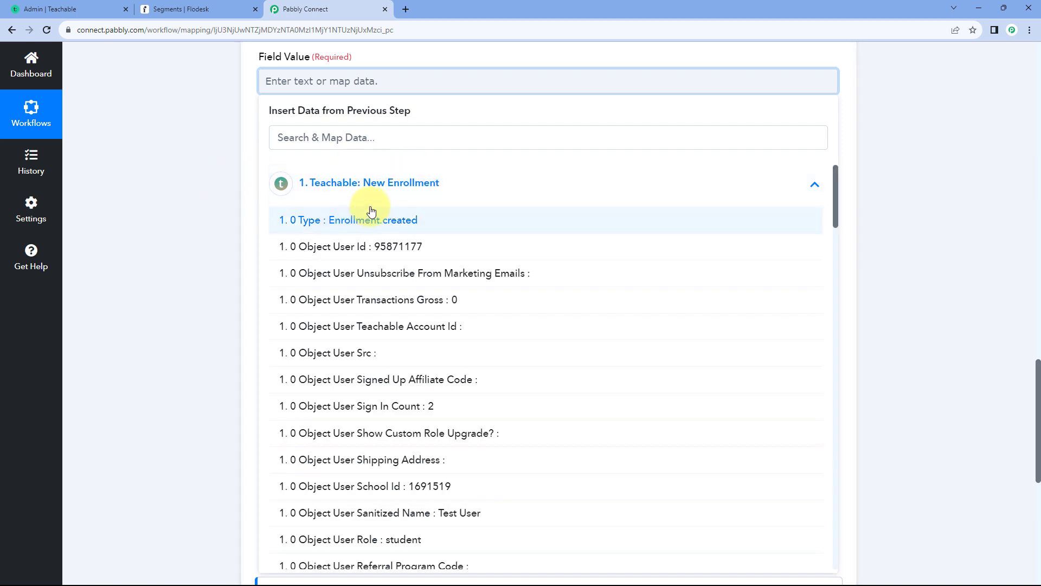
scroll(417, 293, down, 3)
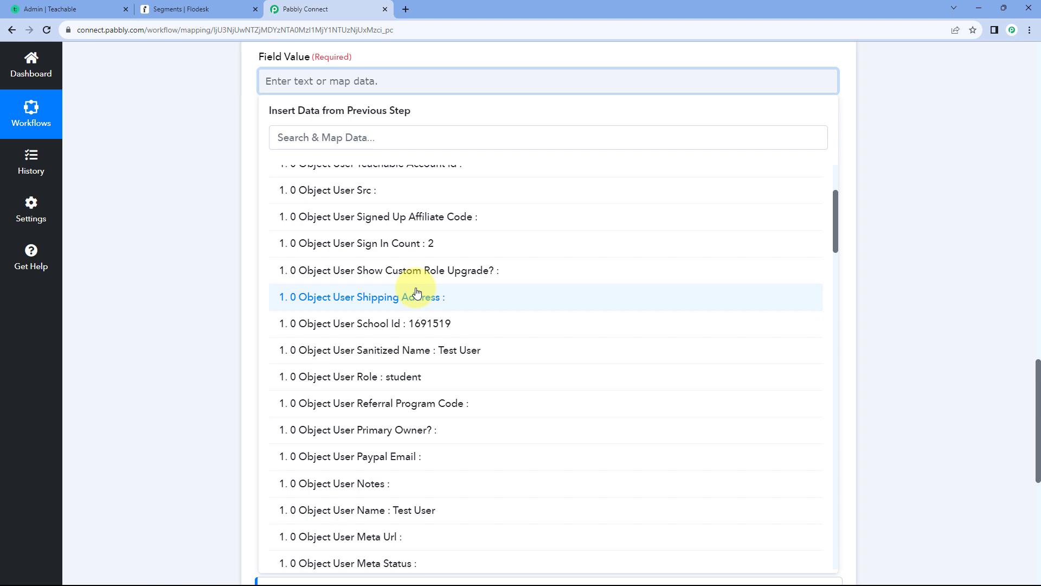
scroll(417, 292, down, 3)
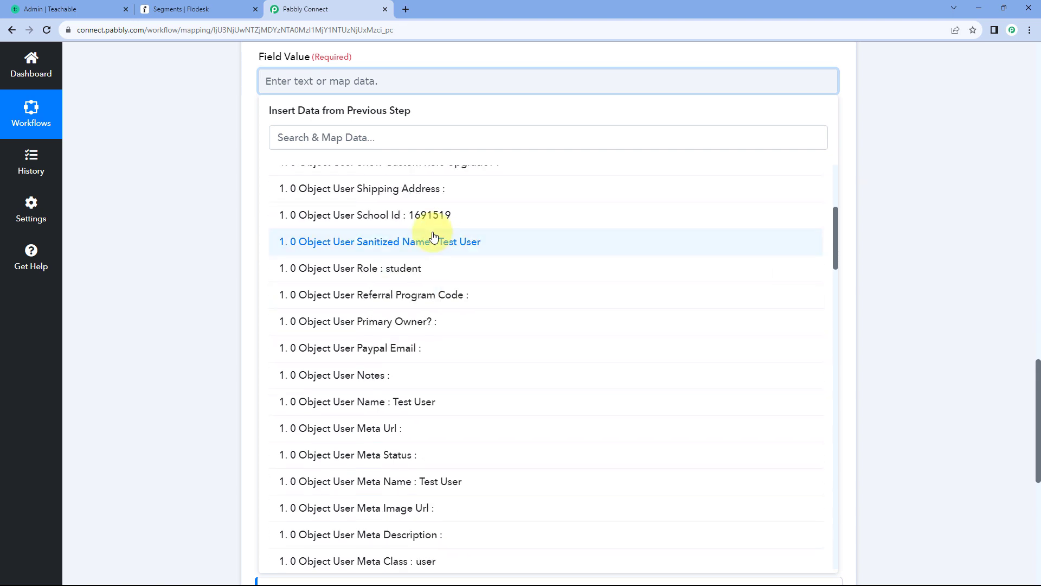
scroll(426, 235, down, 1)
scroll(387, 200, down, 4)
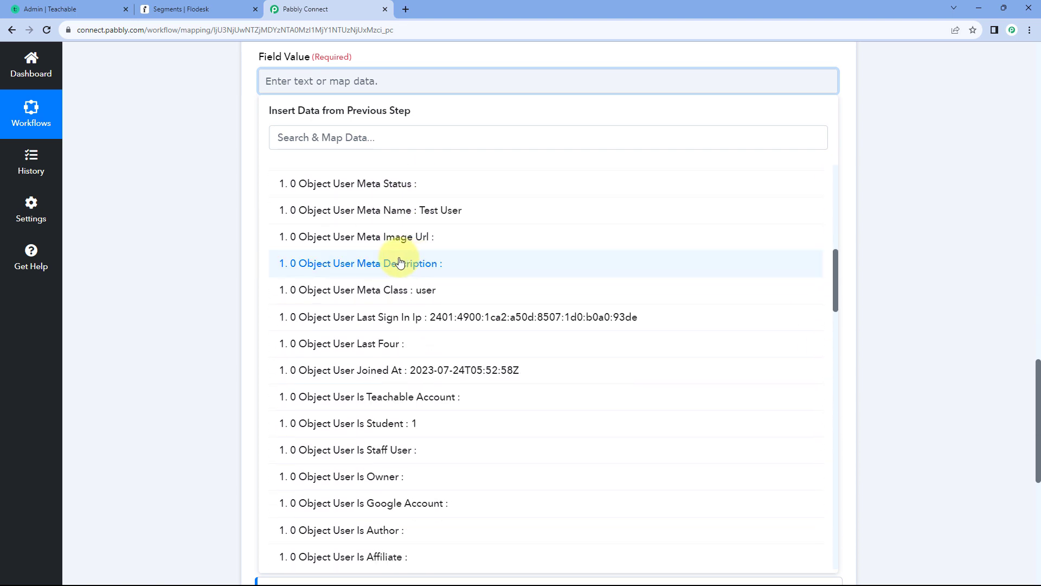
scroll(426, 240, down, 6)
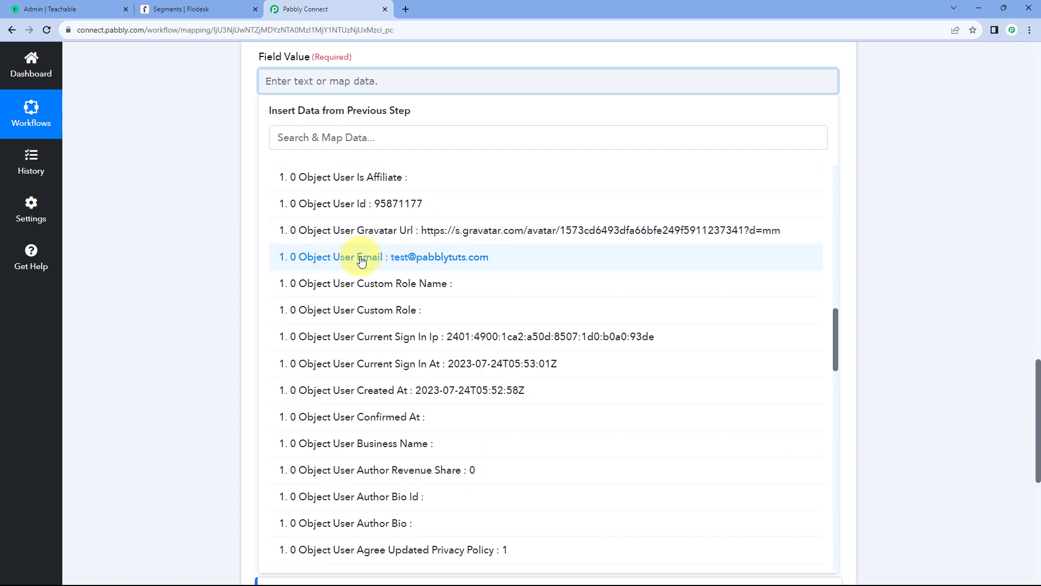
click(360, 258)
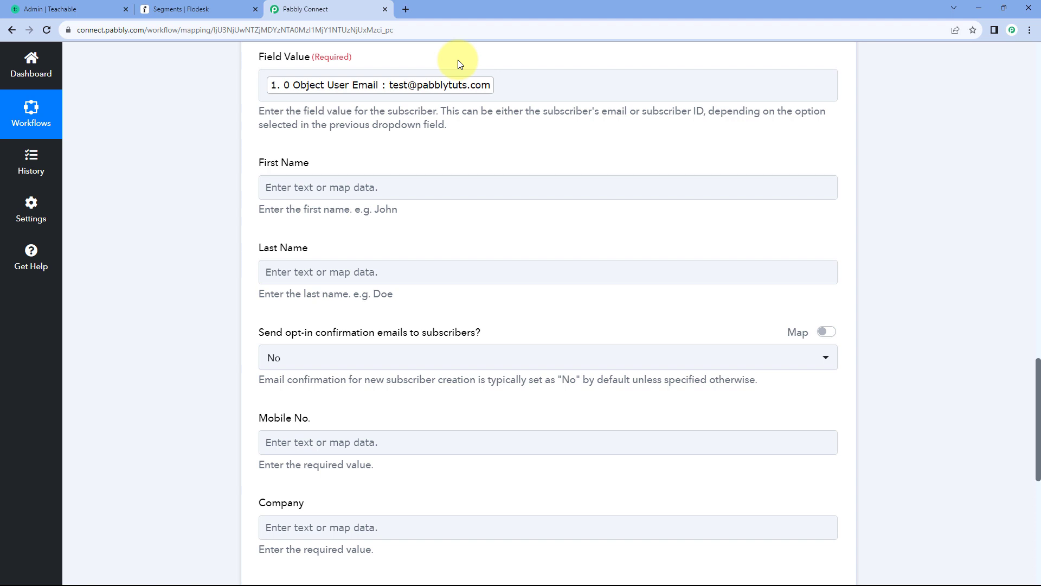
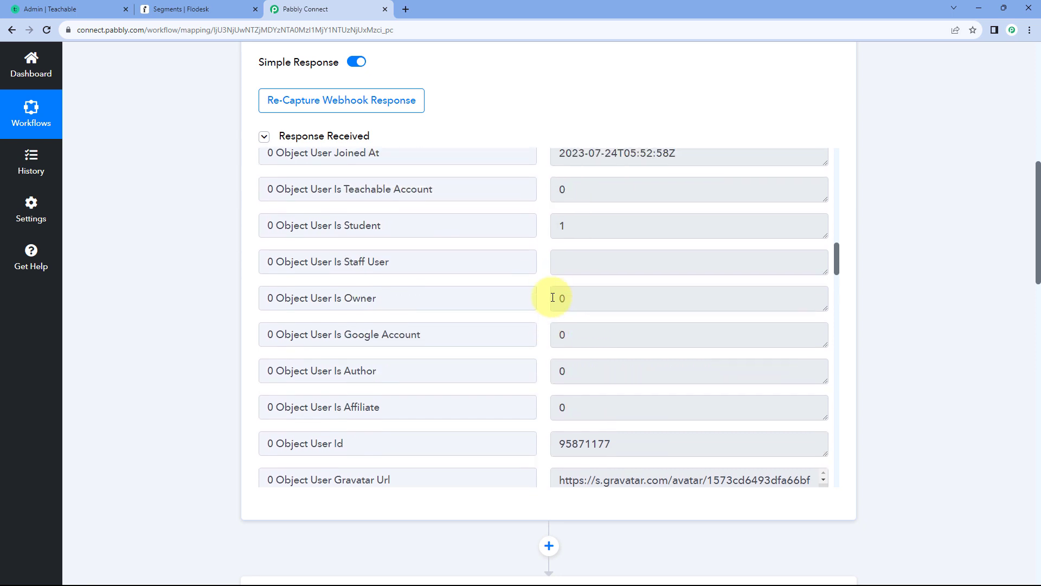
scroll(549, 296, up, 2)
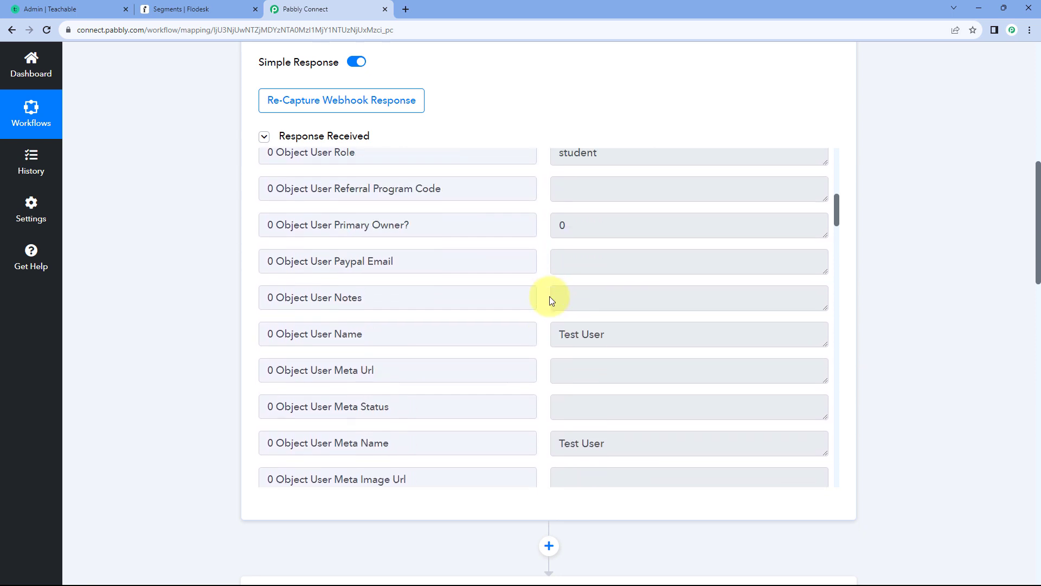
scroll(549, 296, down, 3)
scroll(547, 296, up, 5)
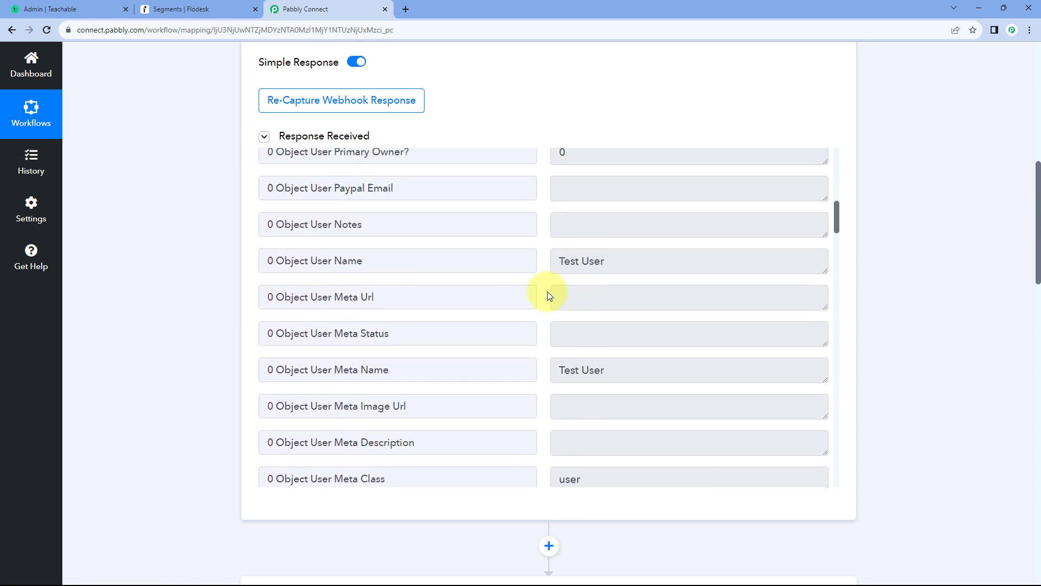
scroll(544, 292, down, 3)
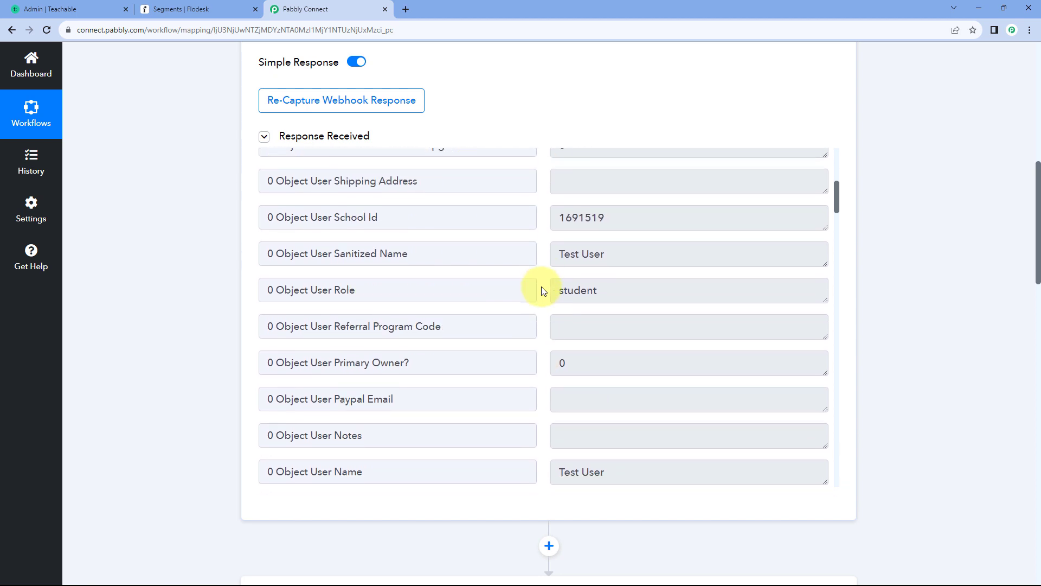
drag(616, 324, 549, 323)
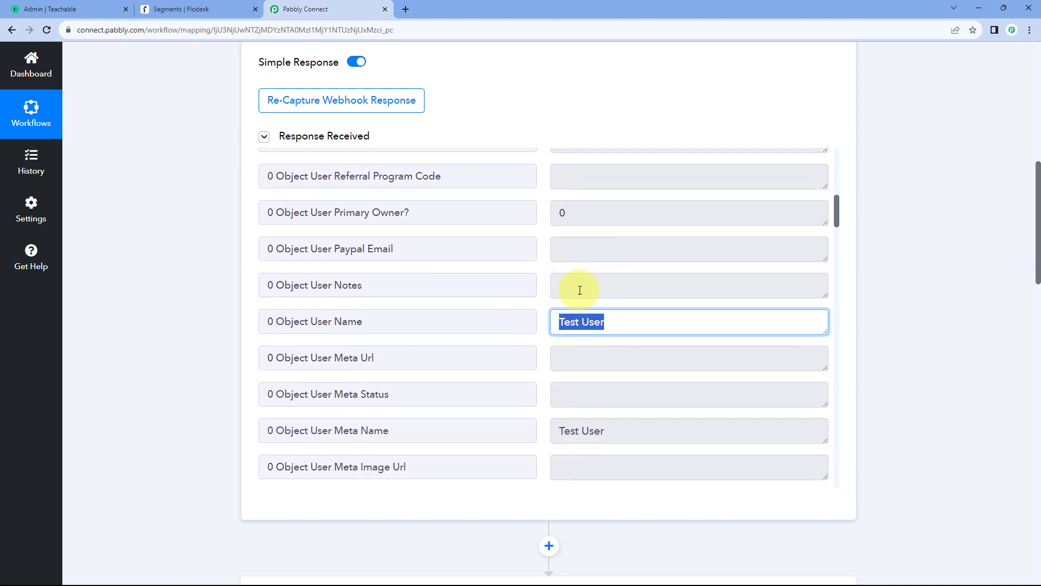
click(541, 302)
drag(557, 323, 588, 324)
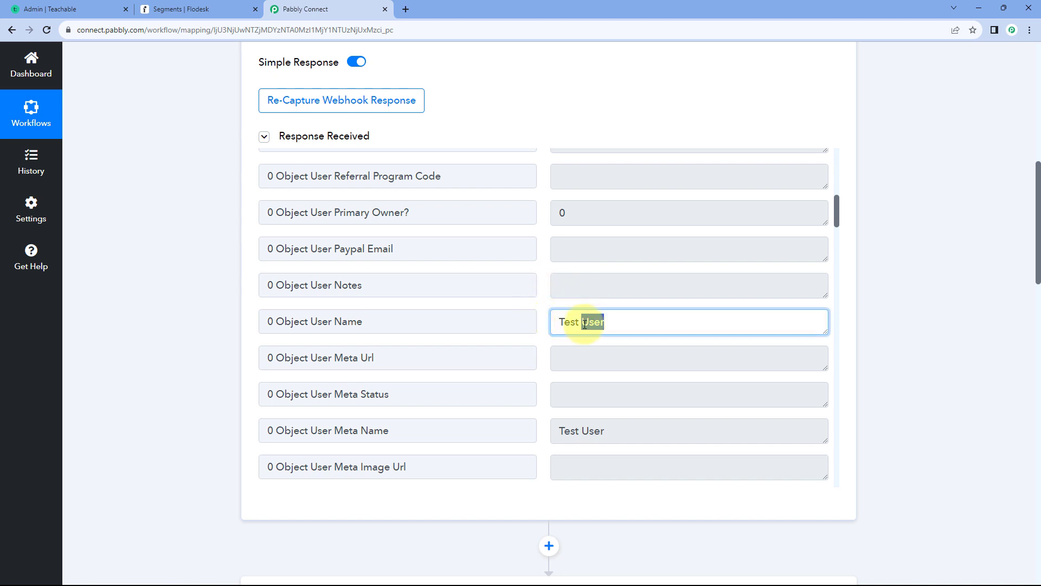
click(542, 308)
scroll(536, 309, down, 3)
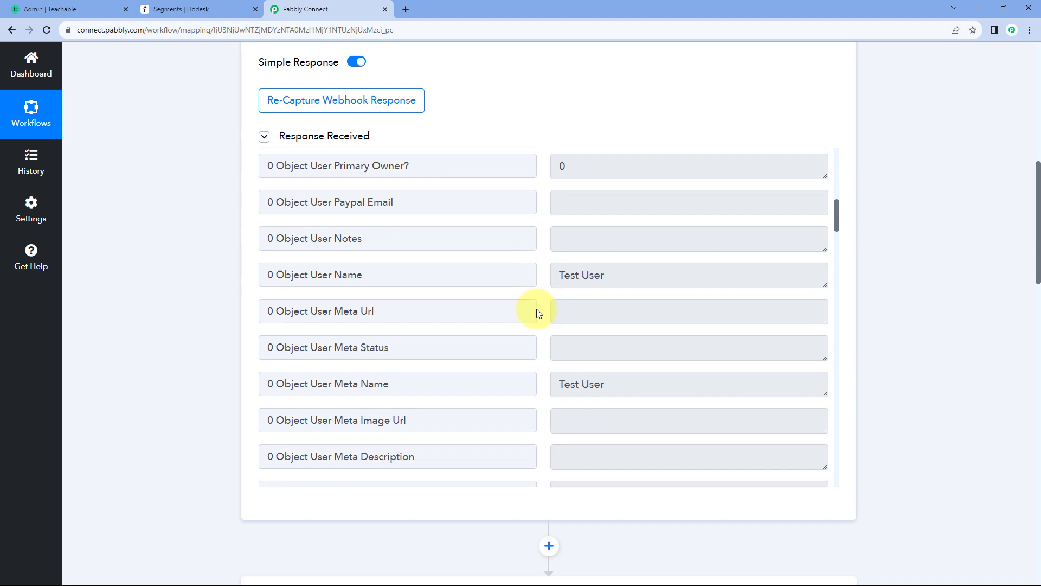
scroll(575, 244, up, 1)
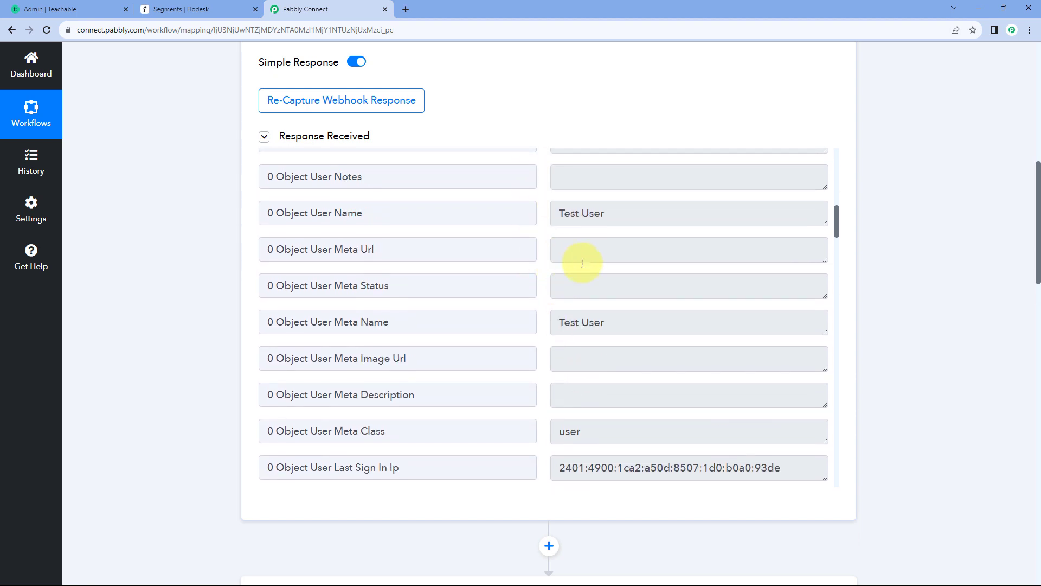
drag(556, 217, 619, 216)
click(543, 208)
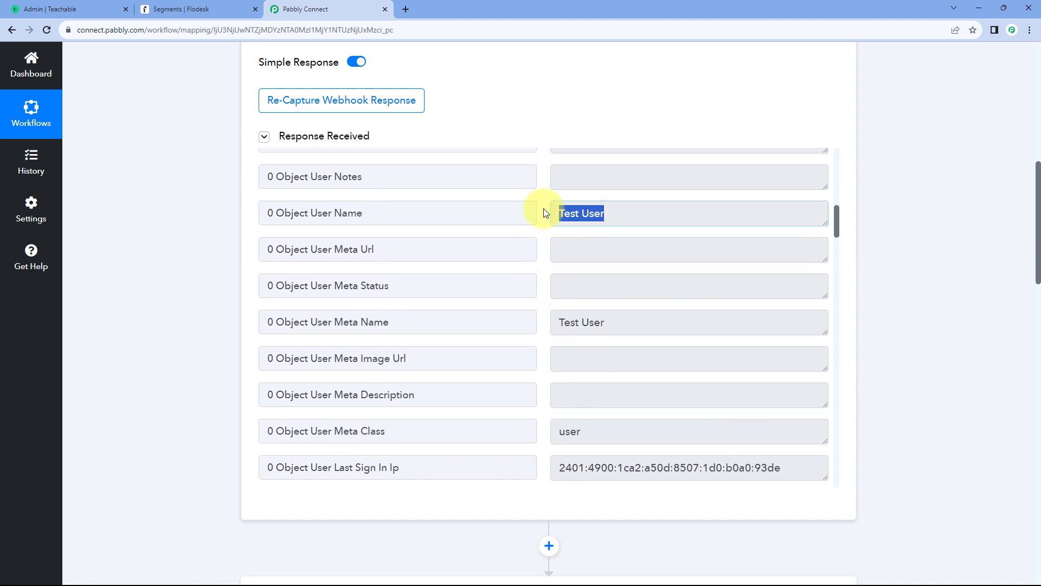
drag(559, 216, 575, 215)
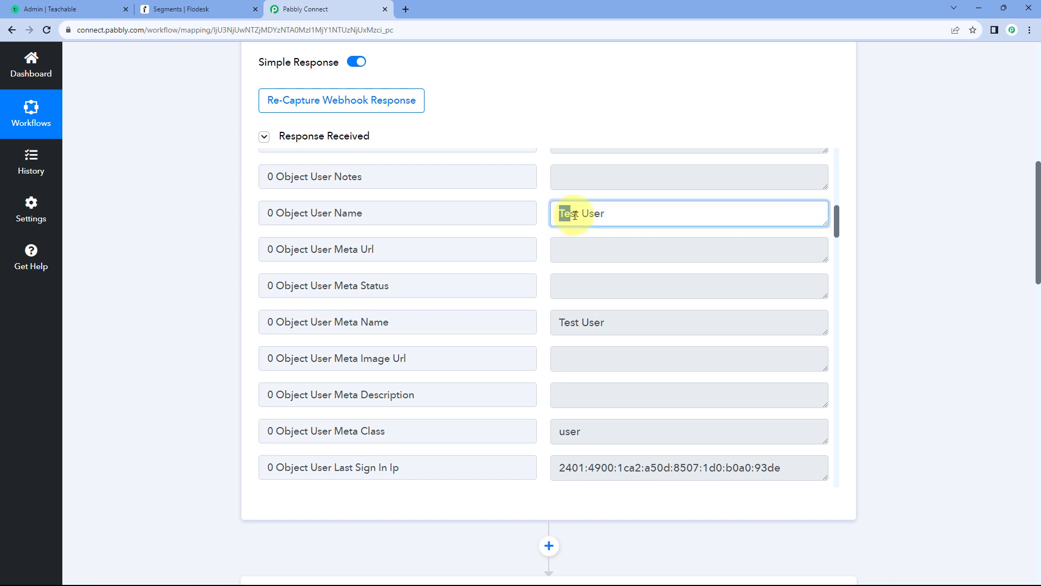
double_click(581, 215)
click(221, 215)
scroll(221, 215, down, 7)
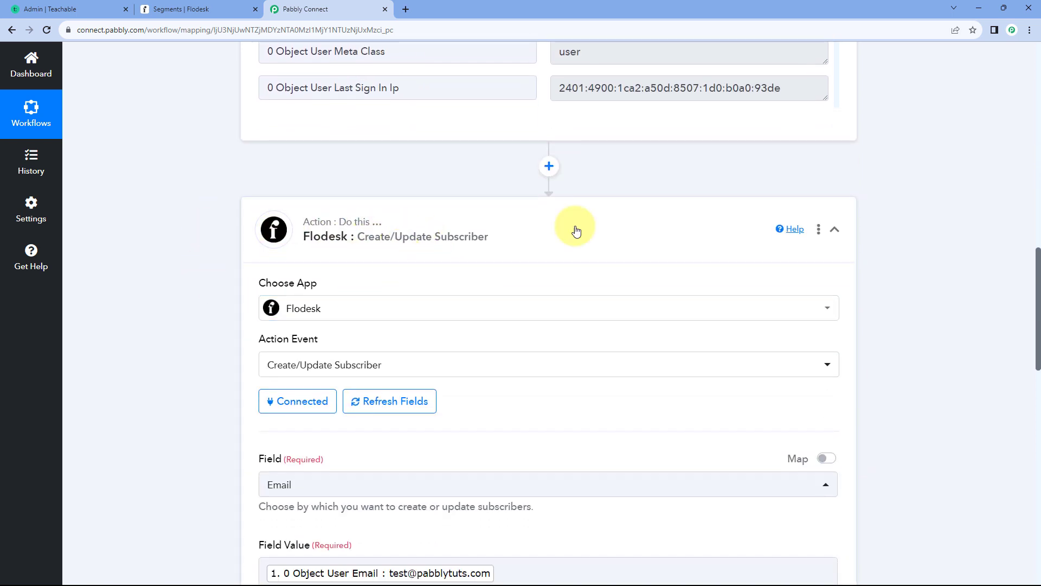
- Insert a new action step before Flodesk using the Text Formatter by Pabbly app
click(549, 166)
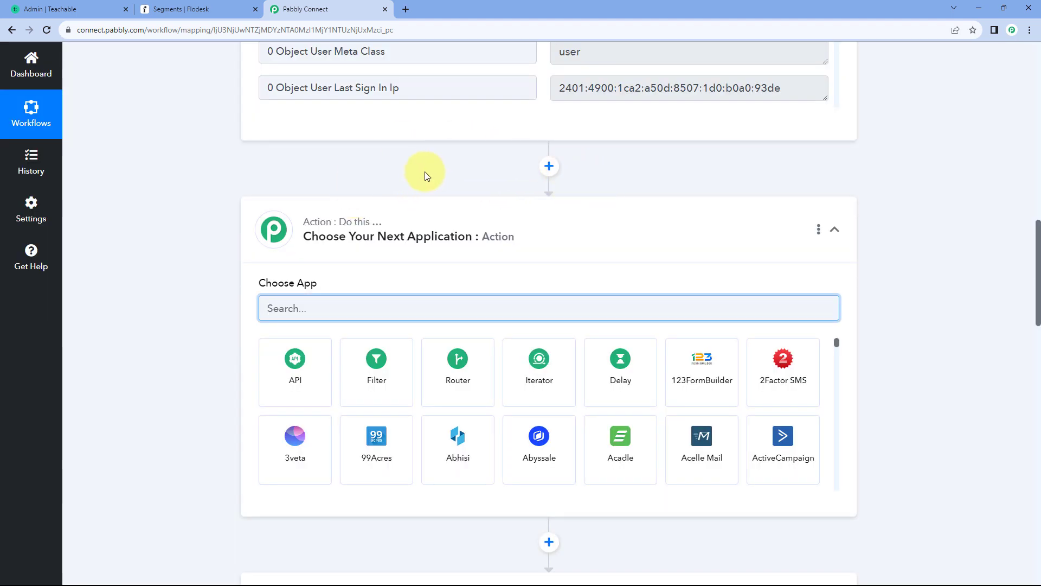
scroll(425, 172, down, 2)
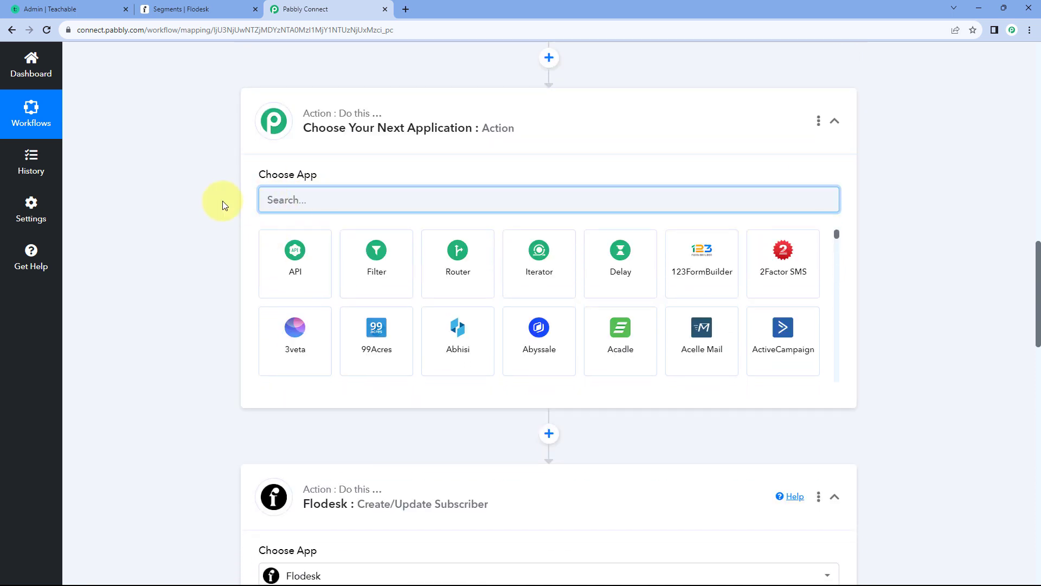
text(Tecx)
key(BackSpace)
key(BackSpace)
text(xt)
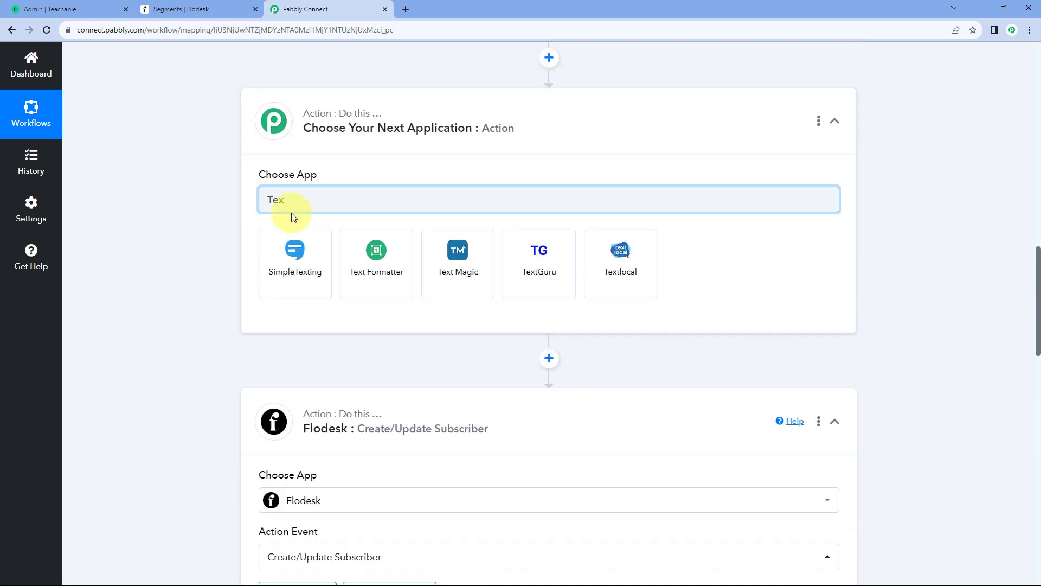
click(379, 253)
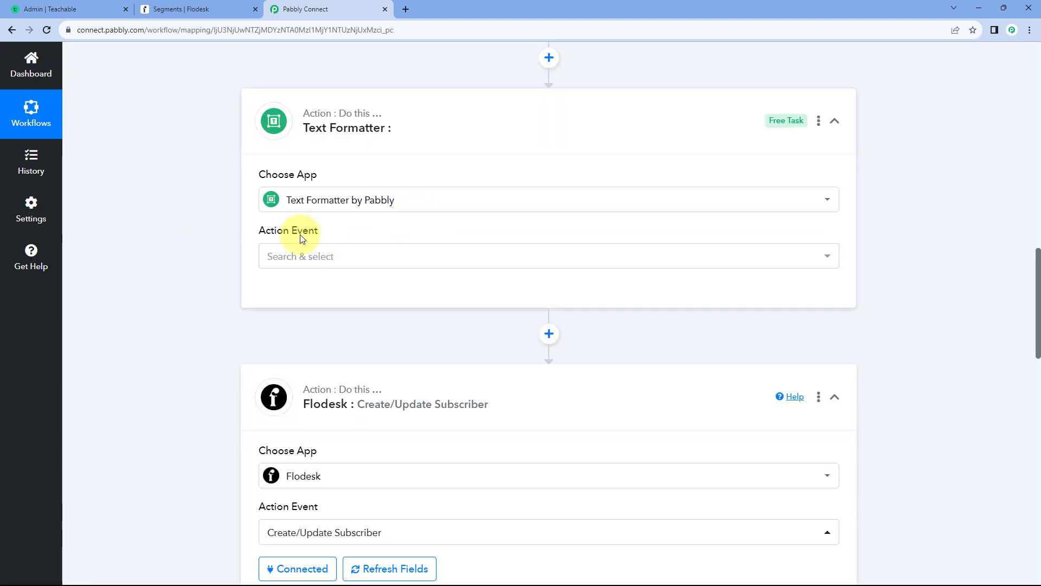
- Set the Text Formatter action event to Split Text and connect the step
click(349, 259)
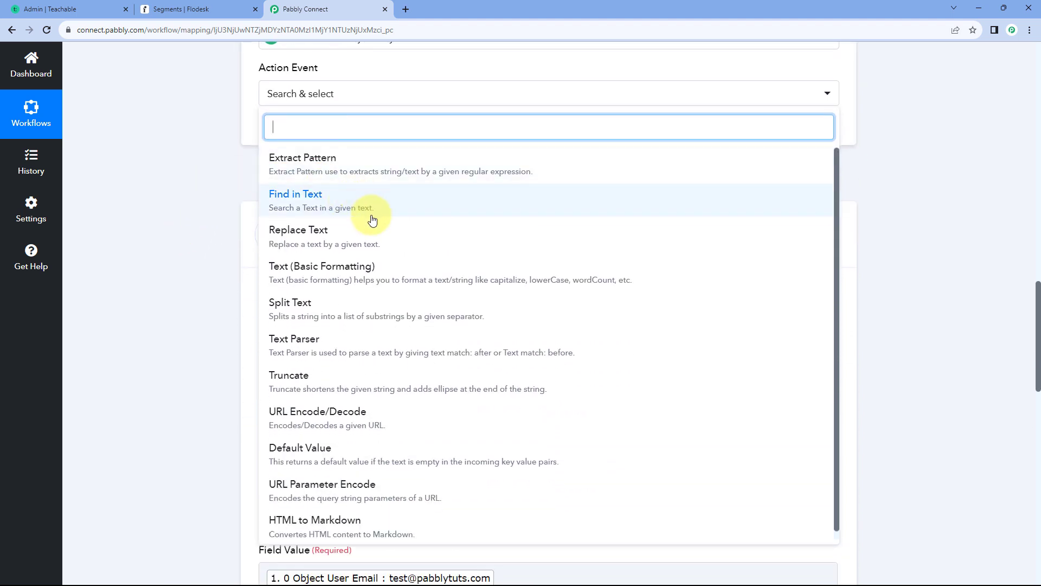
click(307, 313)
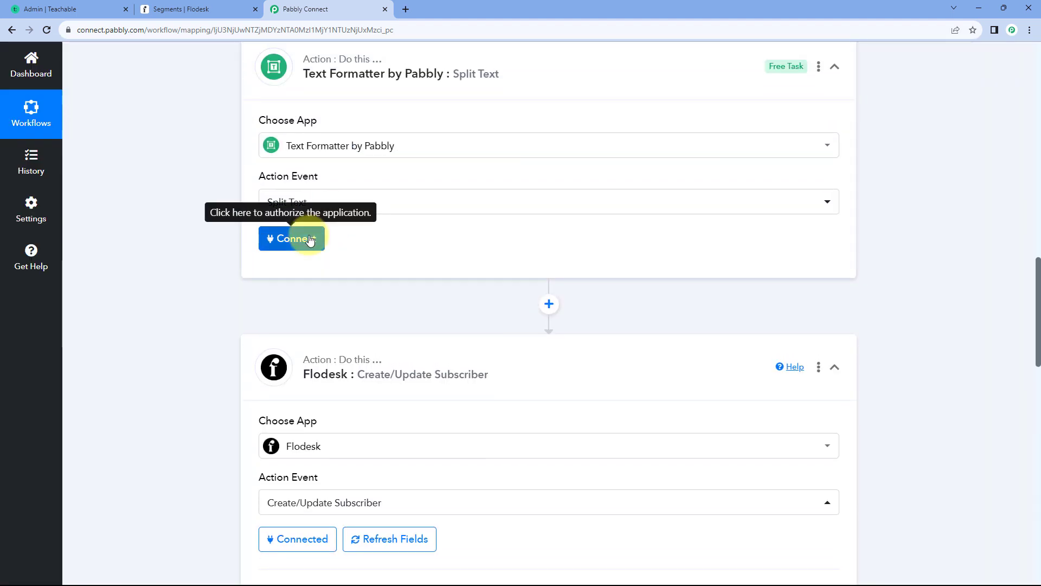
click(310, 239)
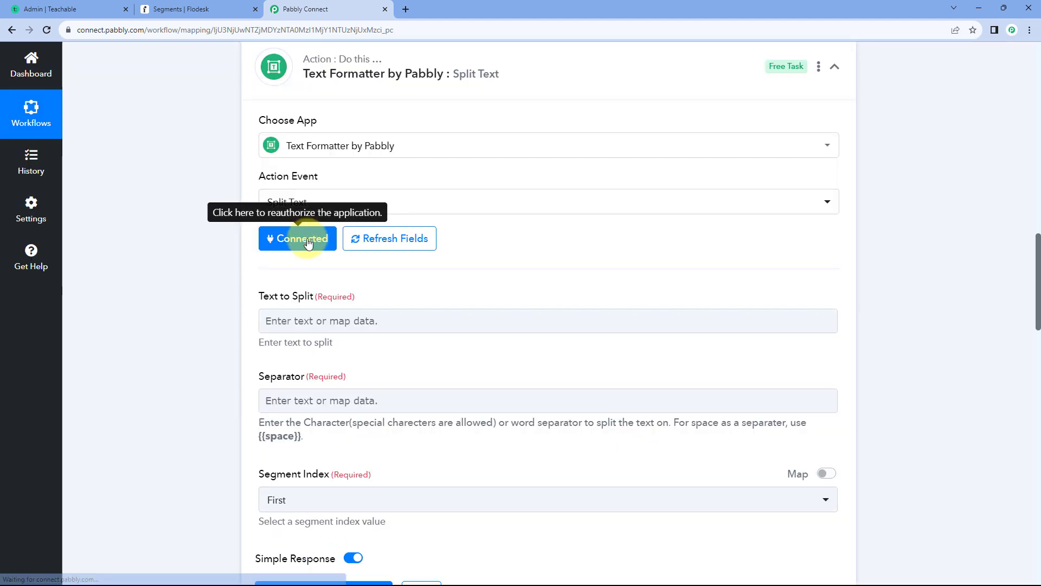
scroll(470, 262, down, 2)
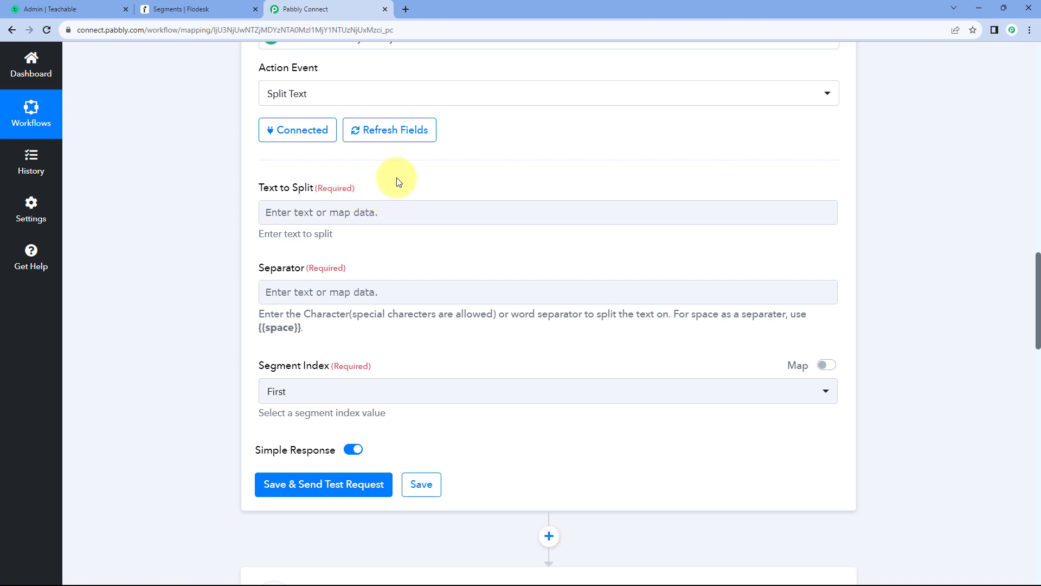
scroll(396, 181, up, 10)
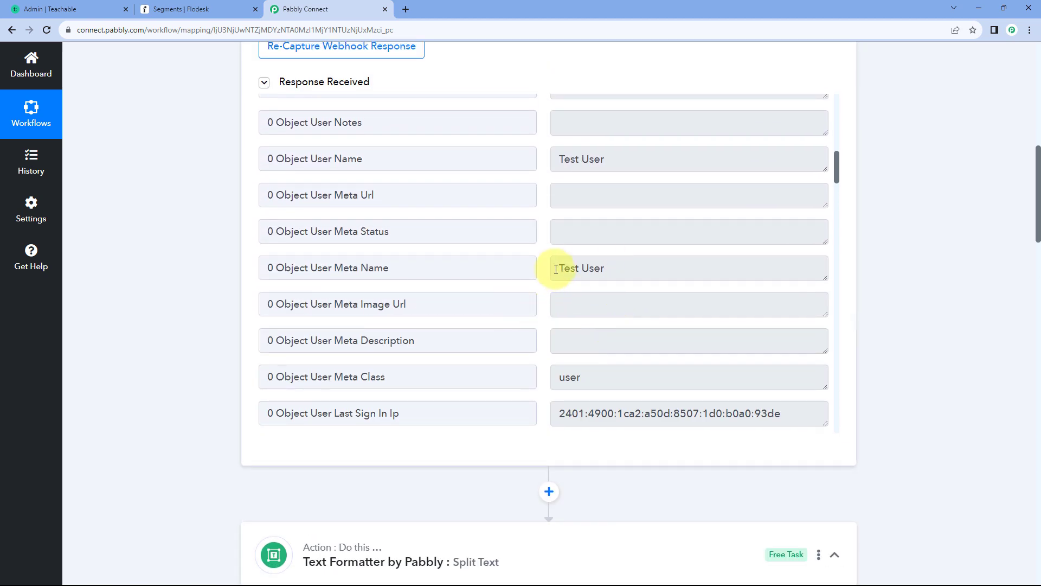
- Highlight the Meta Name and User Name values in the step's data
click(556, 269)
triple_click(594, 268)
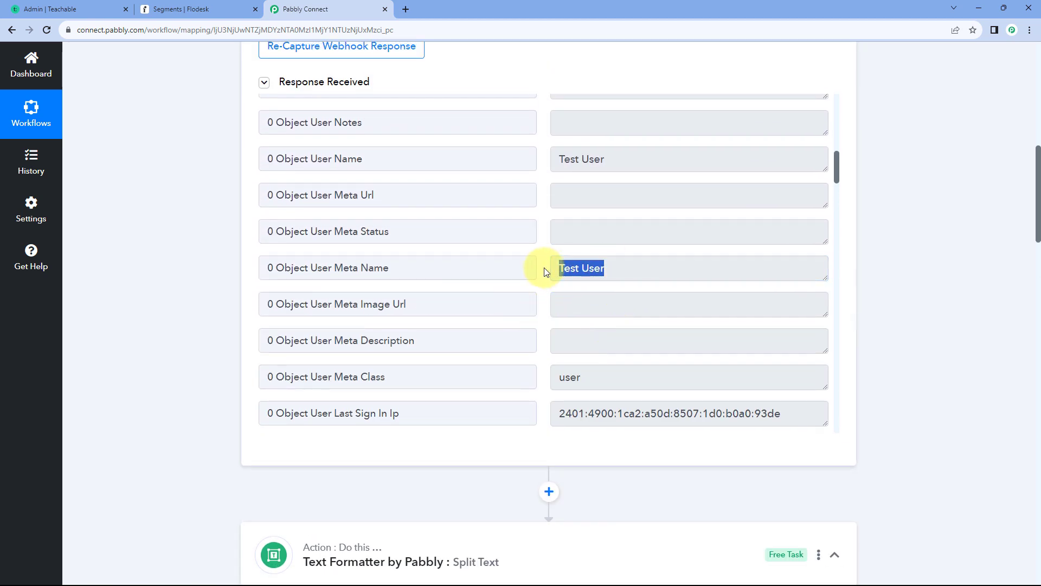
drag(559, 159, 609, 157)
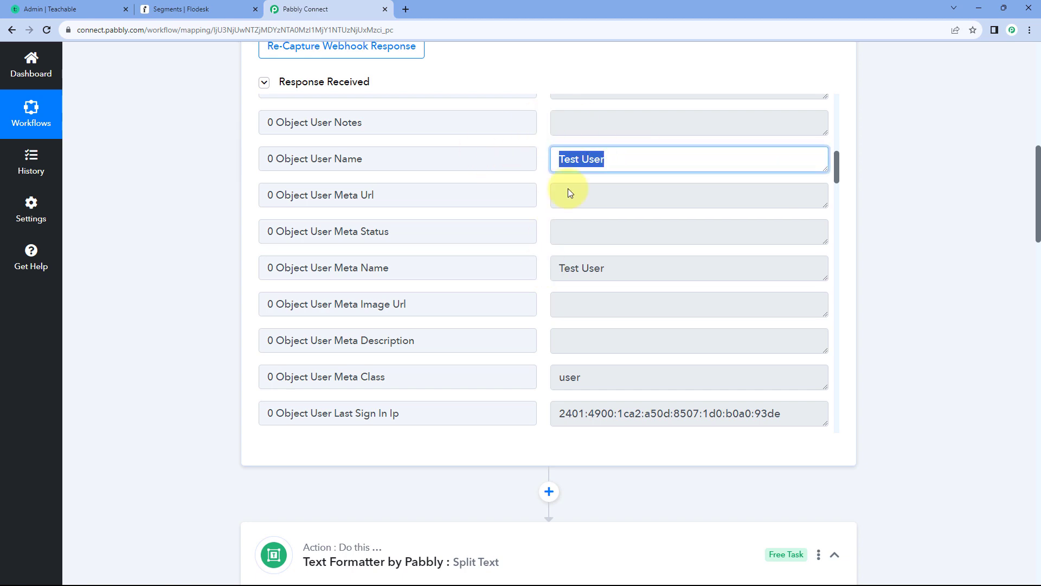
scroll(568, 194, up, 2)
drag(385, 265, 308, 267)
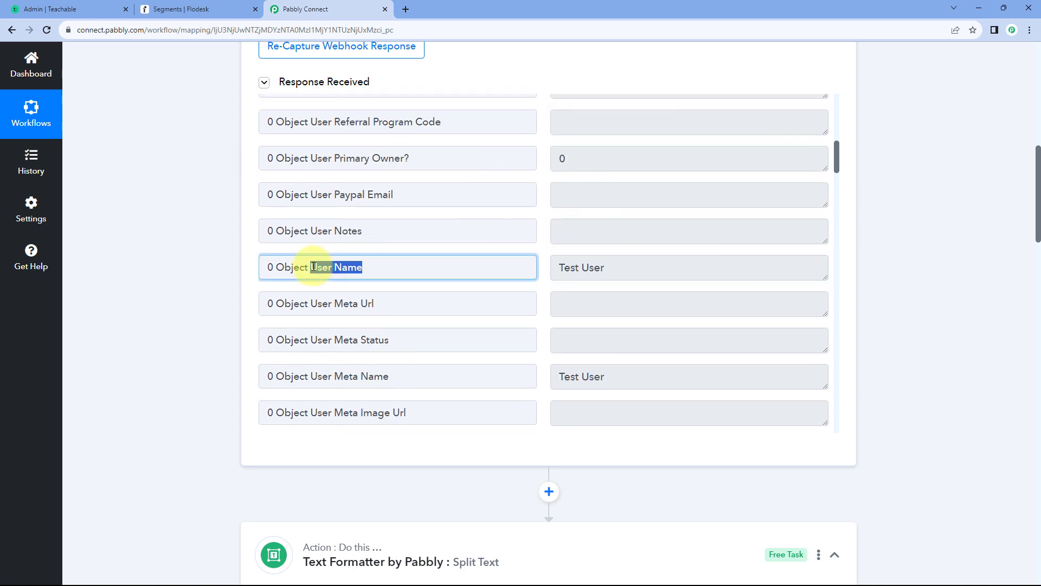
click(193, 301)
scroll(193, 301, down, 8)
- Map Teachable New Enrollment's User Name into the Text to Split field
scroll(193, 302, down, 3)
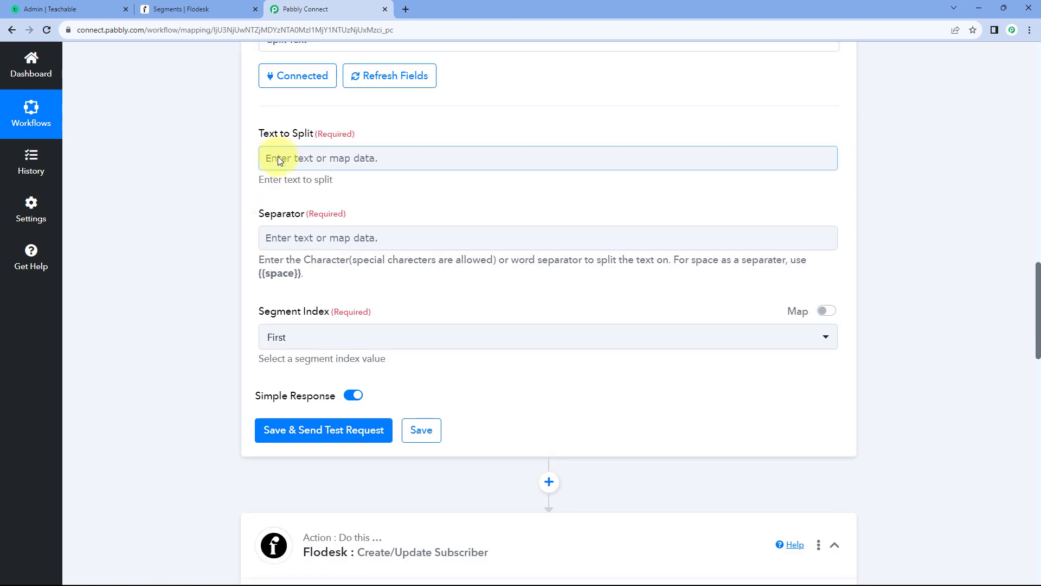
click(285, 157)
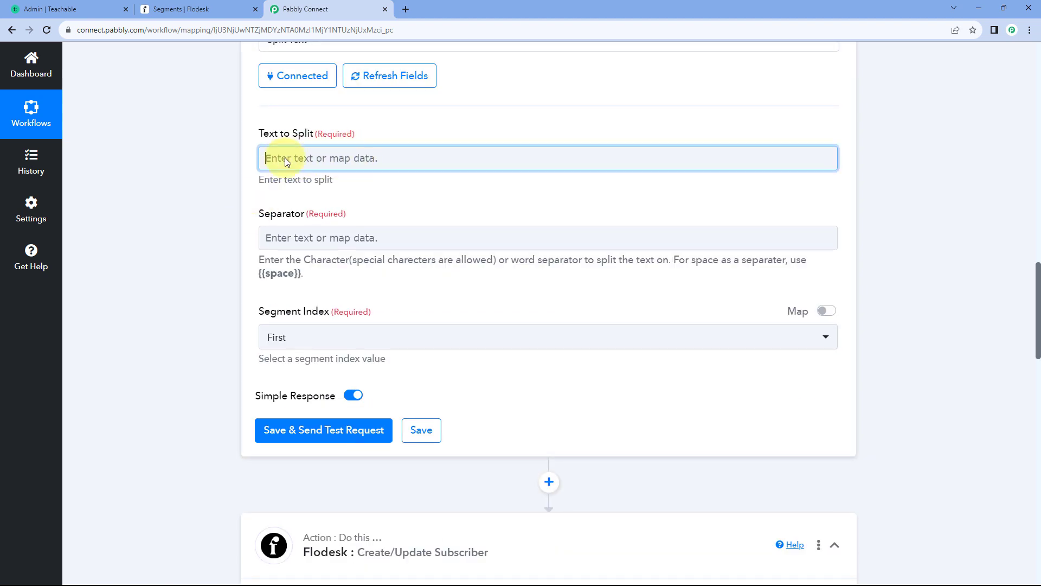
click(425, 265)
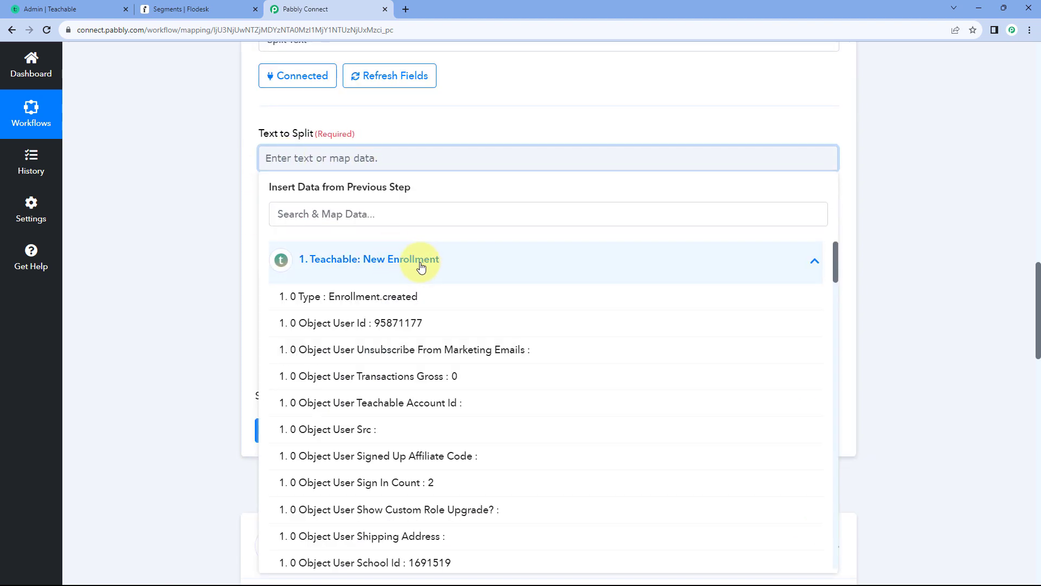
scroll(236, 265, down, 2)
scroll(429, 250, down, 7)
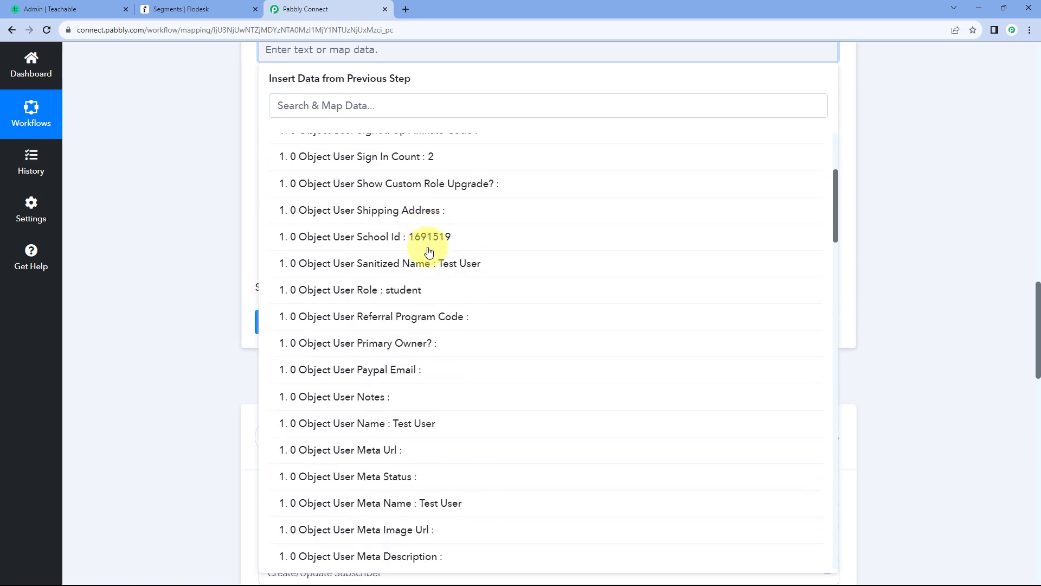
click(378, 263)
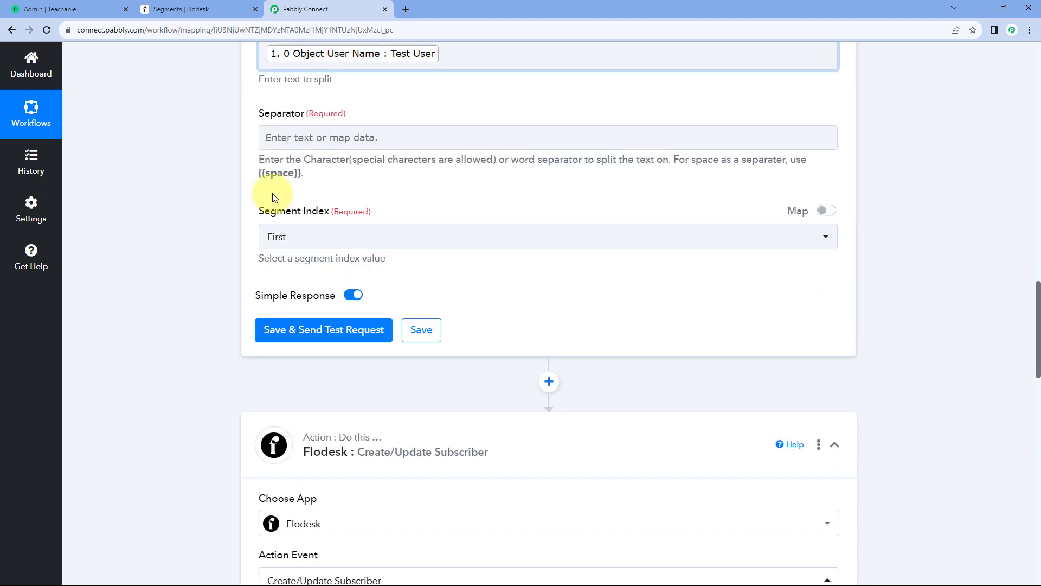
click(231, 170)
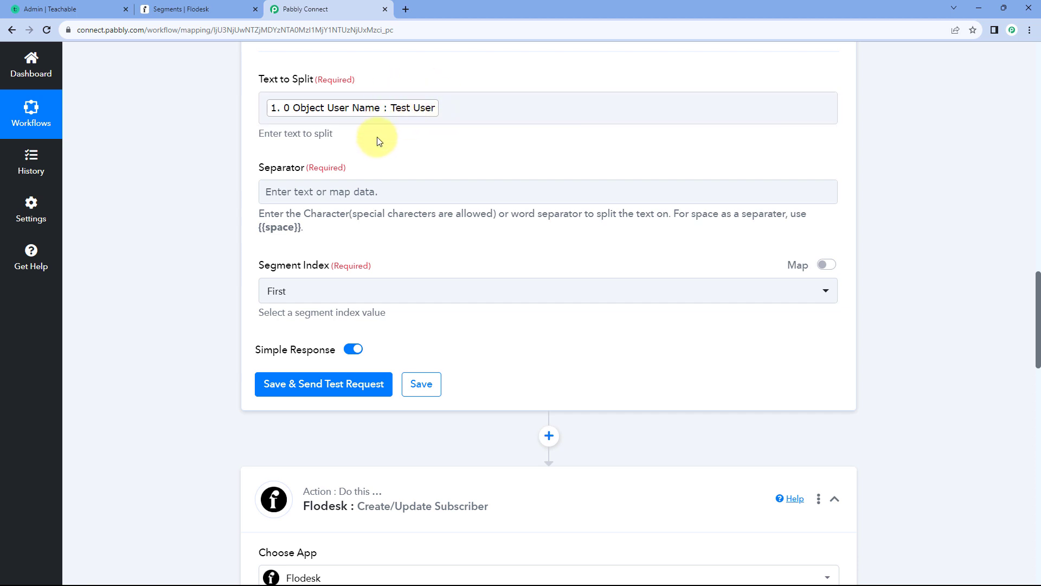
- Copy the {{space}} placeholder into Separator and open the Segment Index choices
drag(287, 225, 301, 224)
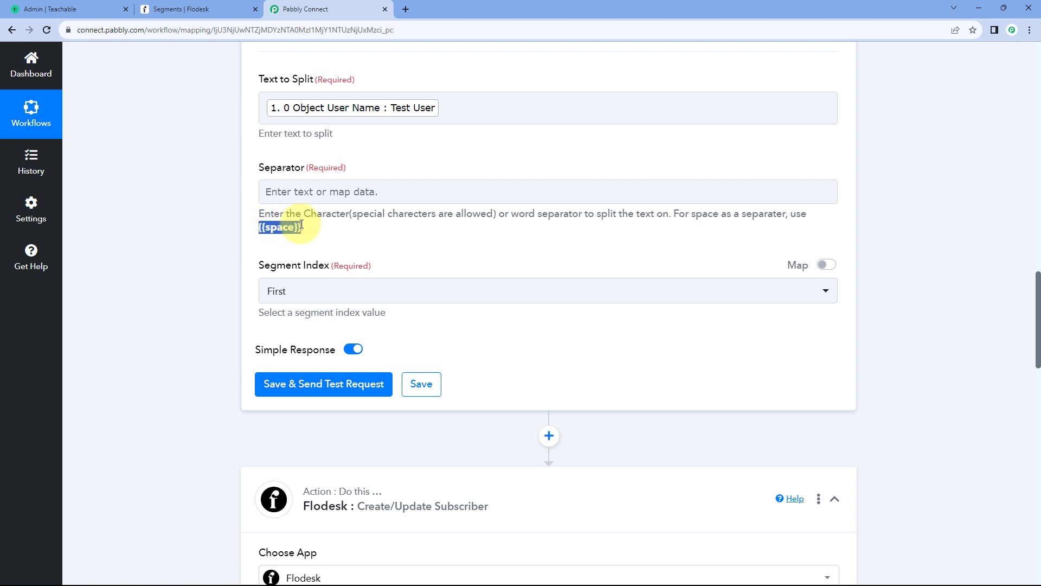
right_click(286, 233)
click(306, 244)
click(298, 193)
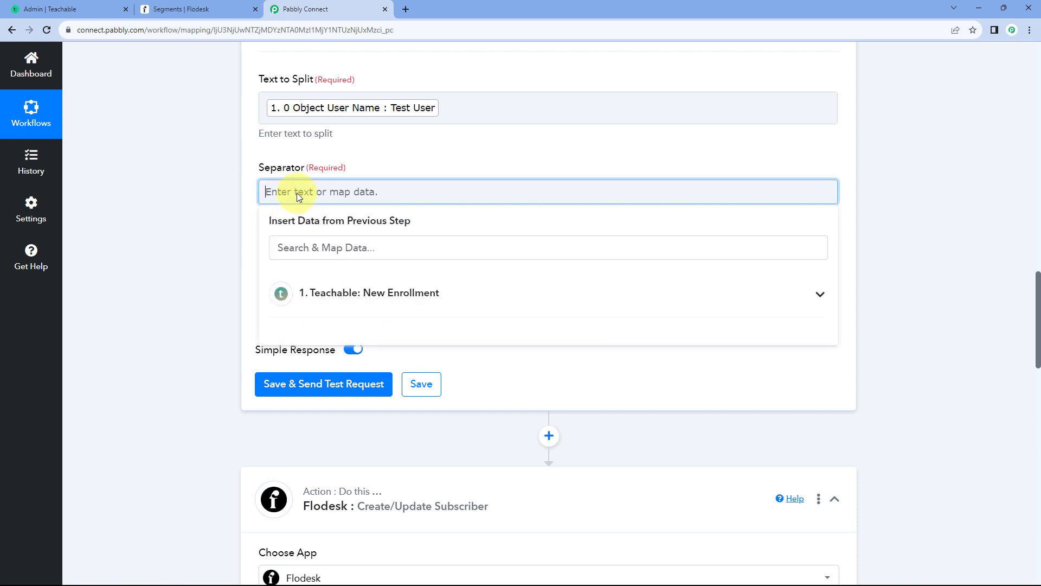
right_click(297, 193)
click(337, 281)
click(359, 158)
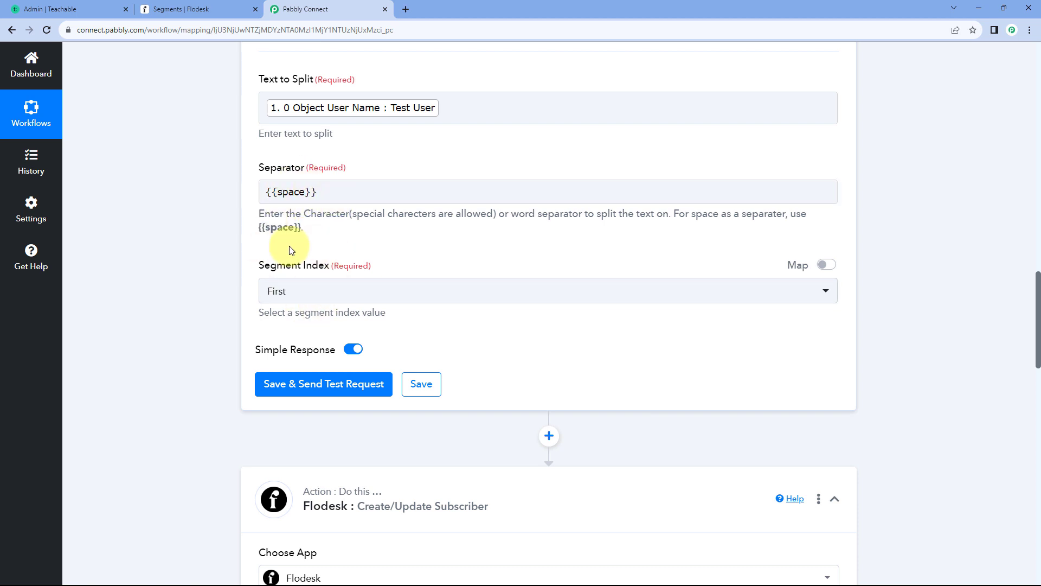
click(407, 288)
scroll(277, 409, down, 1)
- Set Segment Index to All, test the step, and check Result 0 'Test' and Result 1 'User'
click(299, 407)
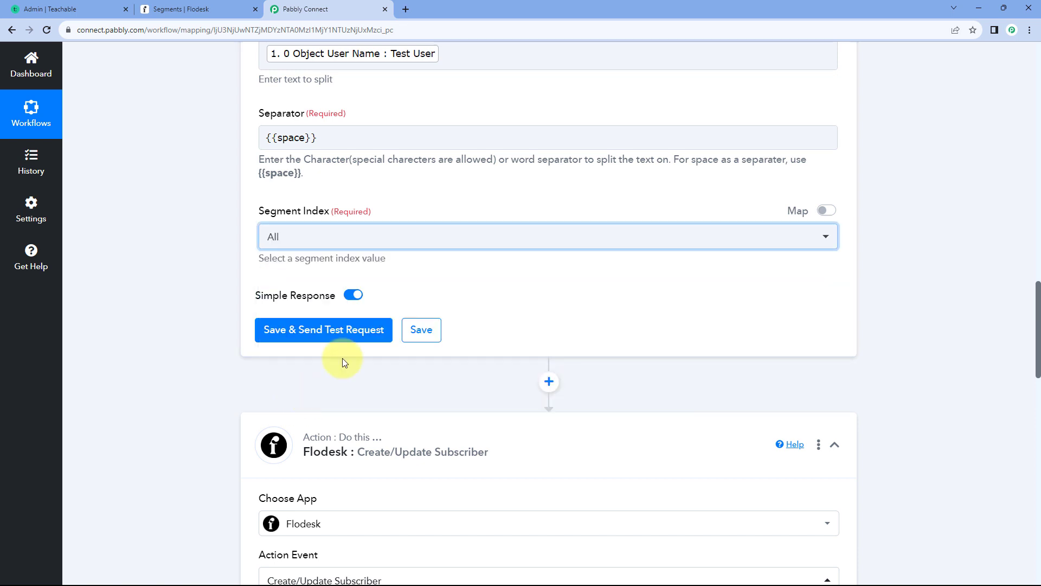
click(334, 331)
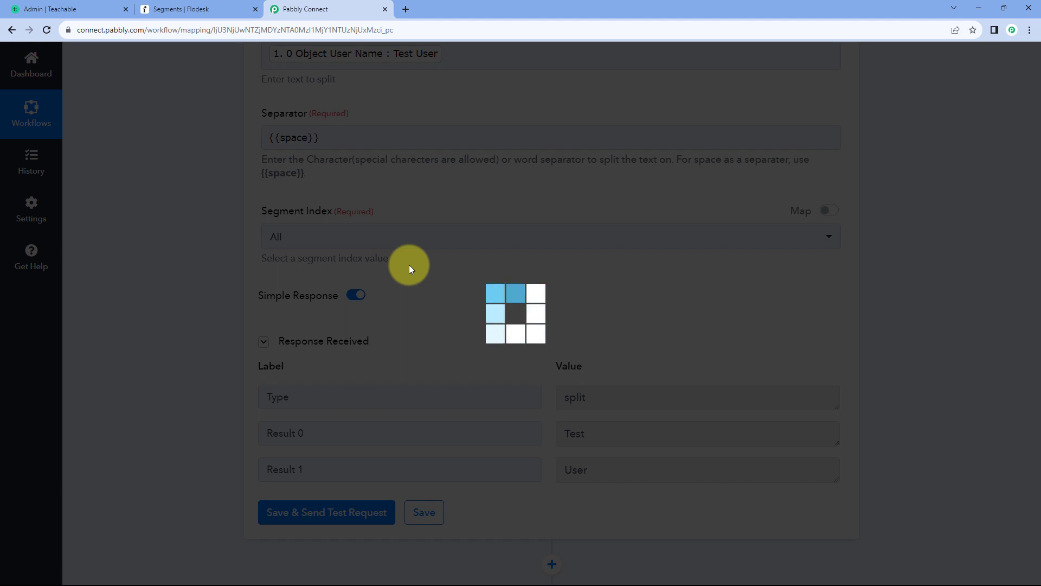
scroll(411, 269, down, 2)
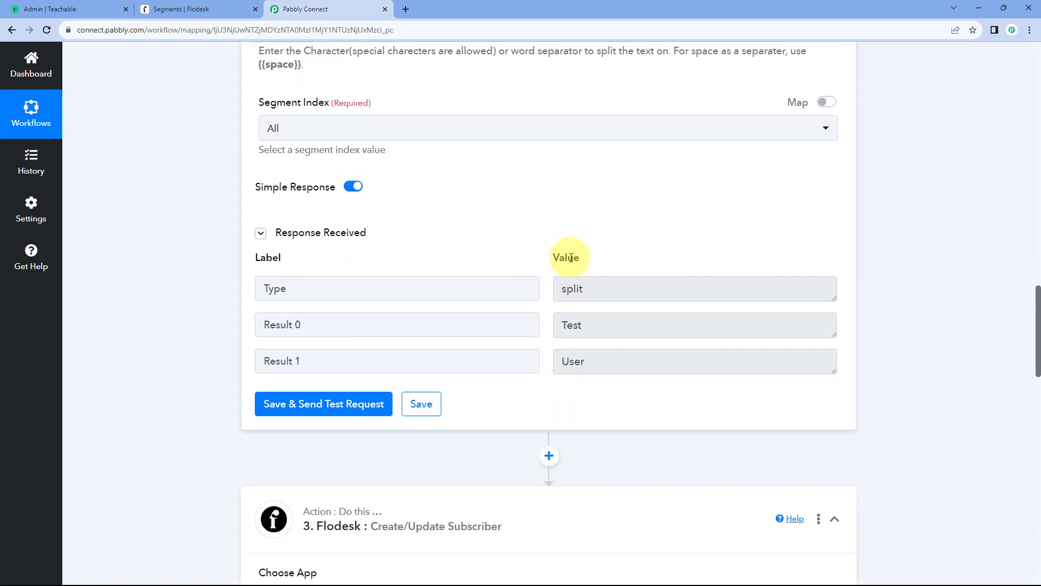
scroll(564, 235, up, 5)
scroll(469, 210, down, 5)
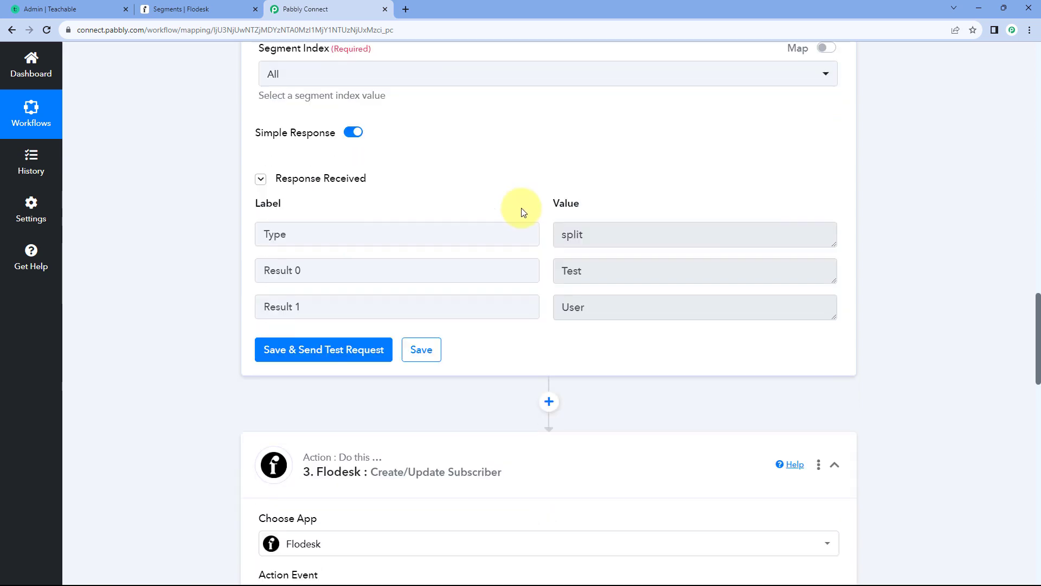
drag(619, 271, 558, 279)
drag(598, 307, 549, 294)
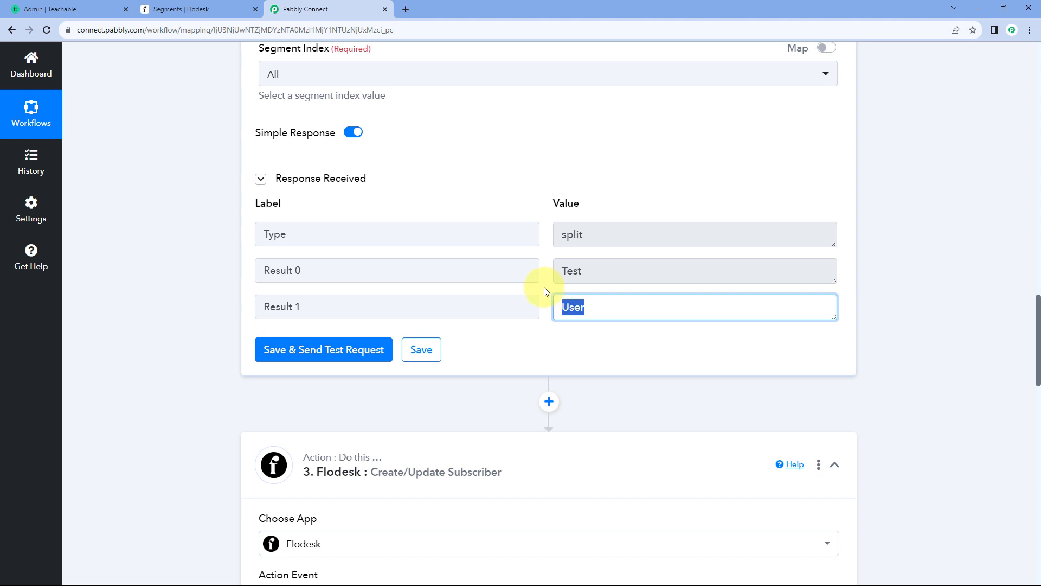
click(544, 287)
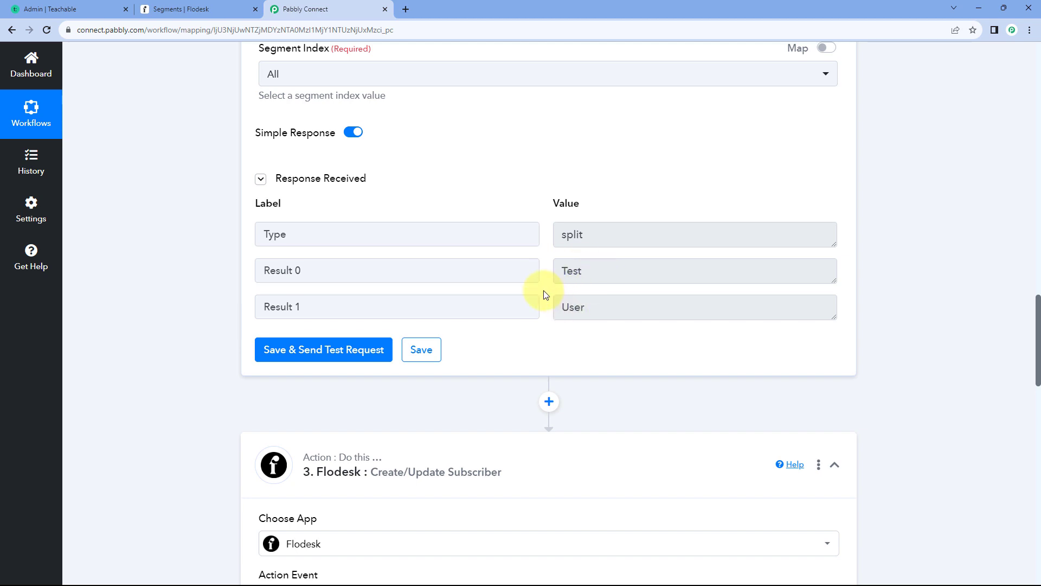
scroll(546, 295, down, 8)
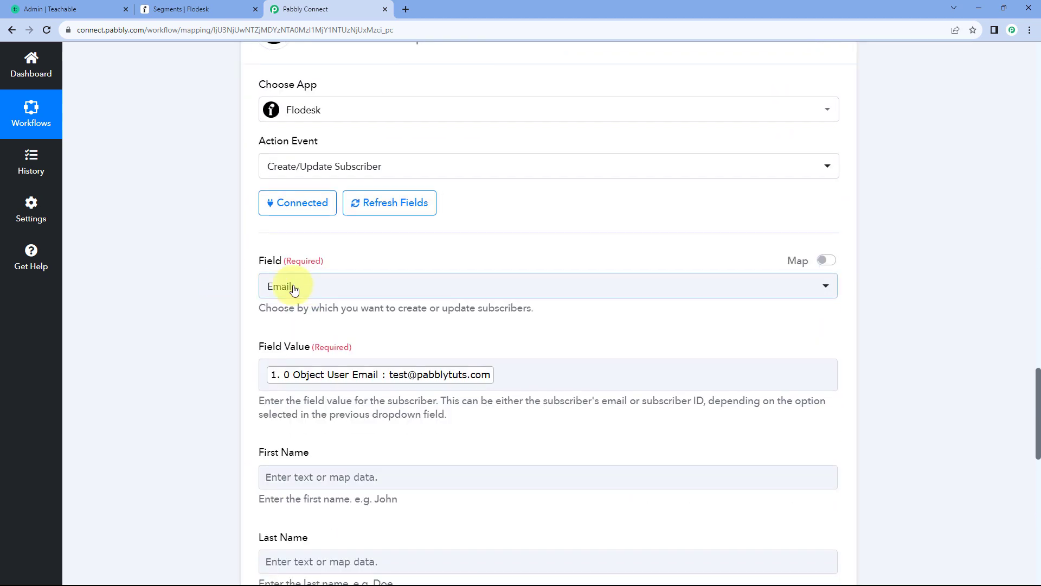
- Refresh the fields of the Flodesk Create/Update Subscriber step
scroll(399, 252, up, 1)
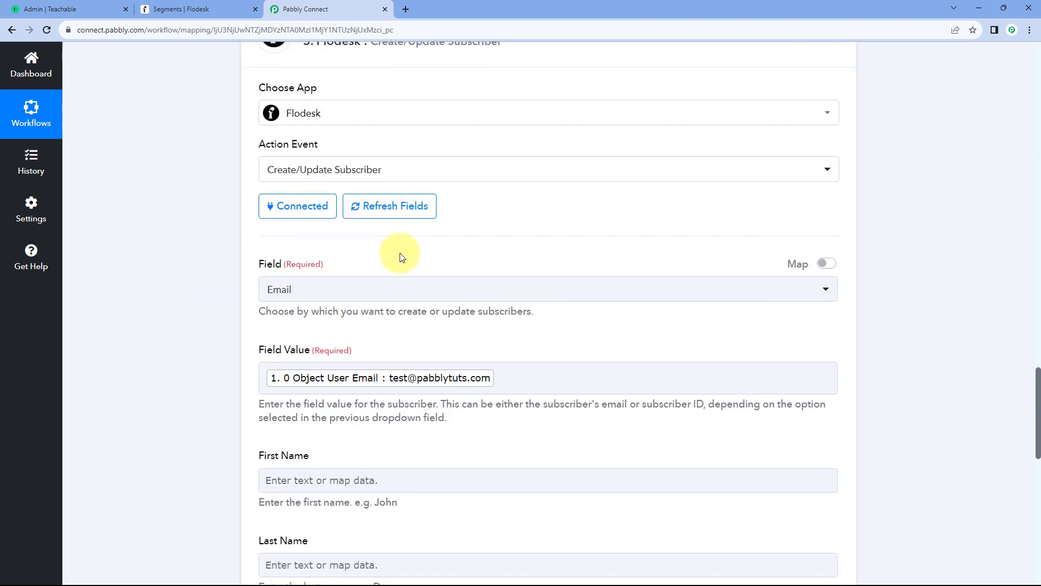
scroll(400, 253, up, 1)
scroll(407, 139, up, 4)
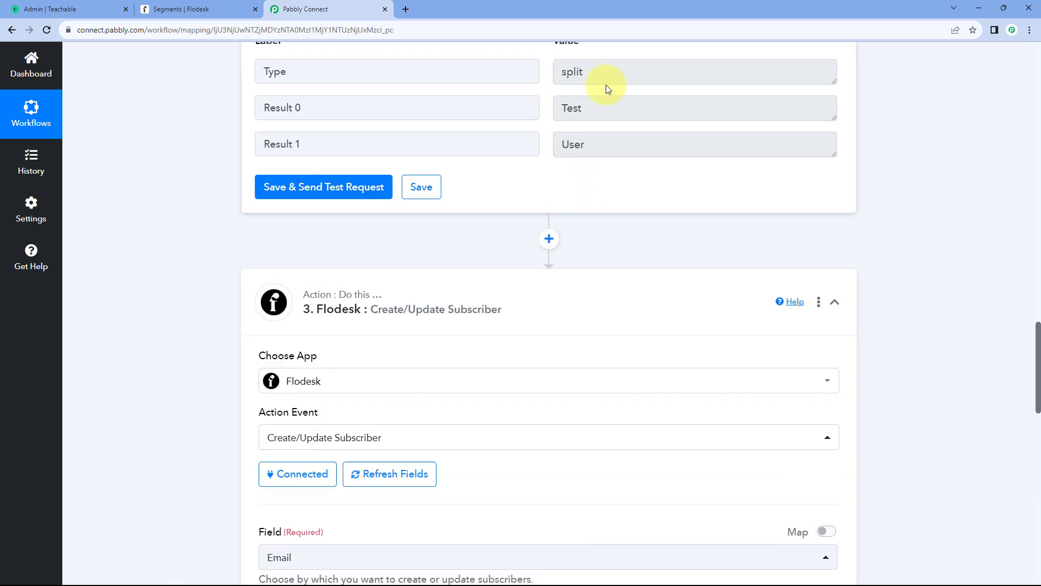
scroll(423, 196, down, 2)
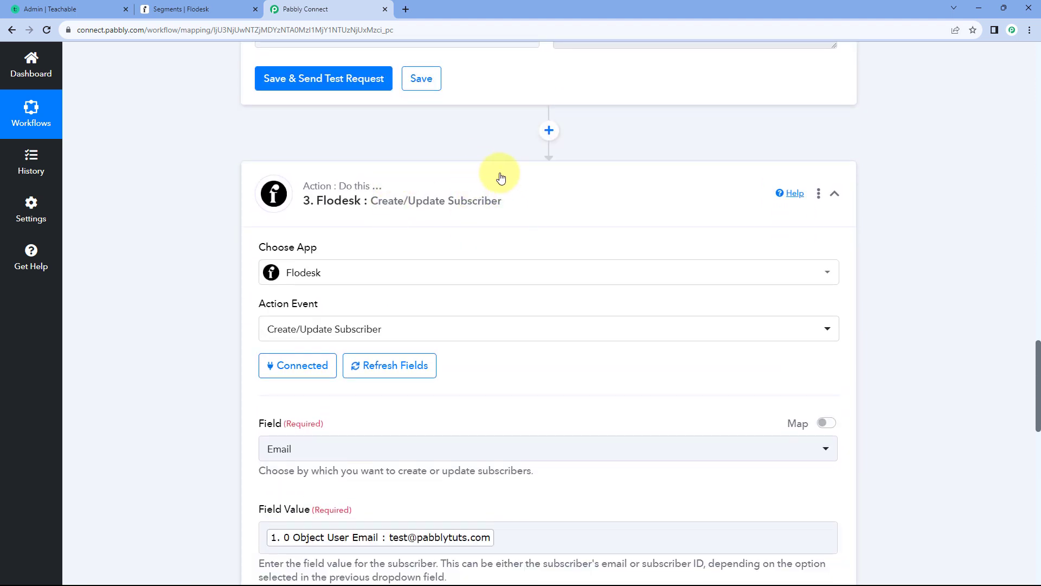
scroll(501, 178, down, 1)
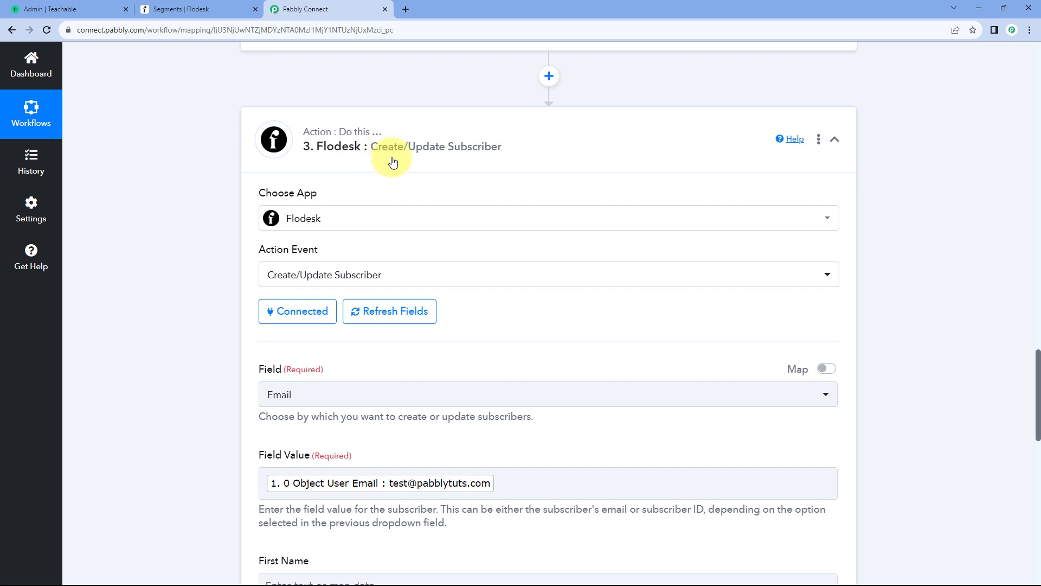
scroll(482, 174, down, 2)
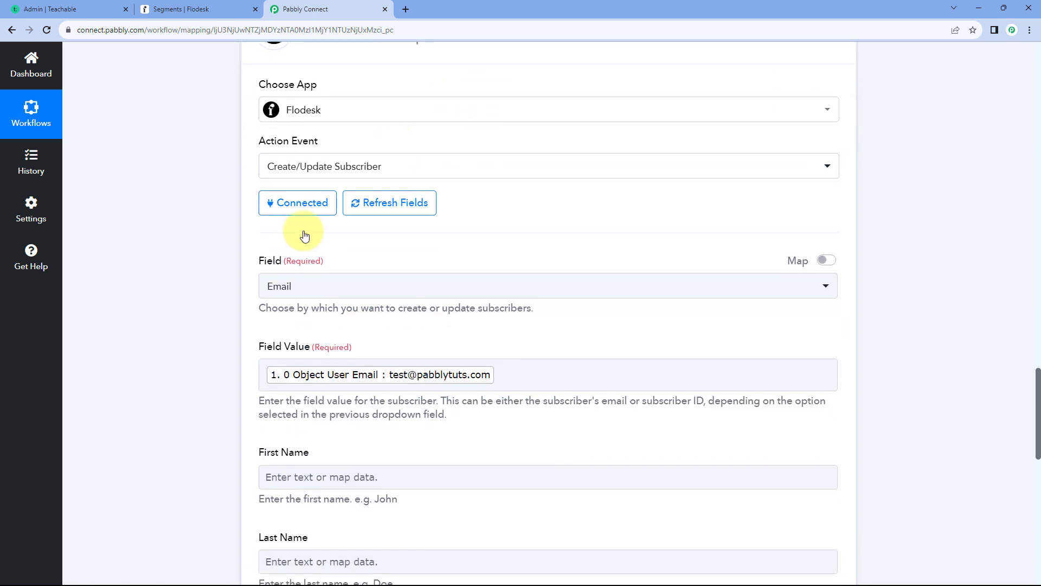
click(388, 213)
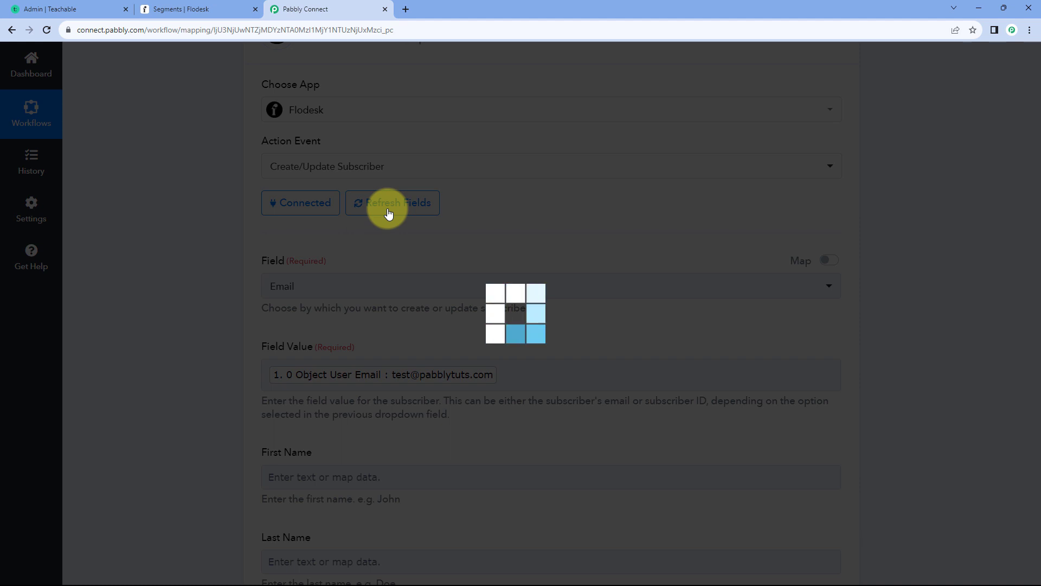
- Map Split Text Result 0 (Test) into the First Name field
scroll(385, 216, down, 2)
scroll(382, 214, down, 3)
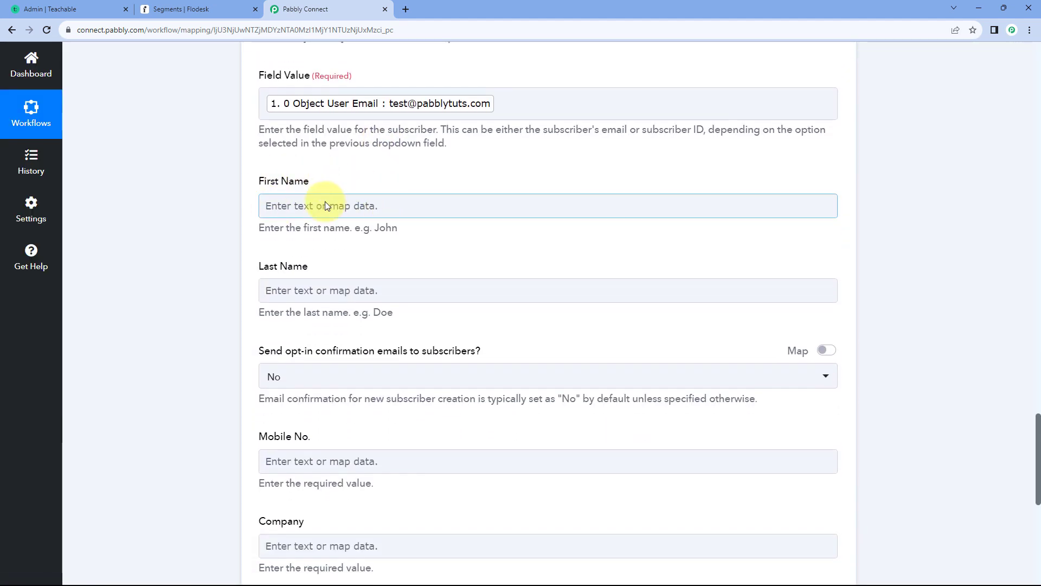
click(322, 204)
scroll(255, 239, down, 1)
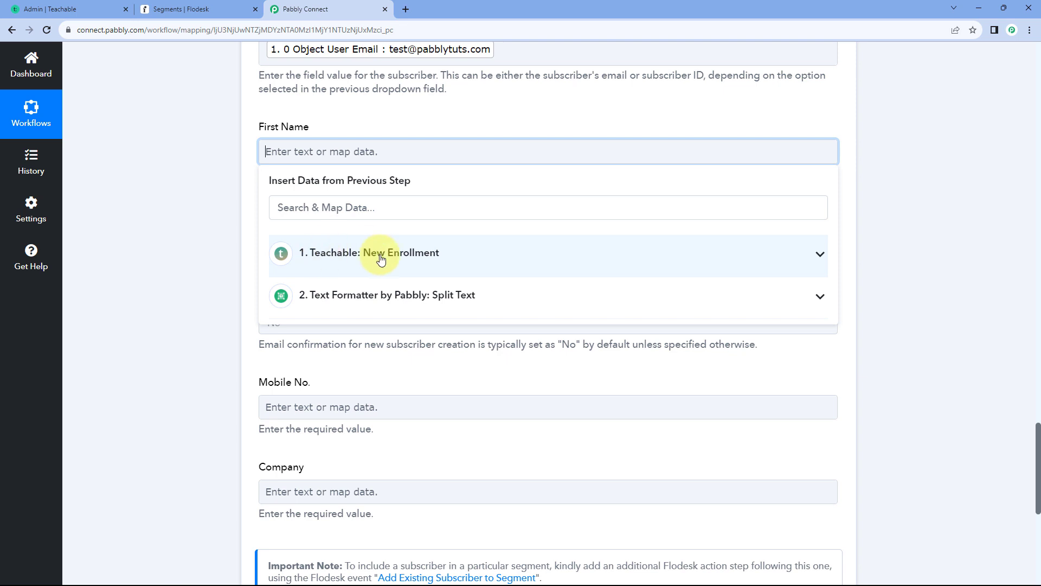
click(454, 302)
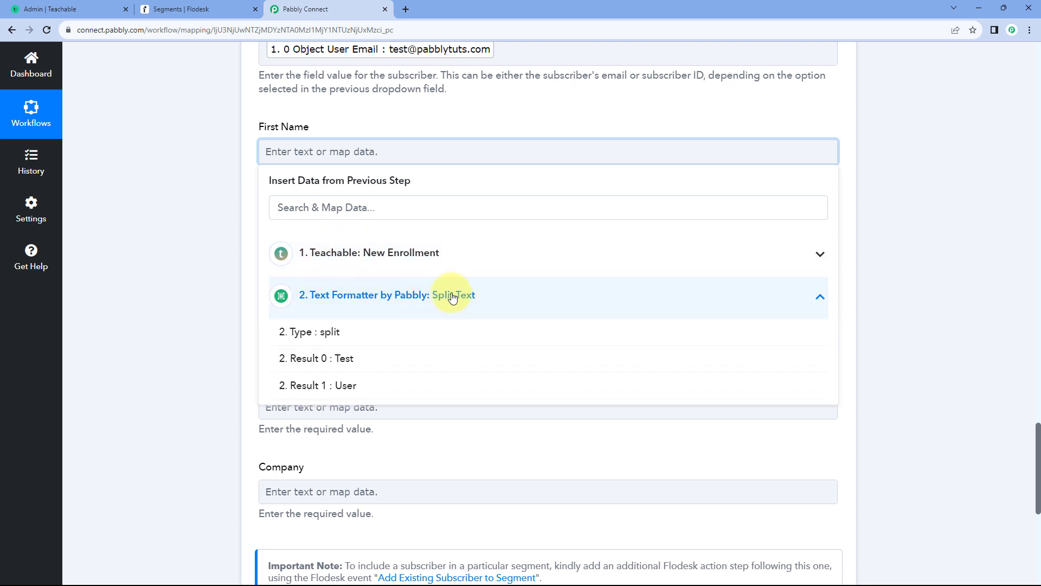
click(337, 358)
click(237, 200)
- Map Result 1 (User) into Last Name and keep opt-in confirmation emails at No
scroll(236, 200, down, 1)
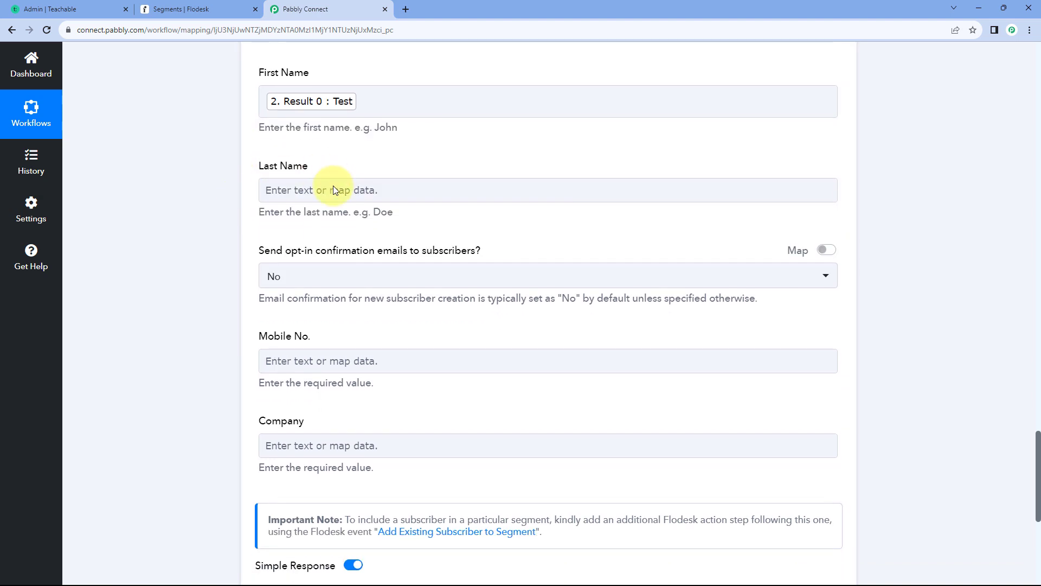
click(333, 187)
scroll(276, 190, down, 2)
click(342, 226)
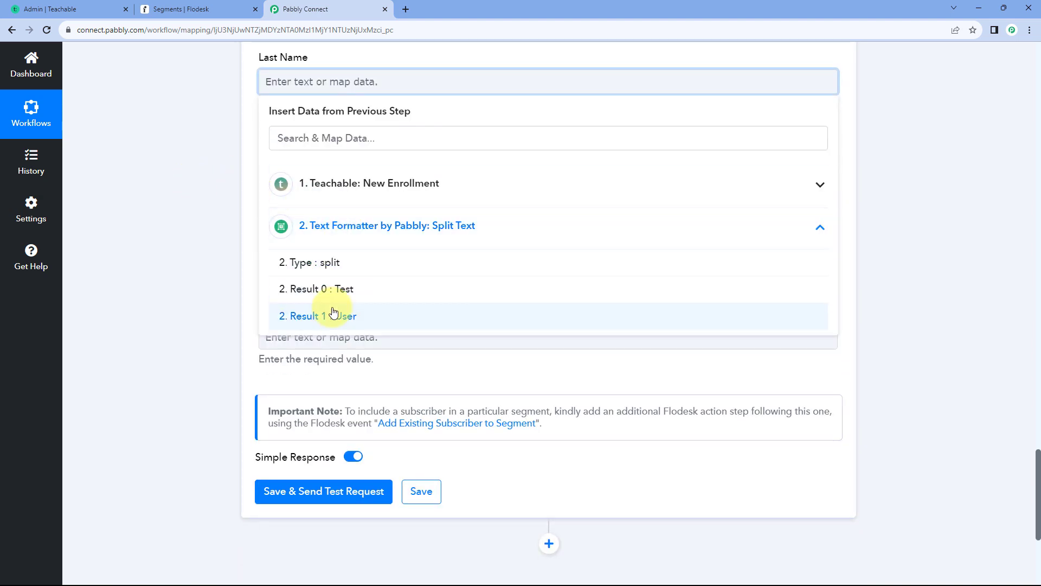
click(337, 311)
click(230, 158)
scroll(232, 159, up, 1)
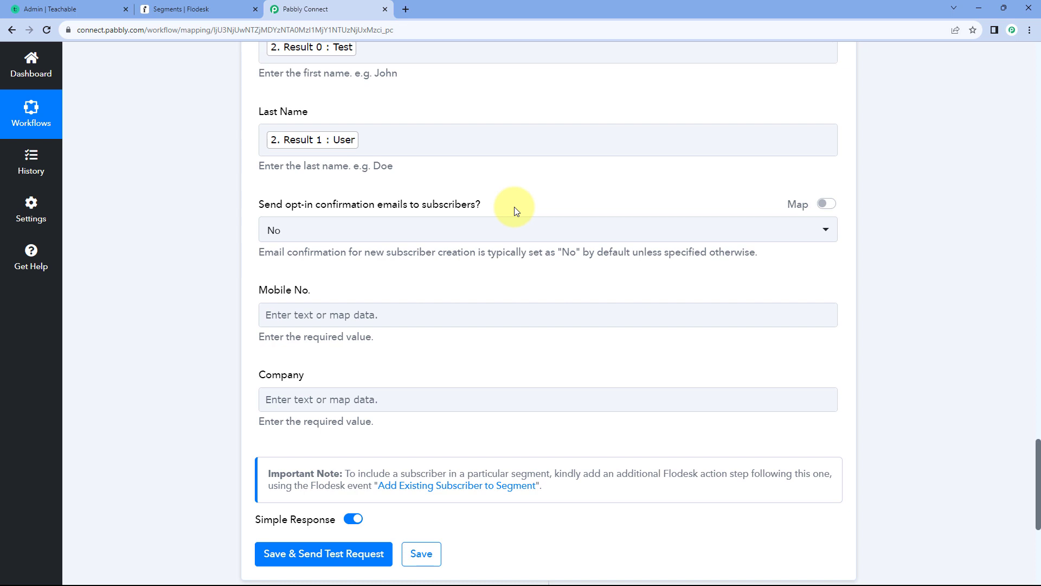
click(372, 229)
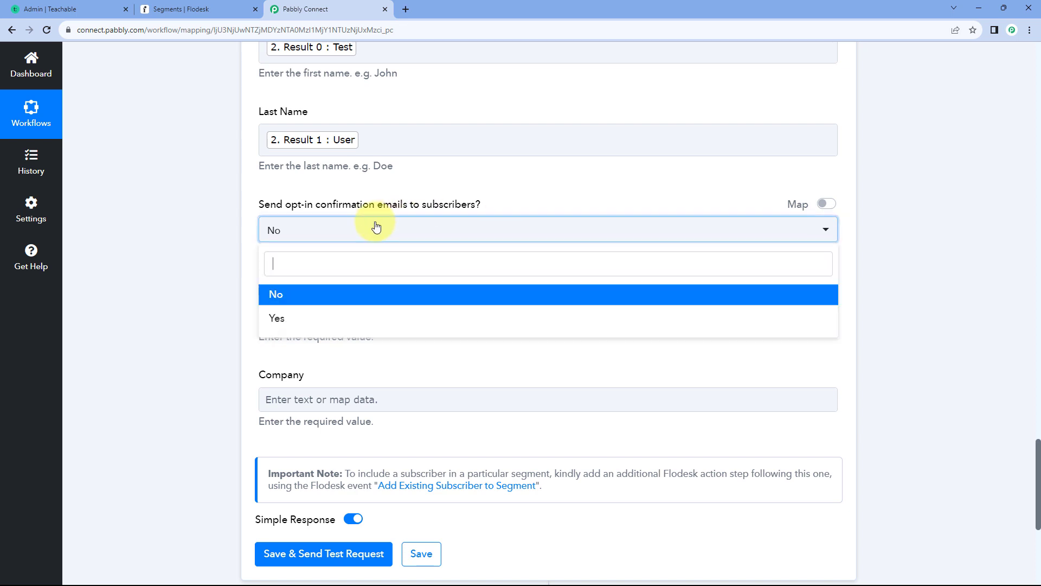
click(208, 211)
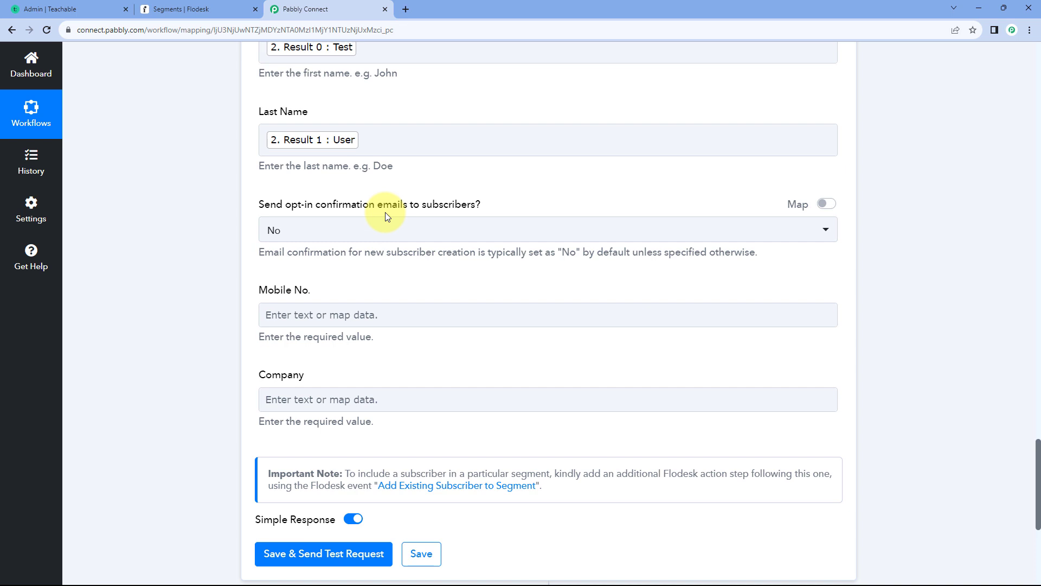
click(203, 9)
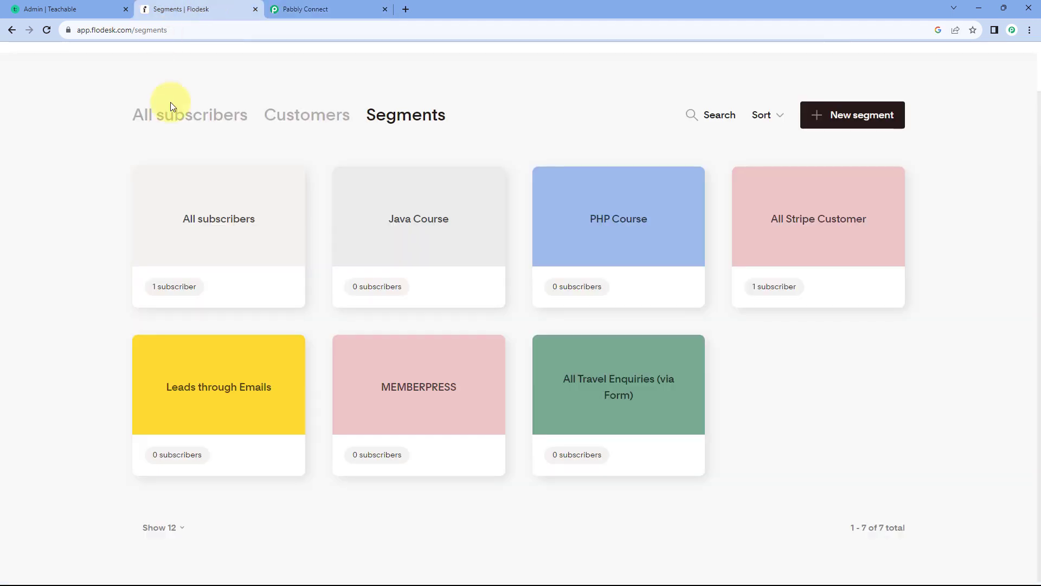
scroll(927, 93, up, 1)
click(999, 80)
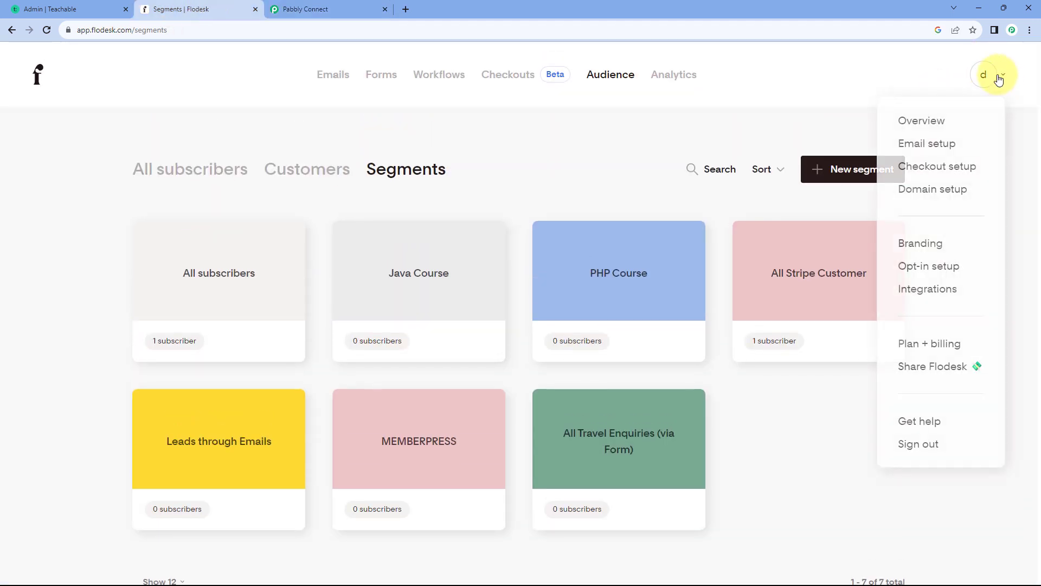
click(926, 269)
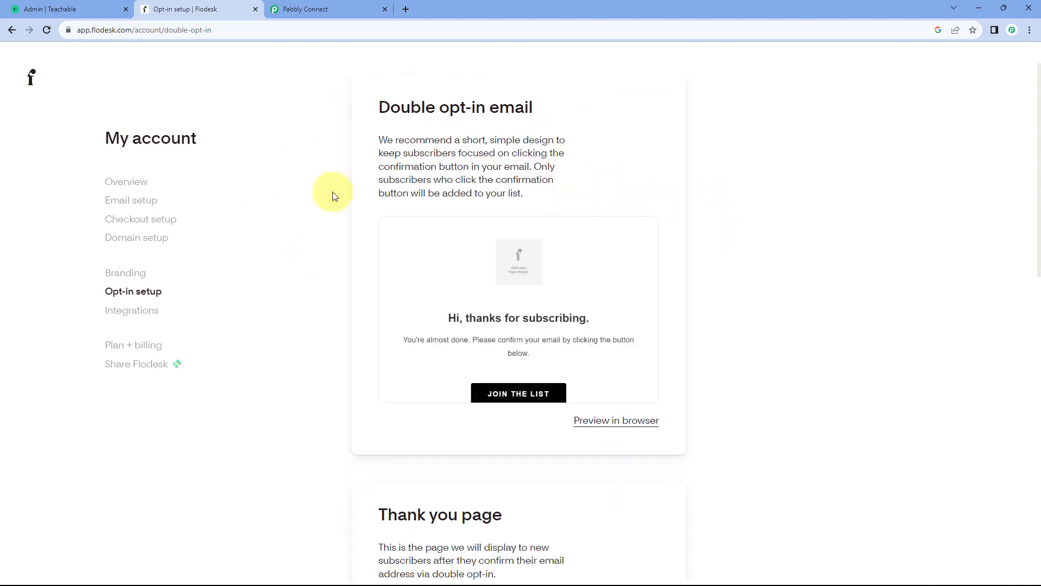
scroll(431, 179, down, 4)
scroll(416, 195, down, 4)
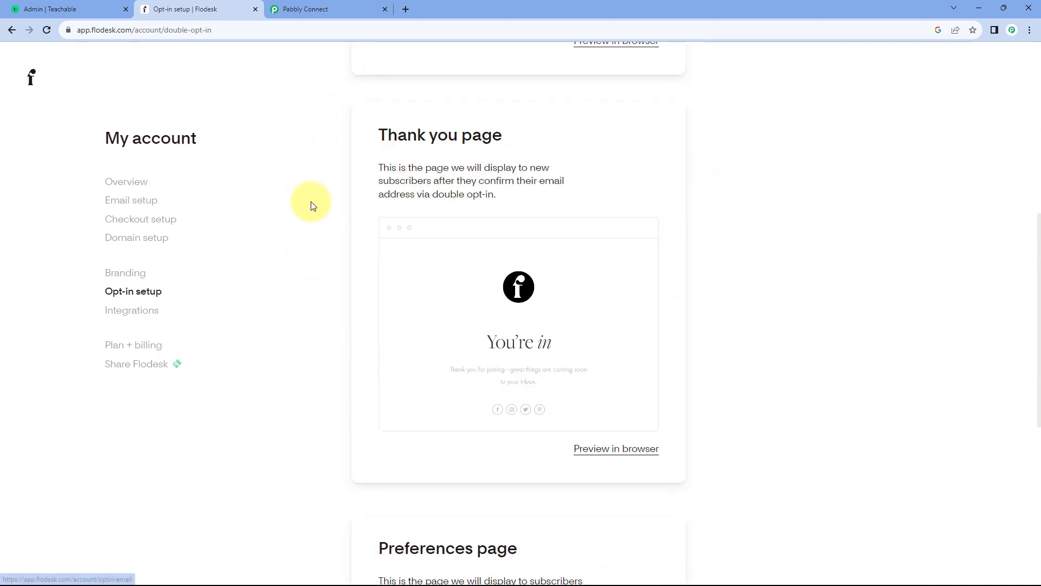
scroll(500, 203, down, 4)
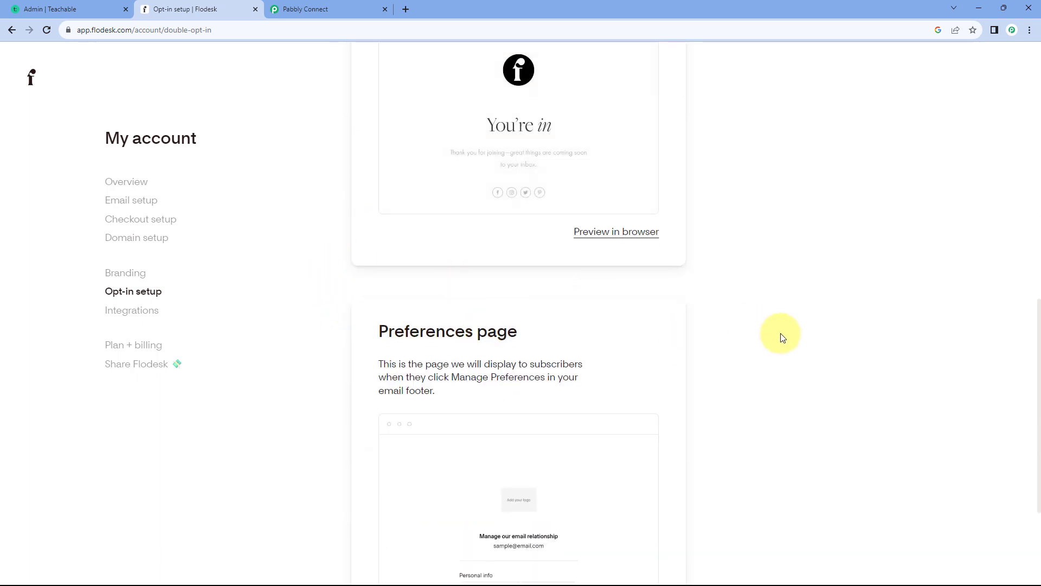
scroll(748, 307, up, 9)
scroll(749, 307, up, 2)
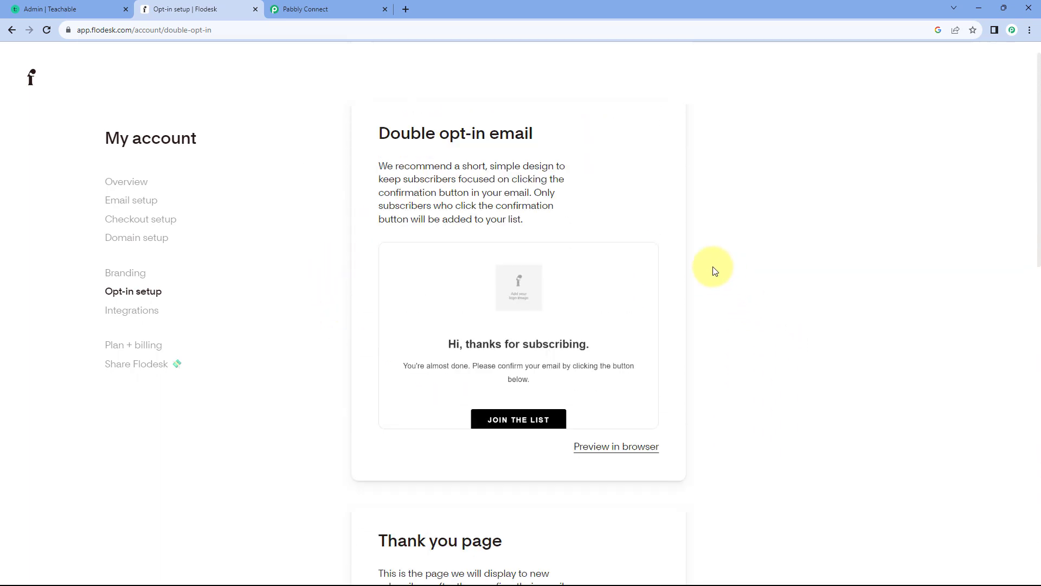
click(327, 8)
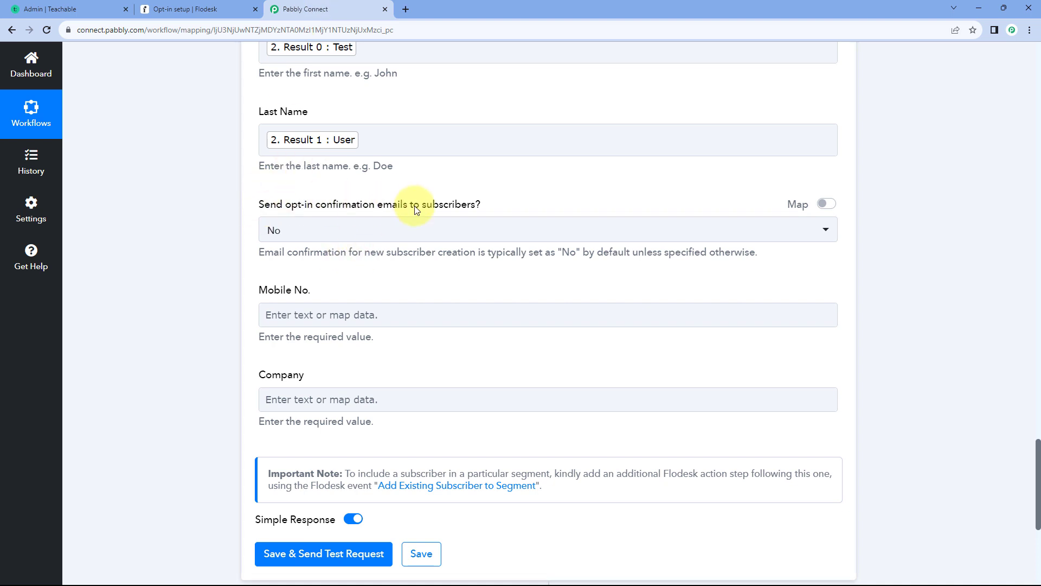
click(200, 9)
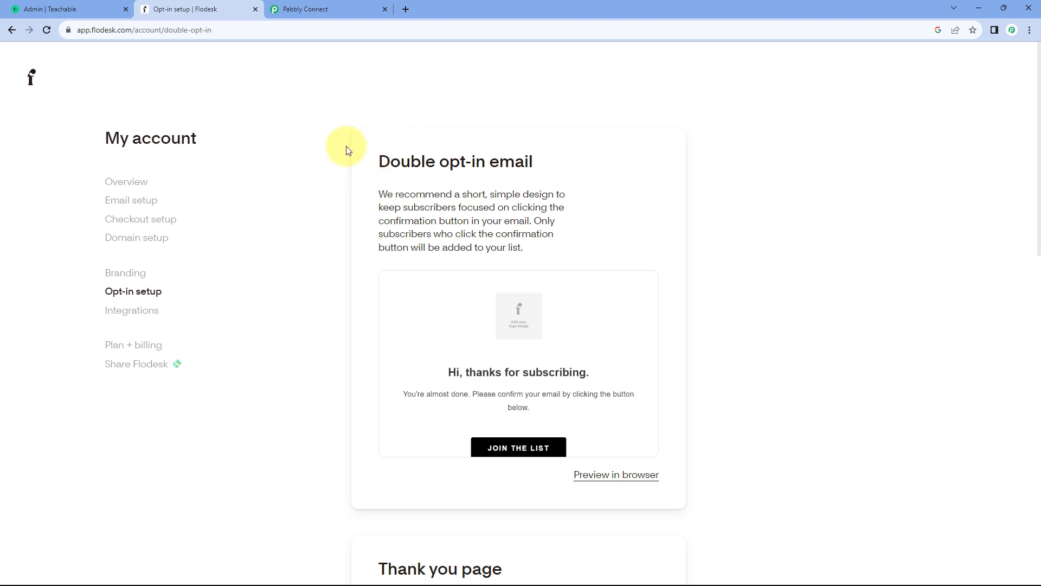
click(341, 8)
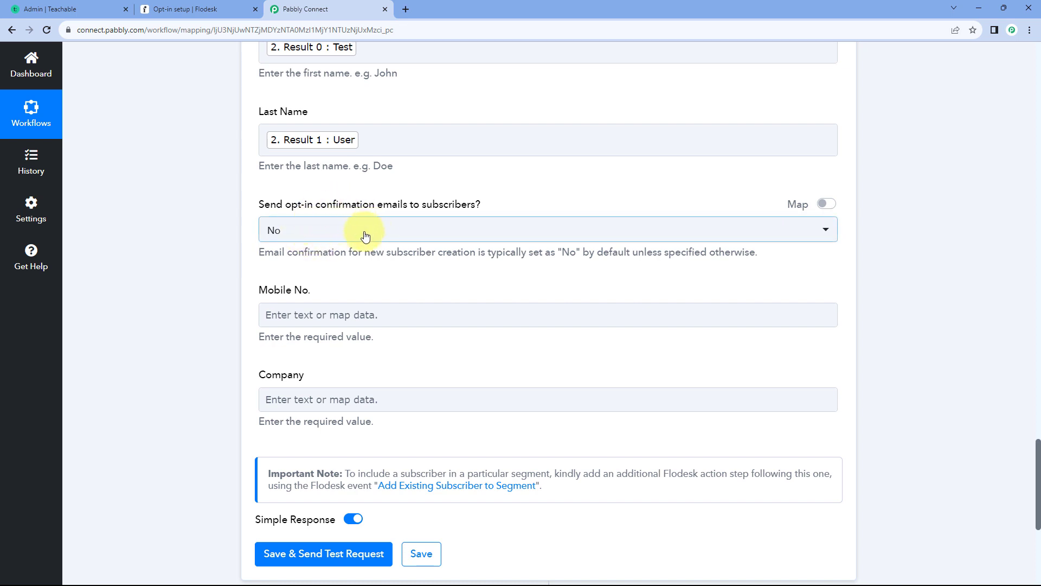
click(198, 9)
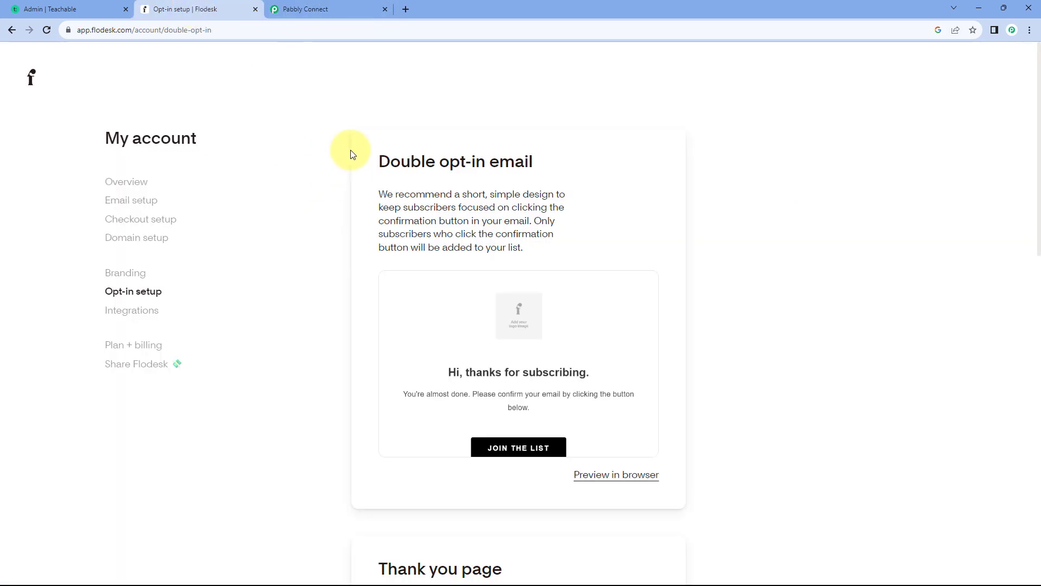
click(343, 4)
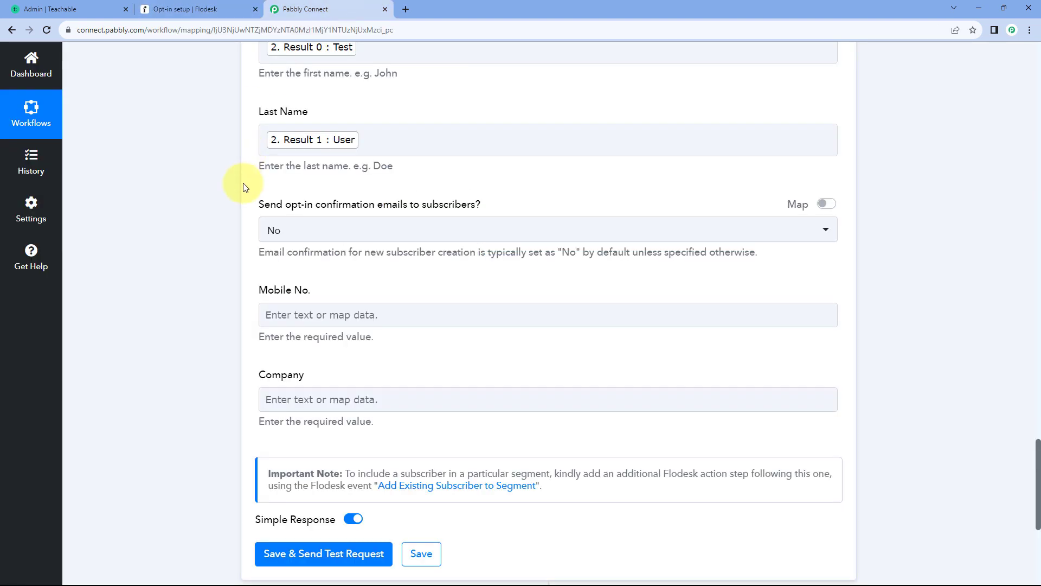
- Test the Flodesk subscriber step and review the active Test User subscriber response
scroll(319, 247, down, 1)
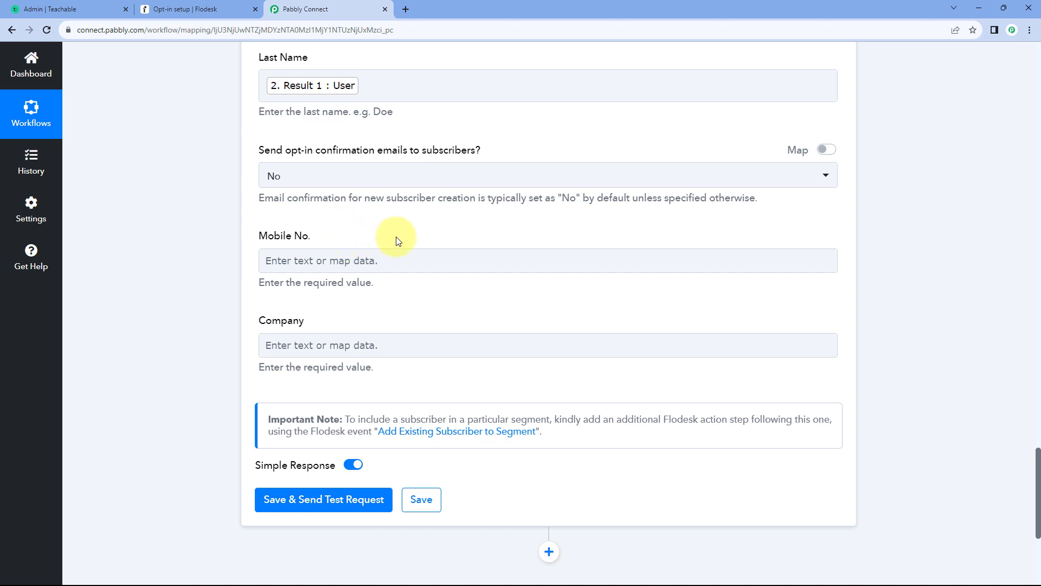
scroll(398, 241, down, 3)
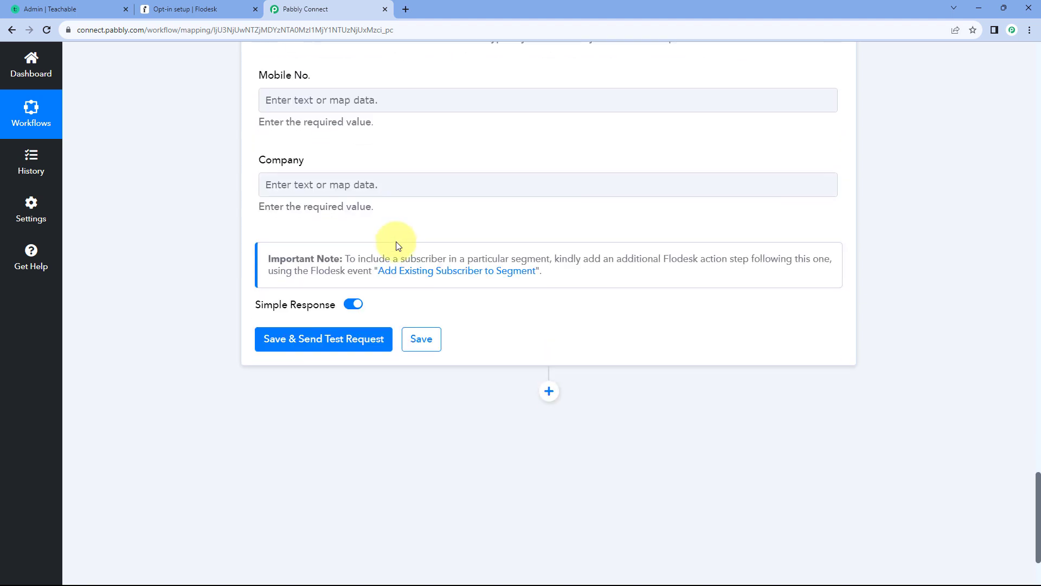
click(333, 342)
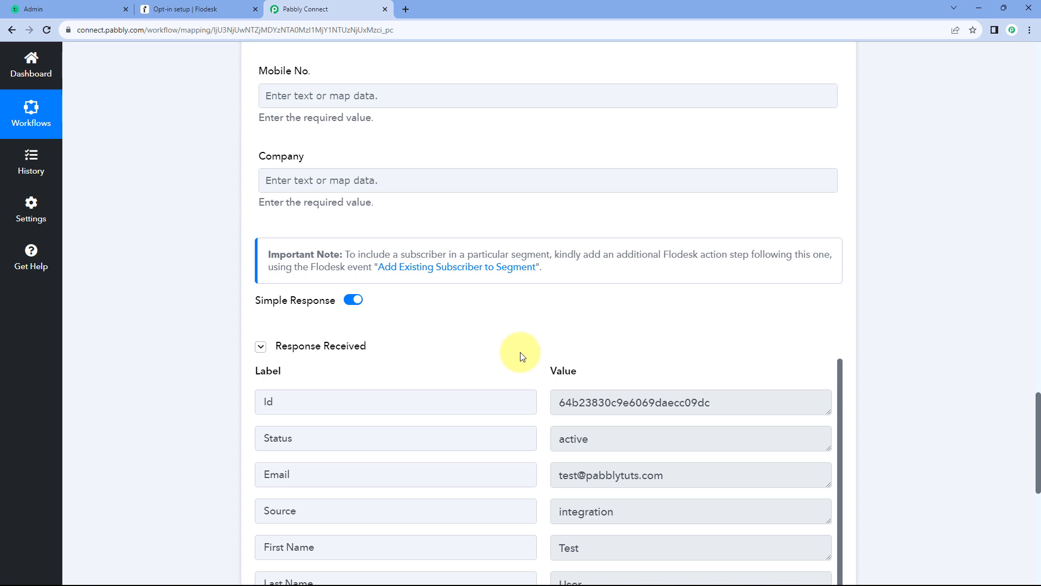
scroll(529, 356, up, 6)
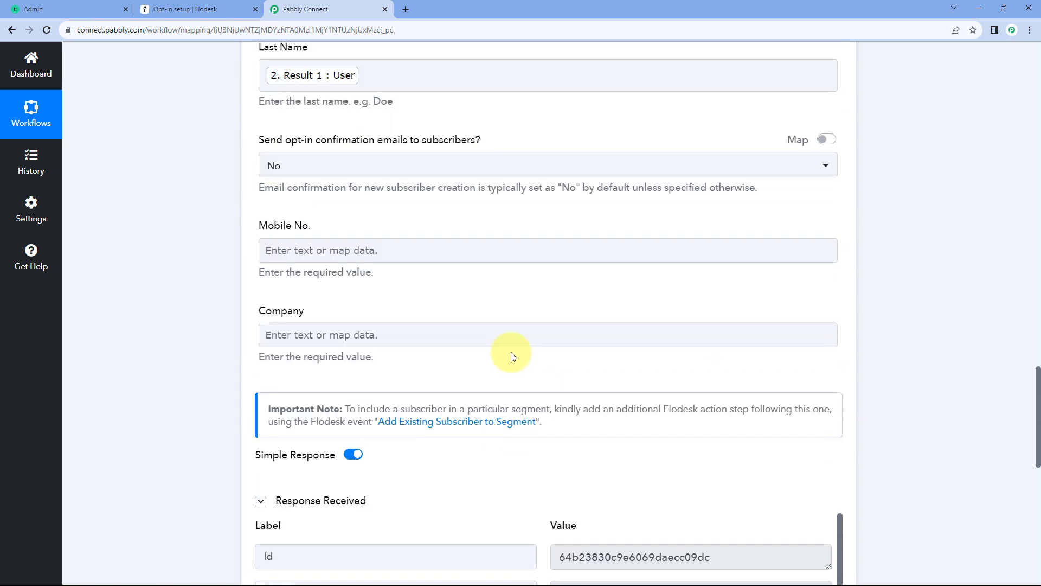
click(453, 336)
scroll(442, 326, up, 4)
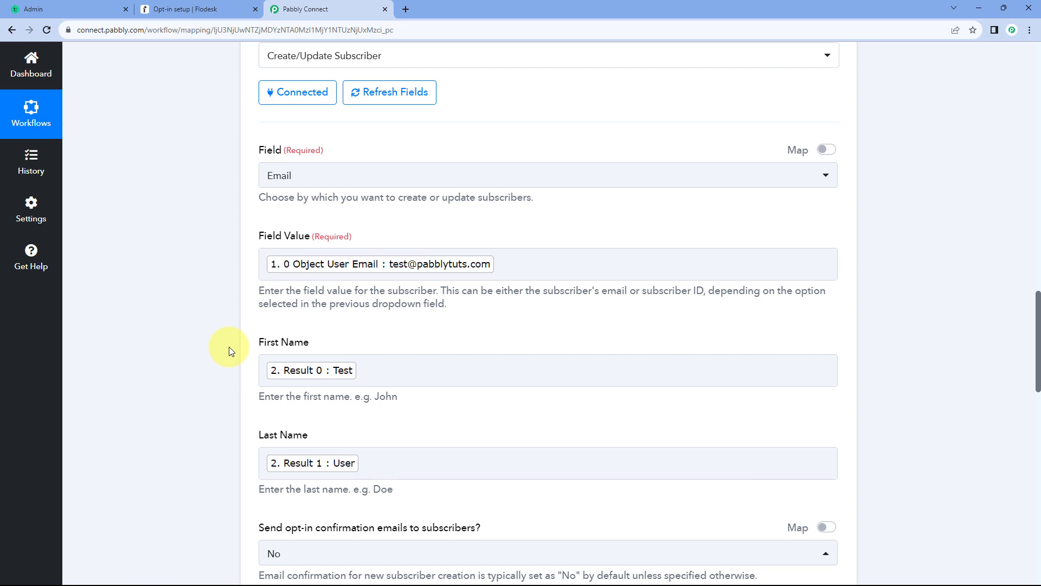
- Check Teachable students, confirm Test User is Active in Flodesk Audience, then return to Pabbly
click(108, 9)
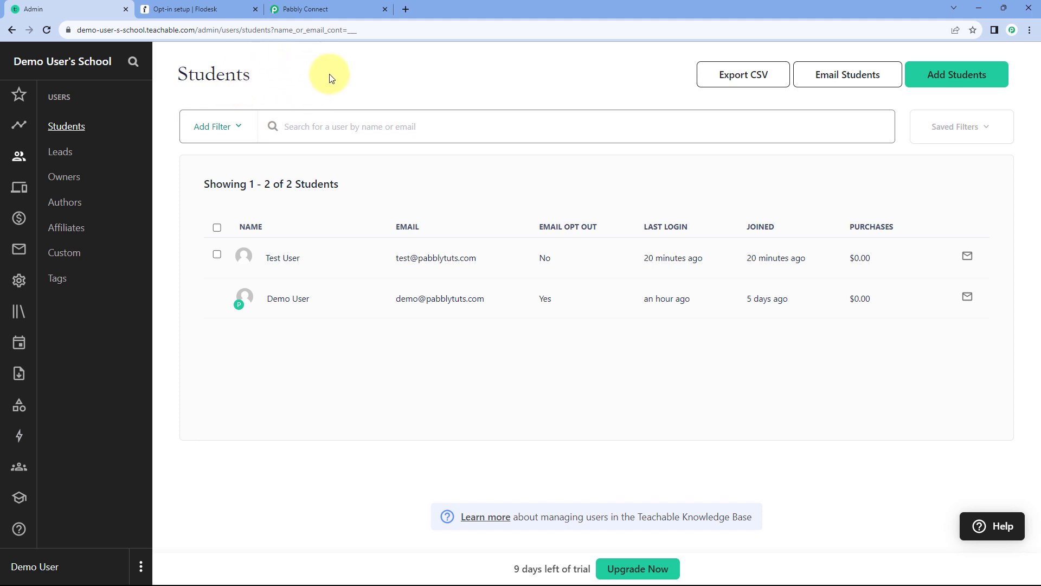
click(320, 4)
scroll(211, 204, up, 1)
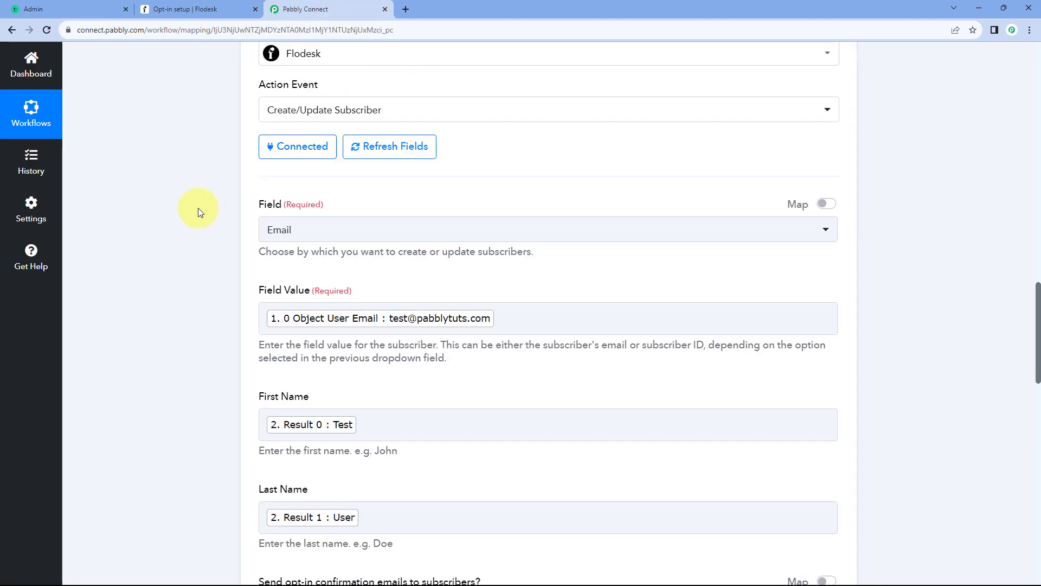
click(232, 10)
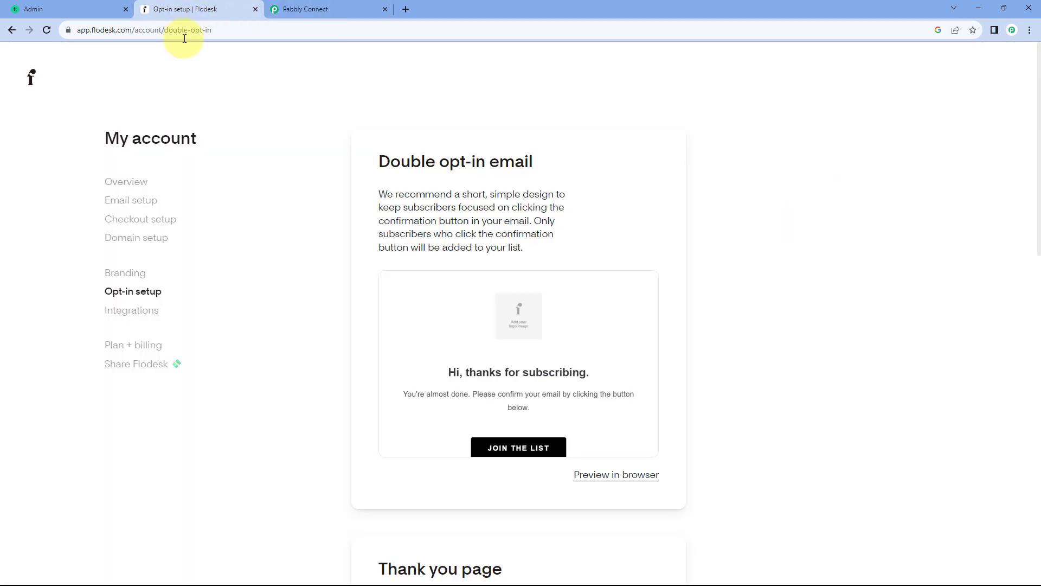
click(31, 79)
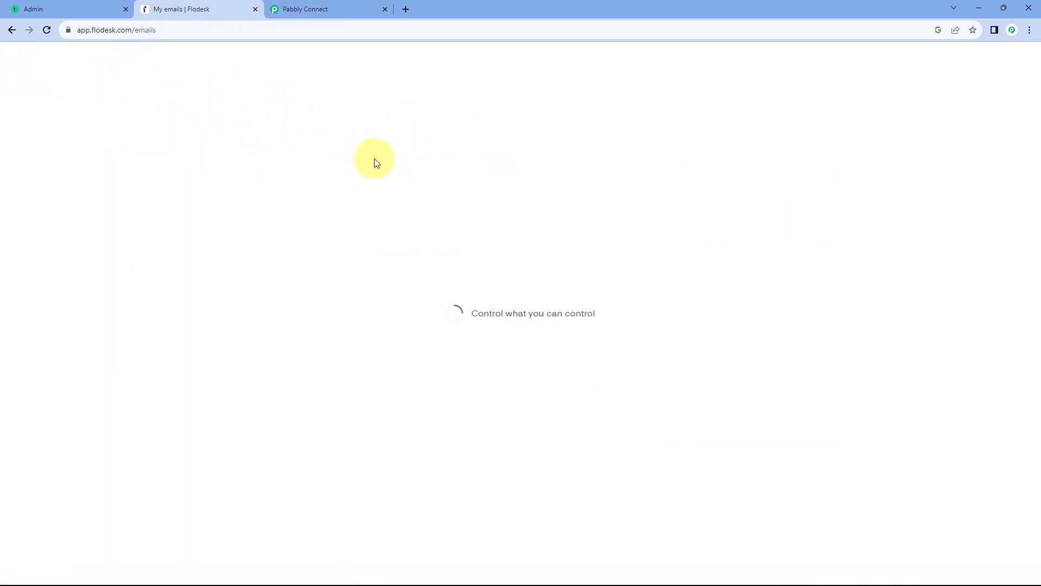
click(629, 77)
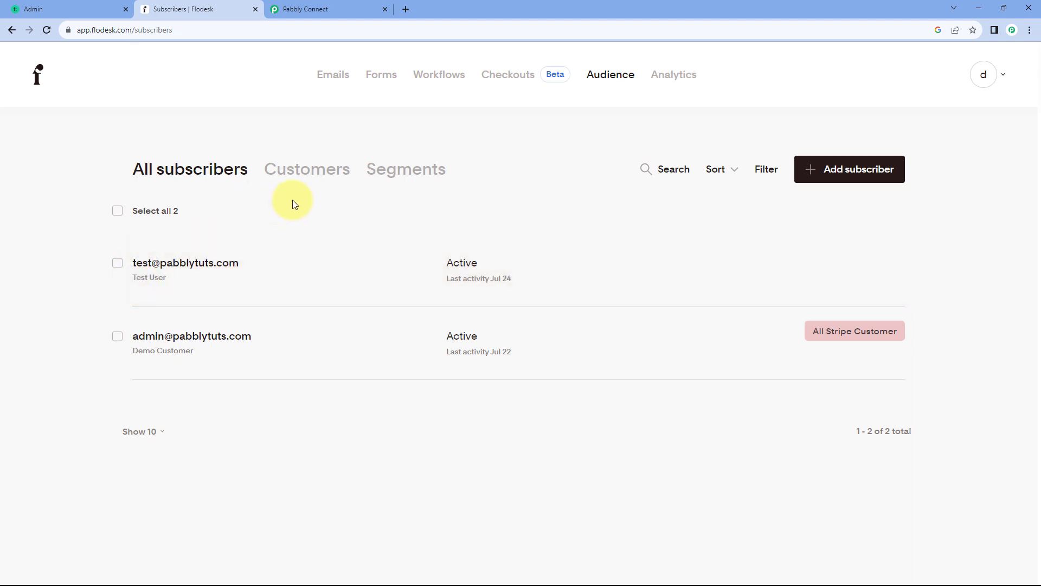
click(308, 16)
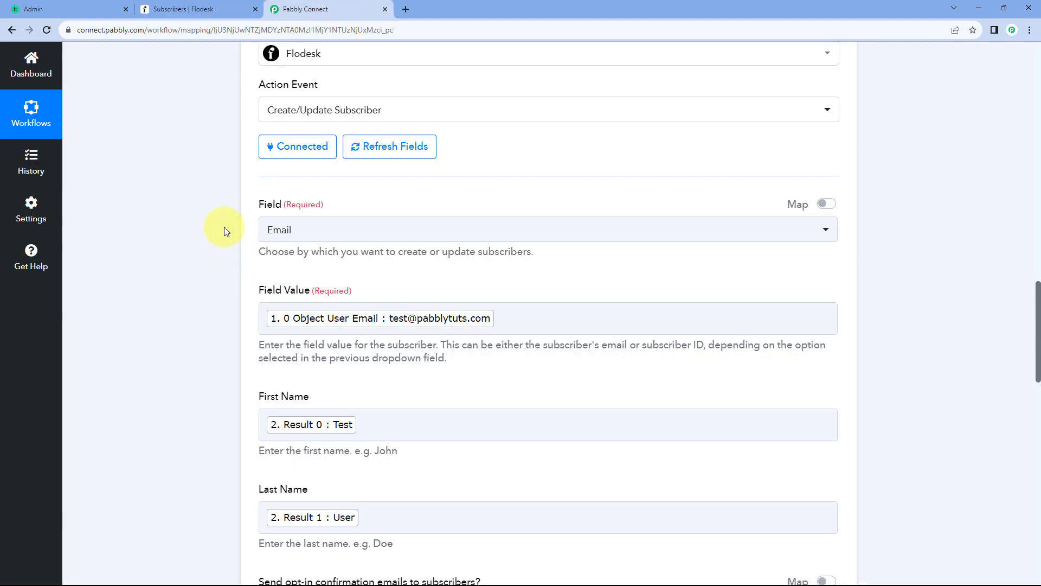
- Collapse the Flodesk Create/Update Subscriber step and switch to the Flodesk Subscribers tab
scroll(217, 234, up, 3)
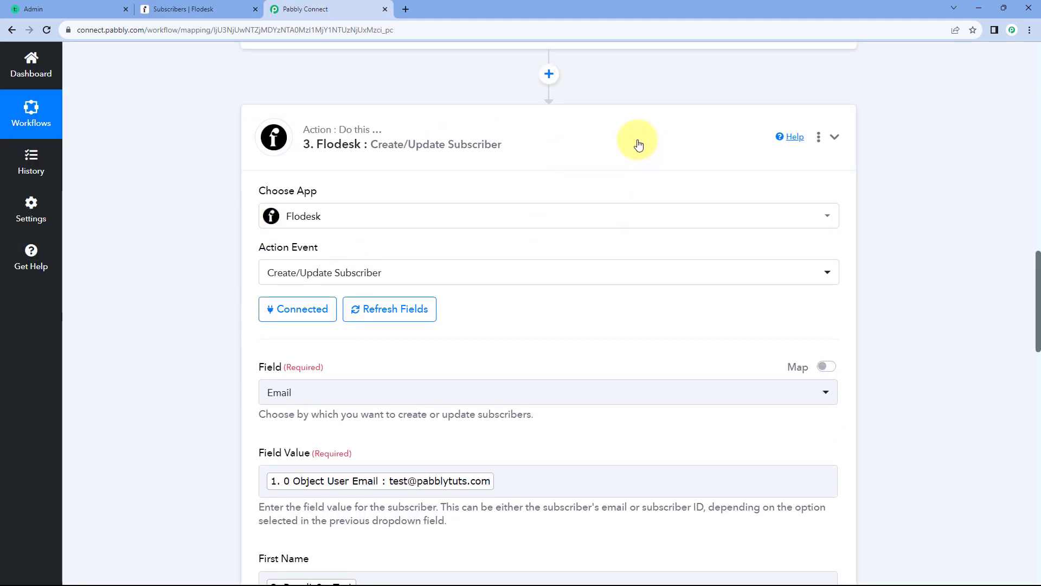
click(638, 145)
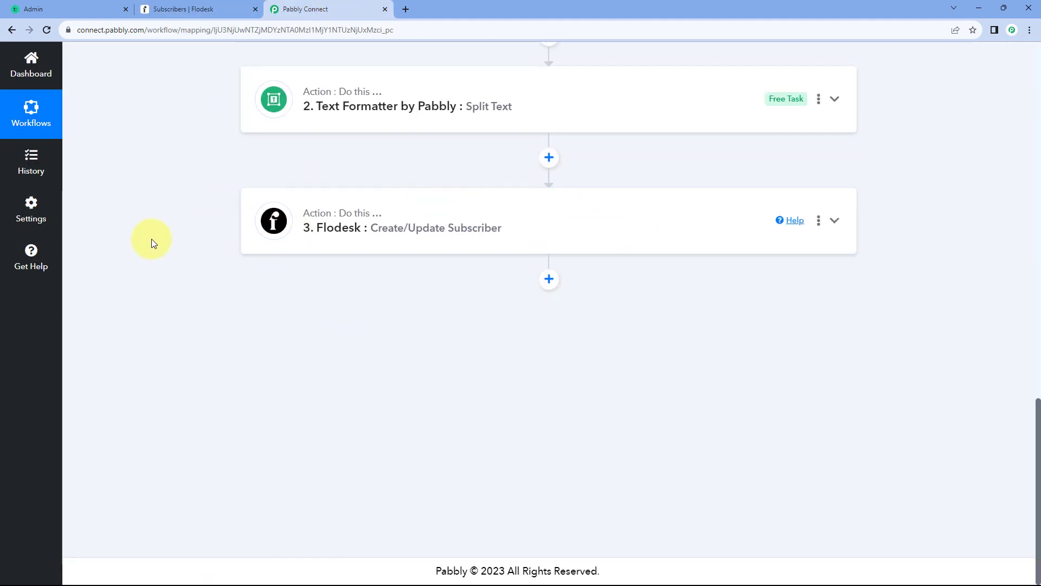
scroll(151, 242, up, 5)
scroll(162, 228, up, 2)
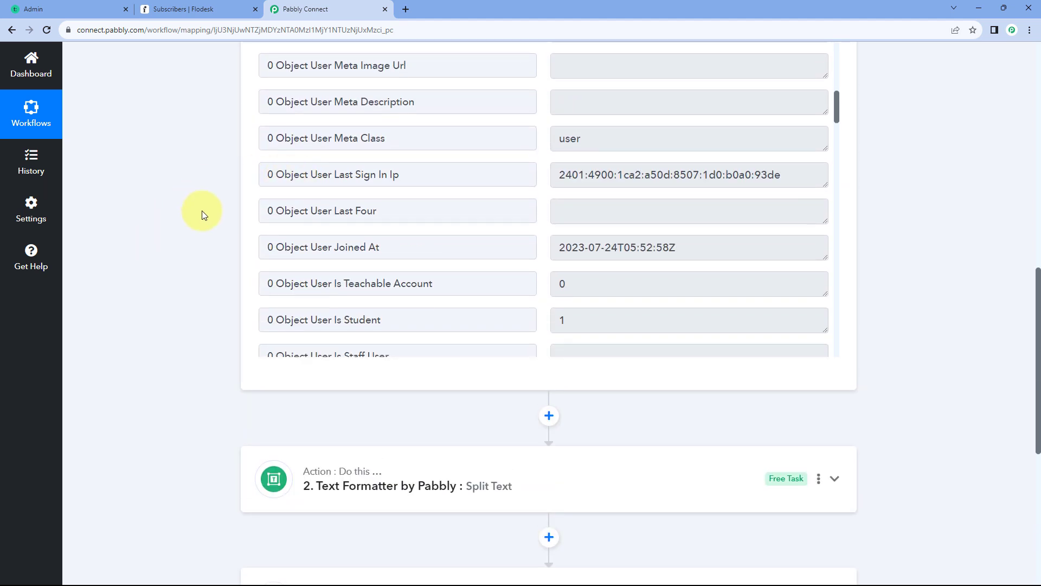
scroll(203, 215, down, 7)
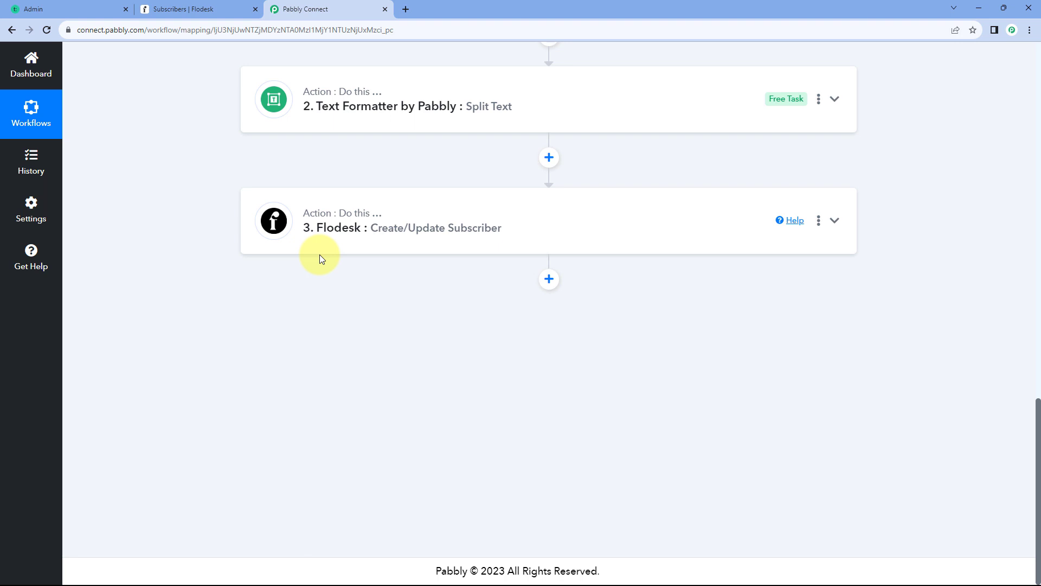
click(210, 9)
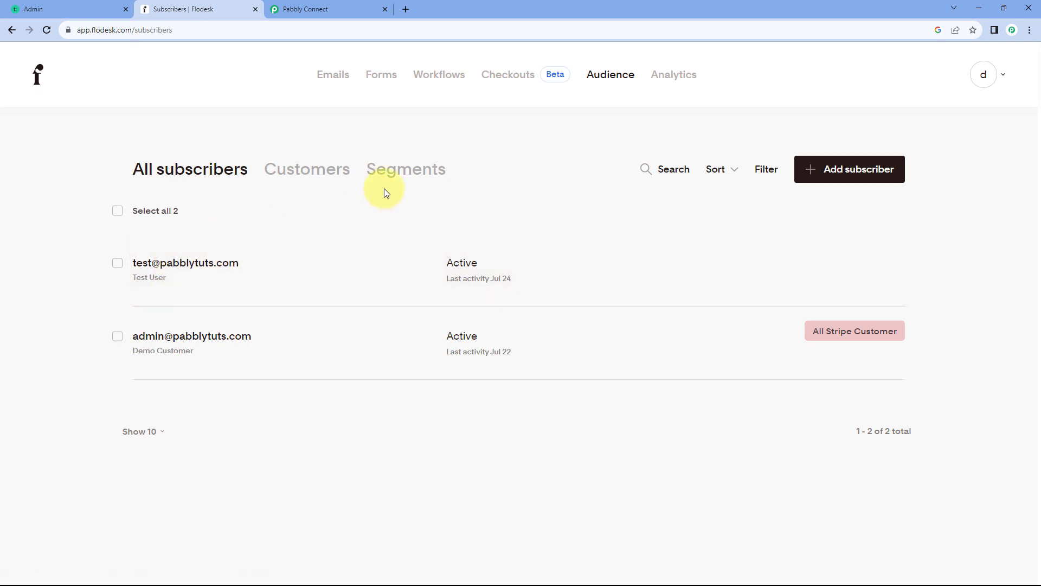
- Show Flodesk's Segments list and look over the PHP Course and Java Course cards
click(413, 175)
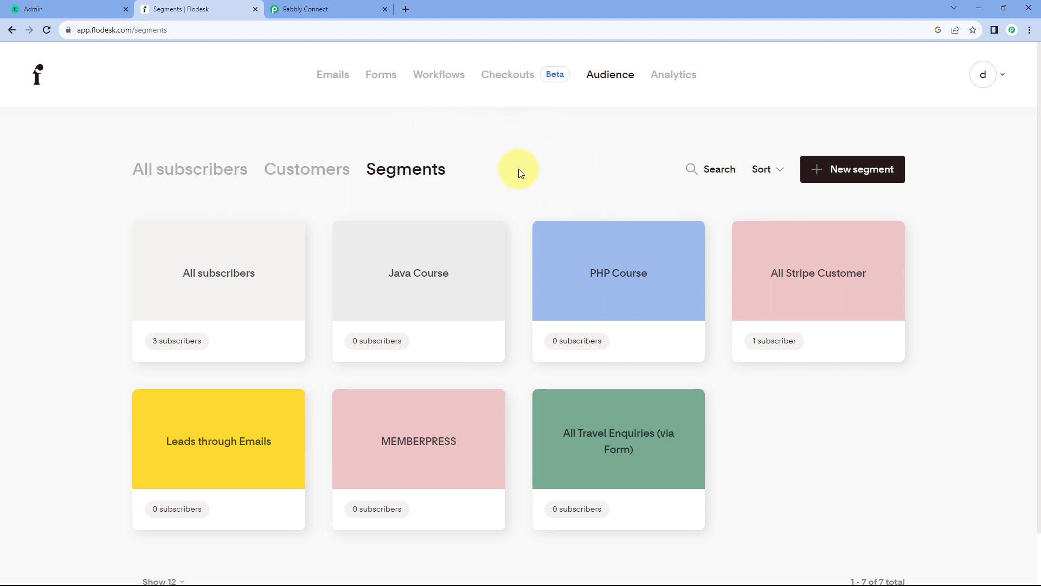
mouse_move(593, 292)
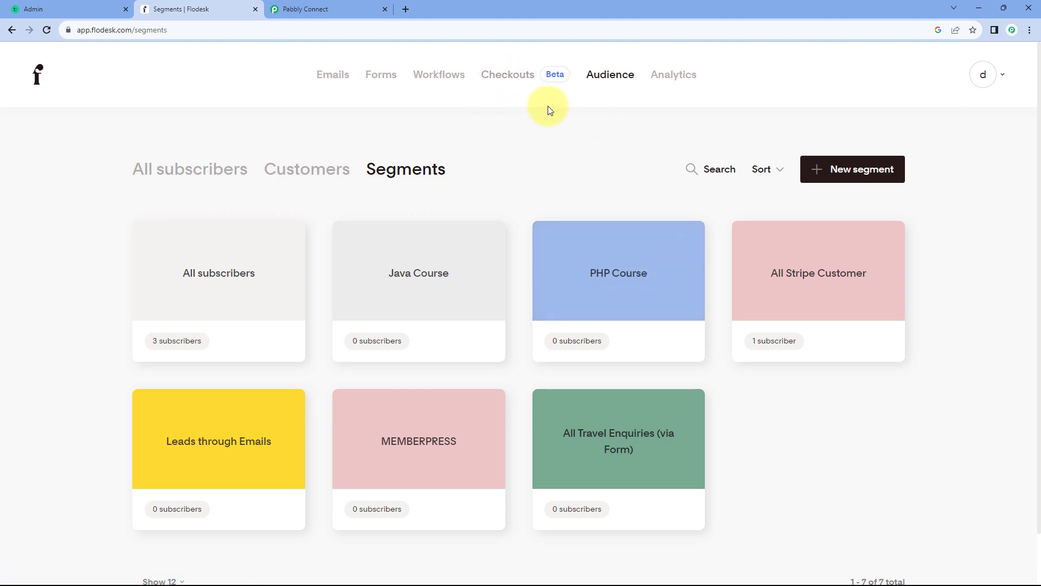
mouse_move(378, 235)
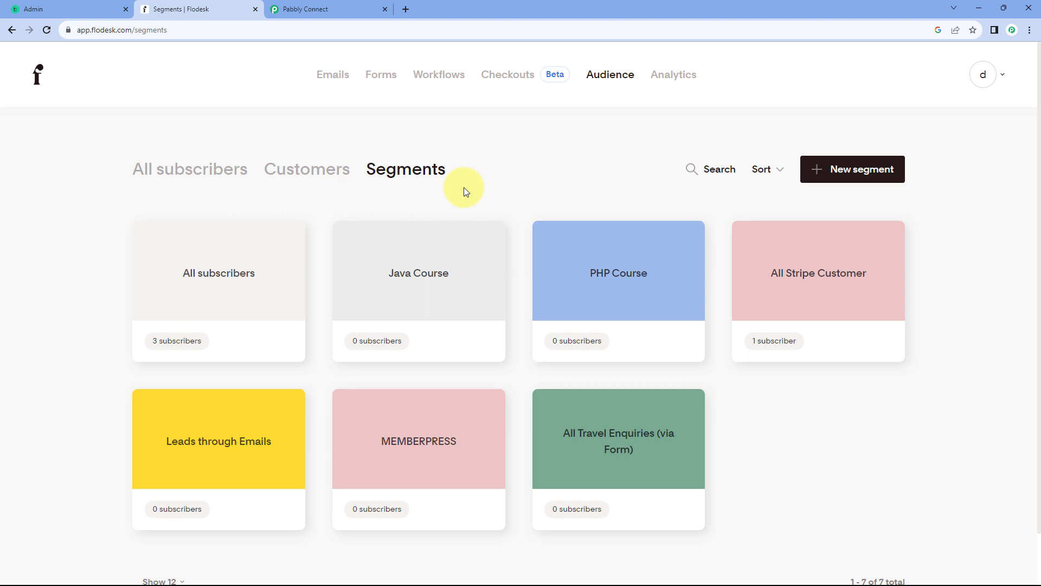
- Add a Router step after the Flodesk step in the workflow
click(353, 7)
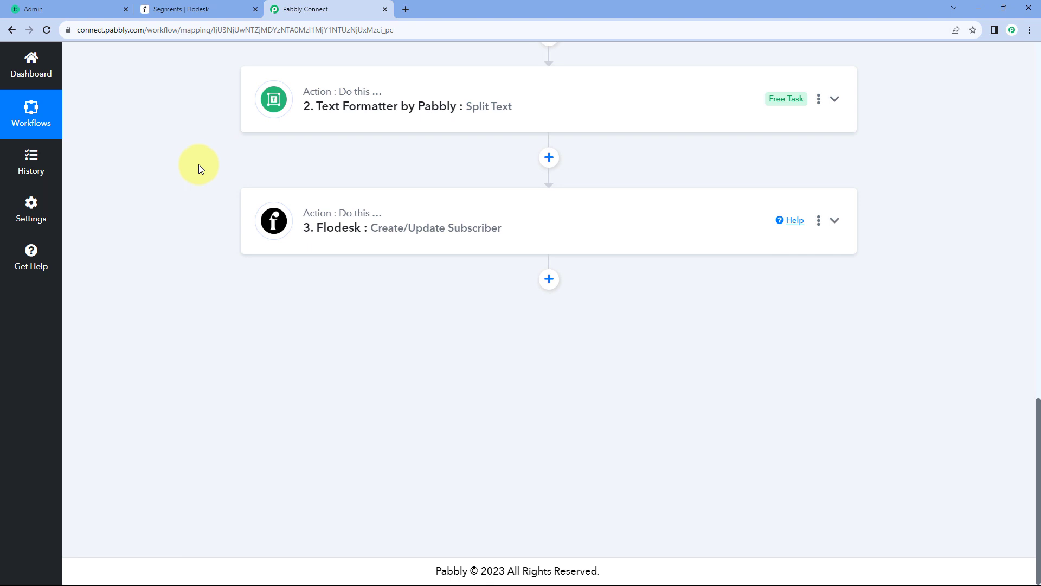
click(546, 282)
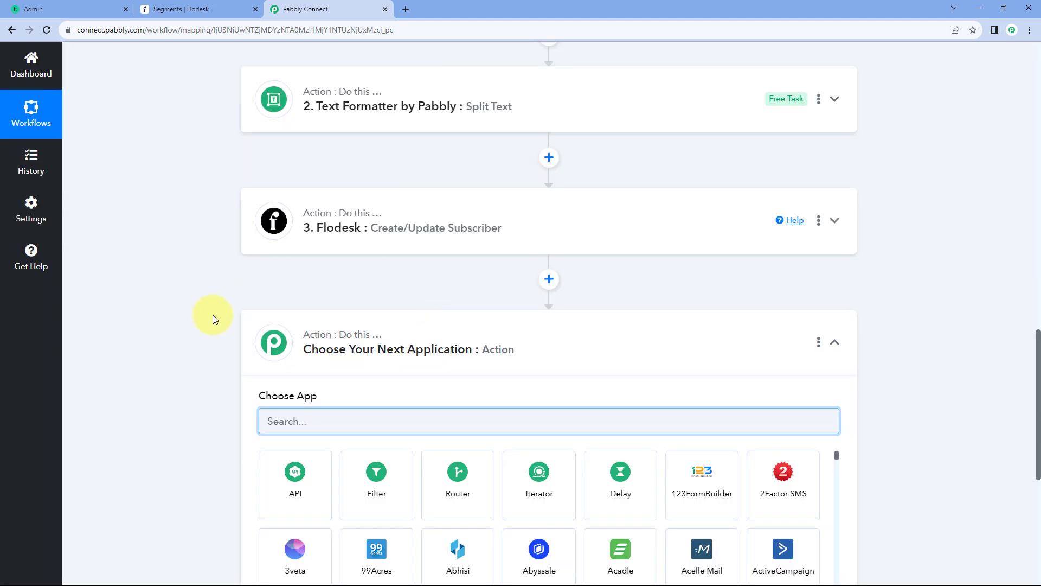
click(469, 271)
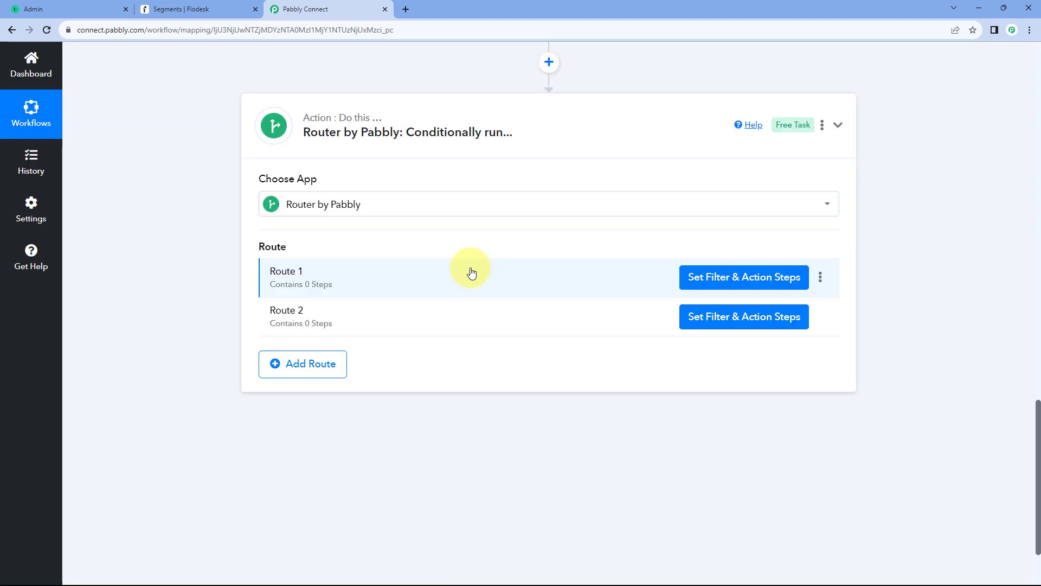
scroll(234, 271, down, 1)
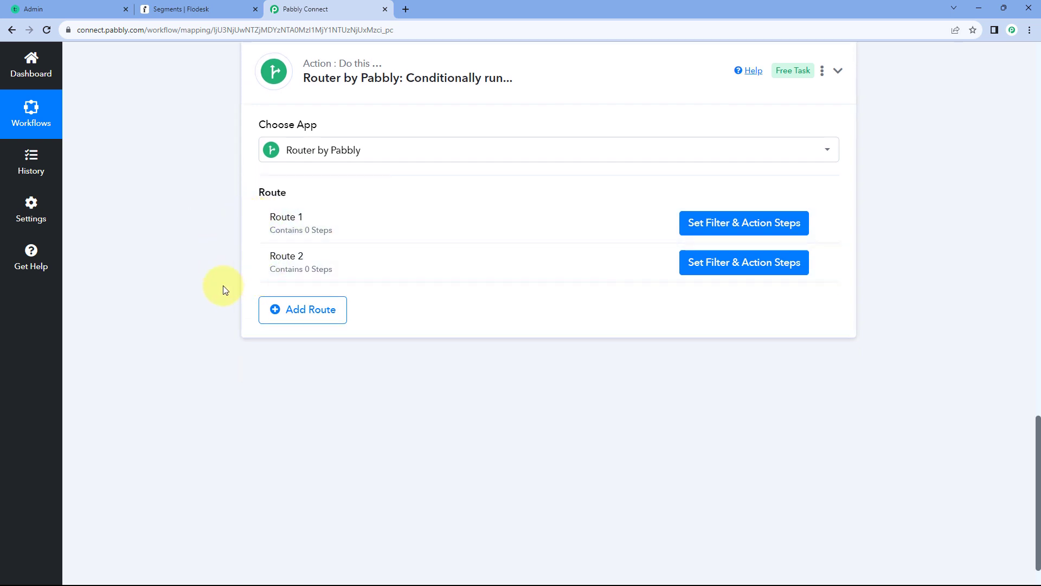
- Add a route and then delete Route 3, leaving two routes, then return to Flodesk segments
click(301, 312)
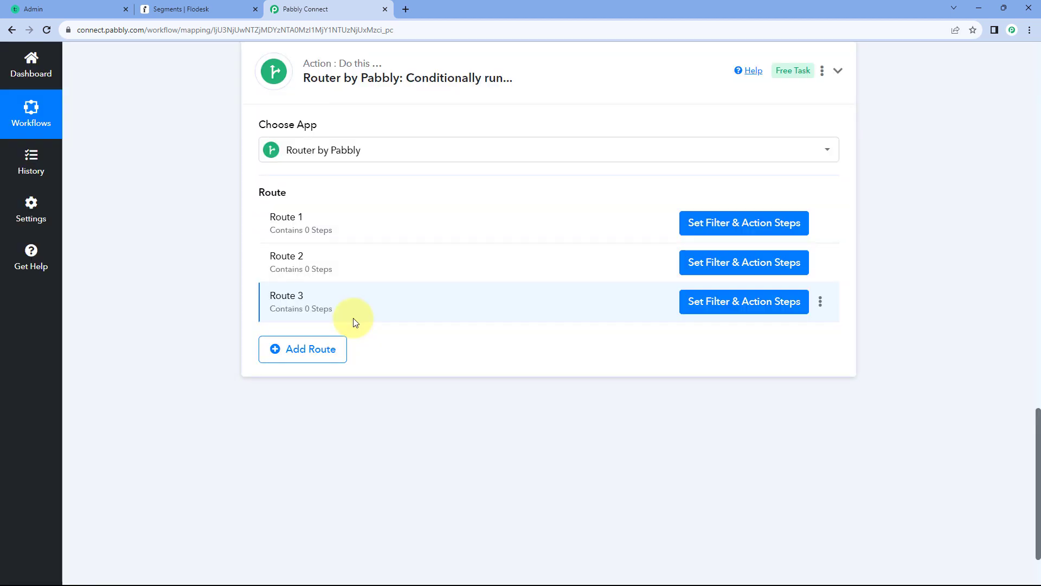
click(820, 301)
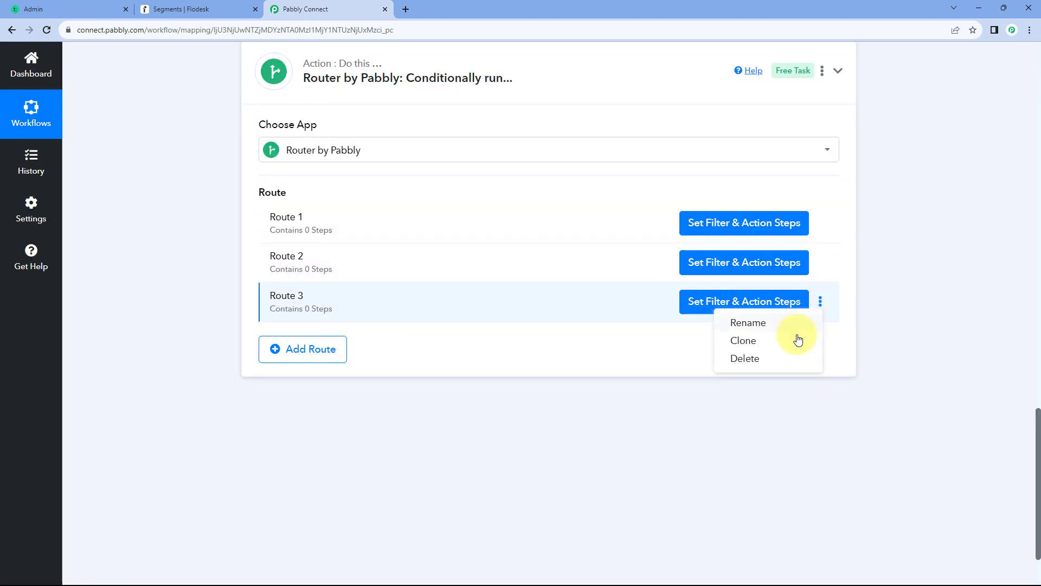
click(779, 356)
click(484, 377)
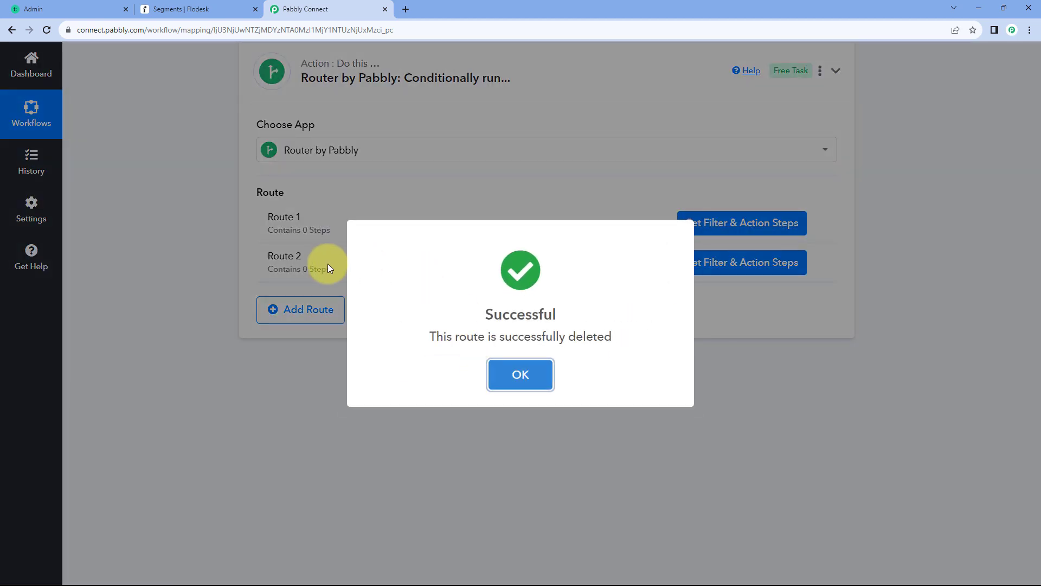
key(Return)
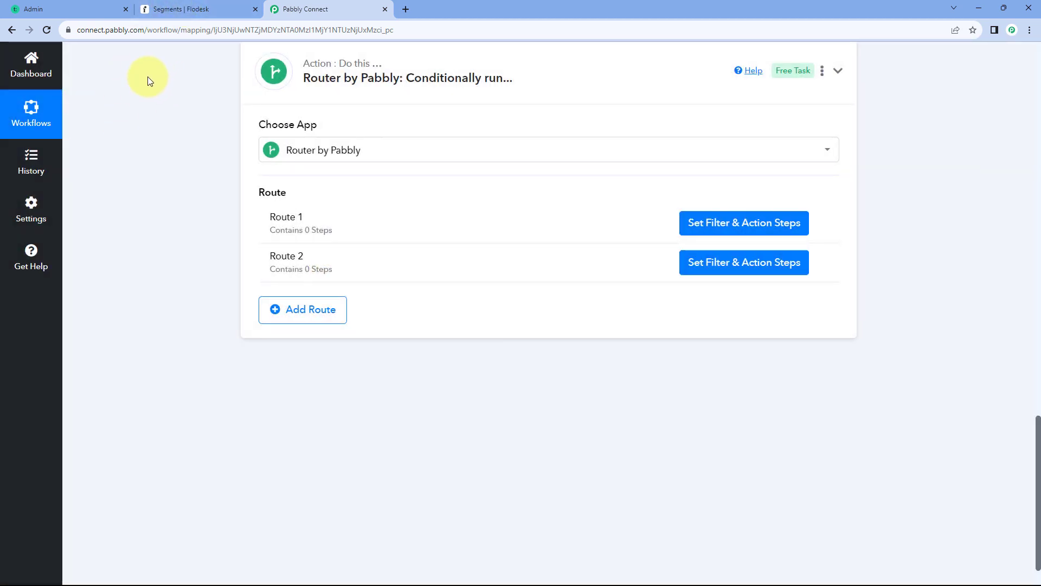
click(189, 4)
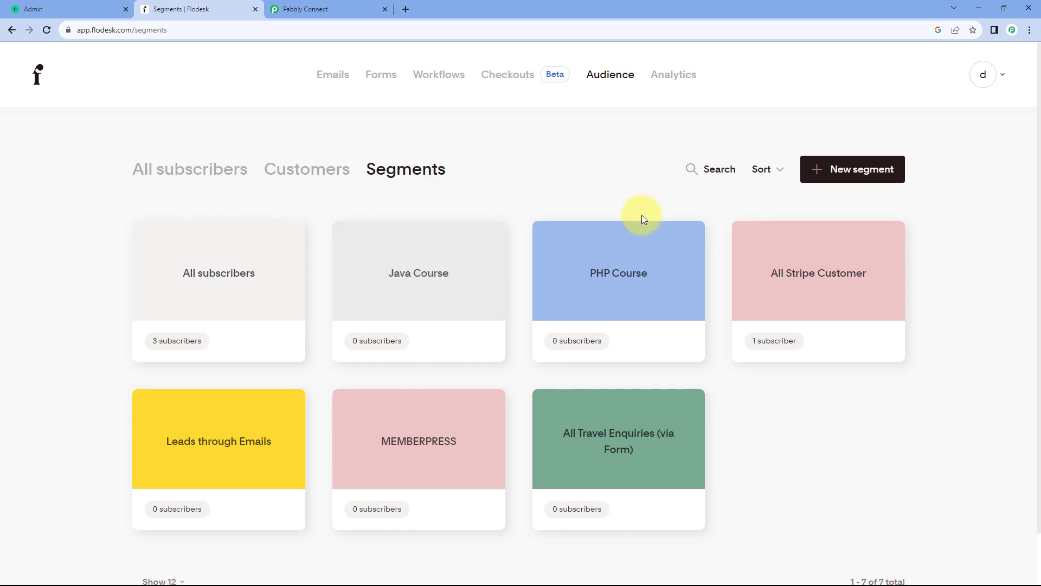
- Compare Flodesk's Java Course and PHP Course segments with the router, ending on Route 1 and Route 2
click(336, 8)
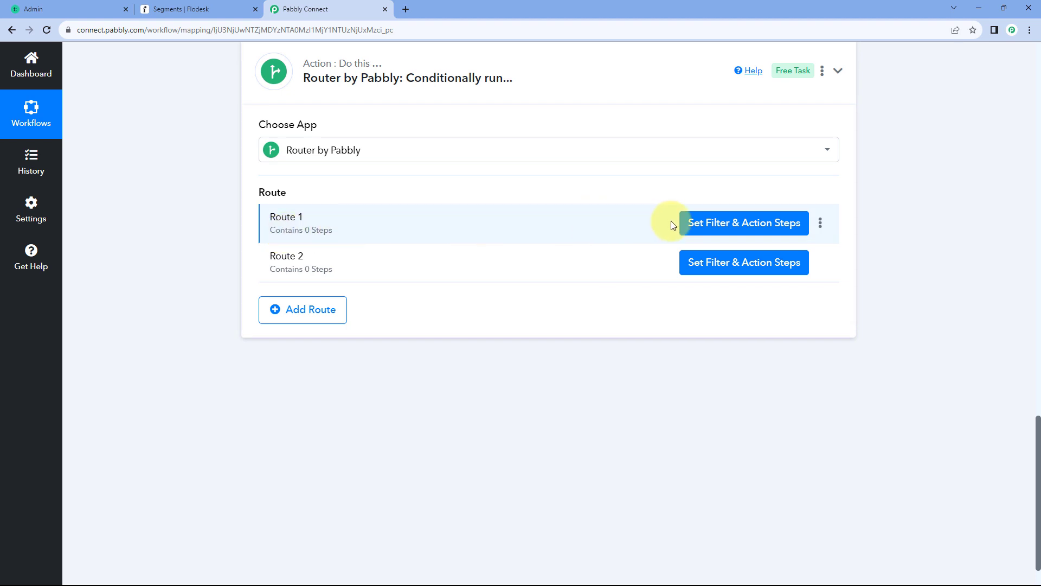
click(211, 5)
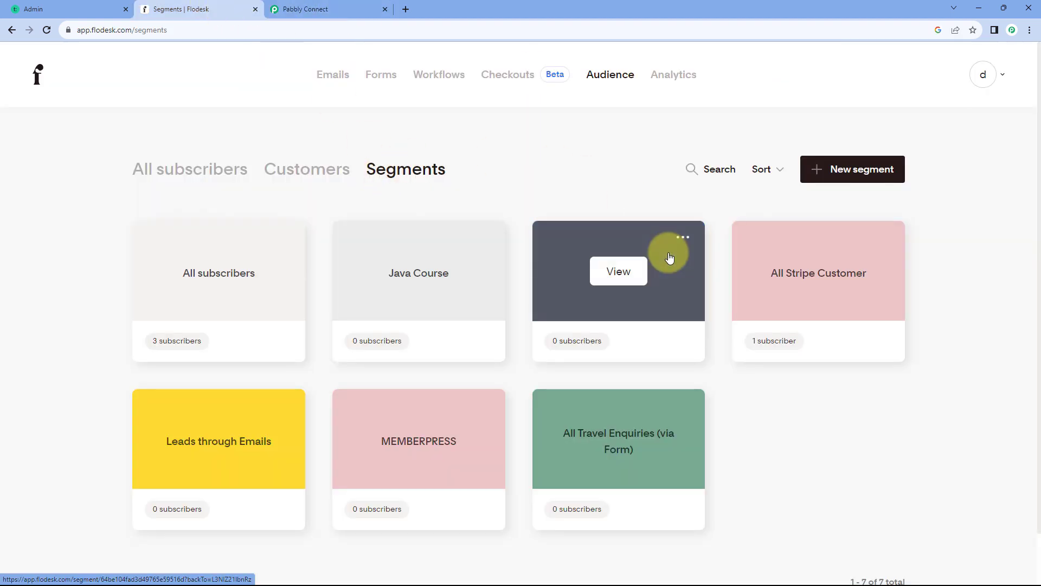
click(347, 14)
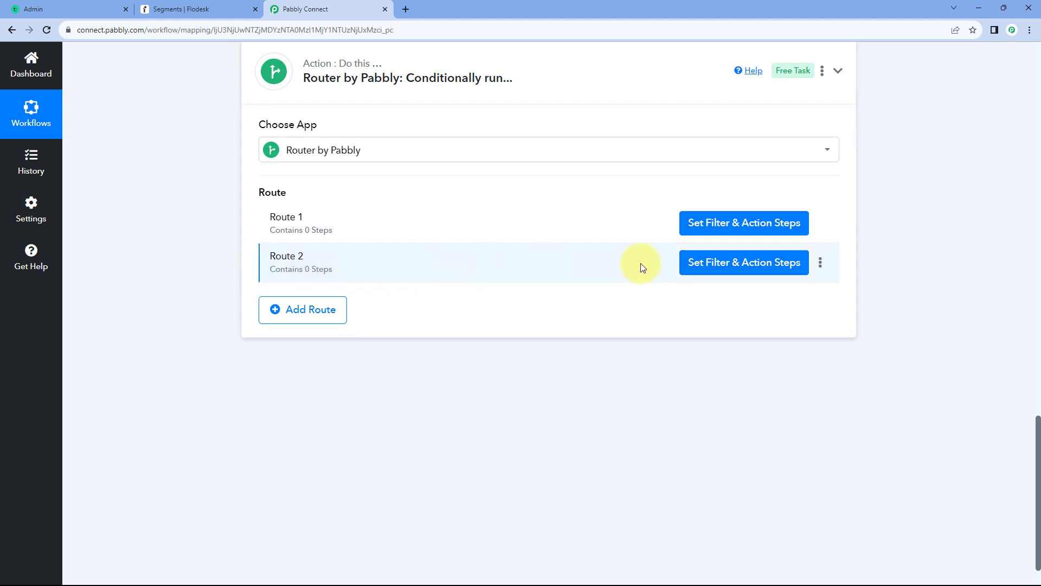
click(219, 9)
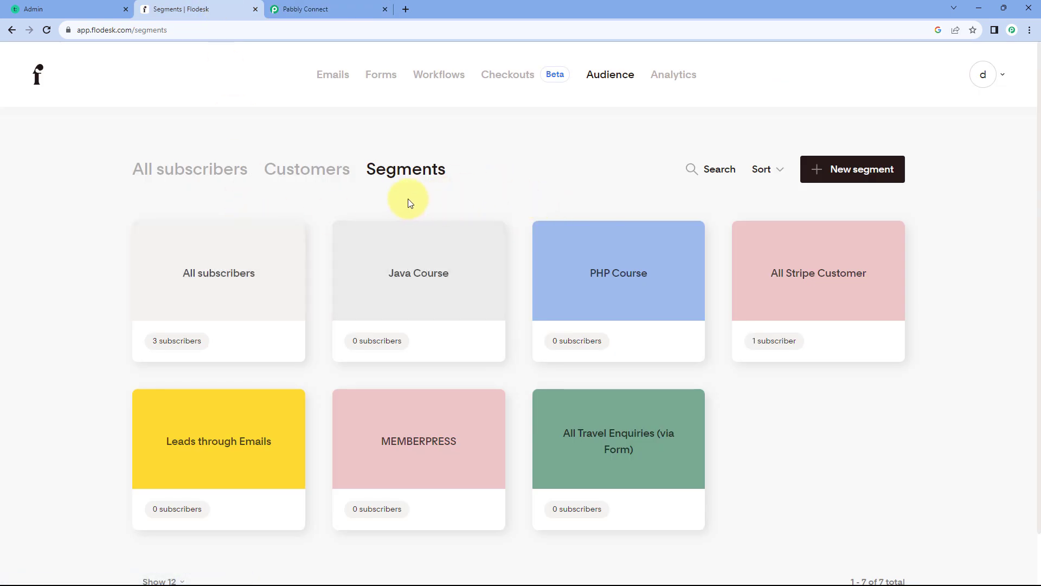
click(332, 5)
scroll(192, 214, down, 1)
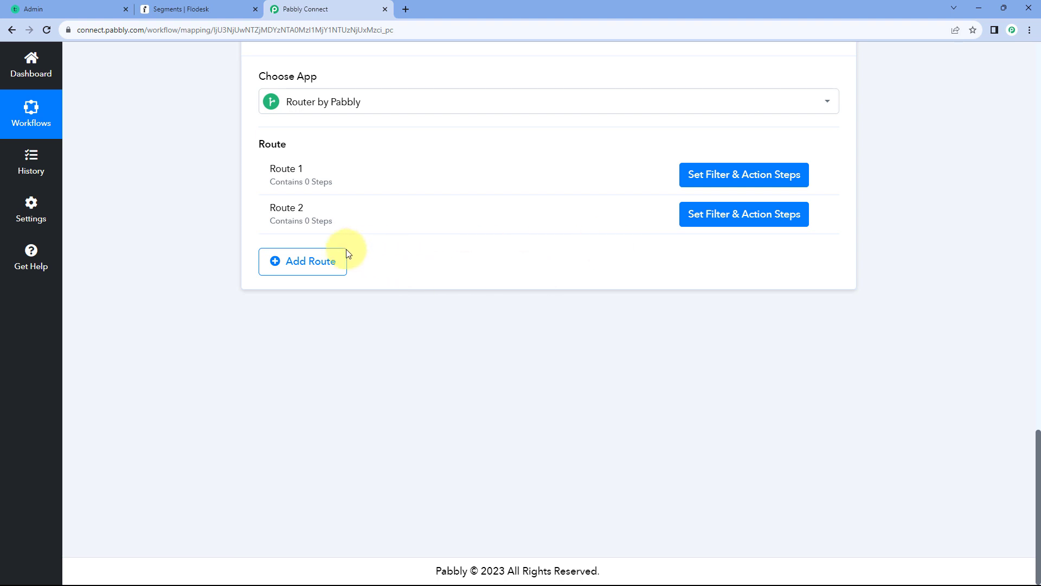
- Rename Route 1 to 'PHP Course' and begin setting up its filter and action steps
click(819, 175)
click(774, 184)
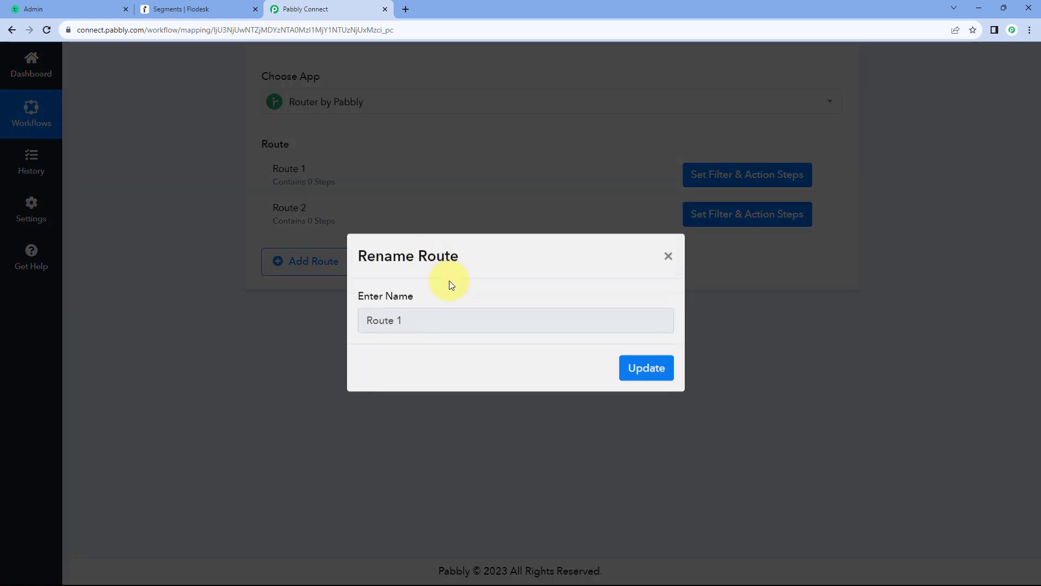
text(PH)
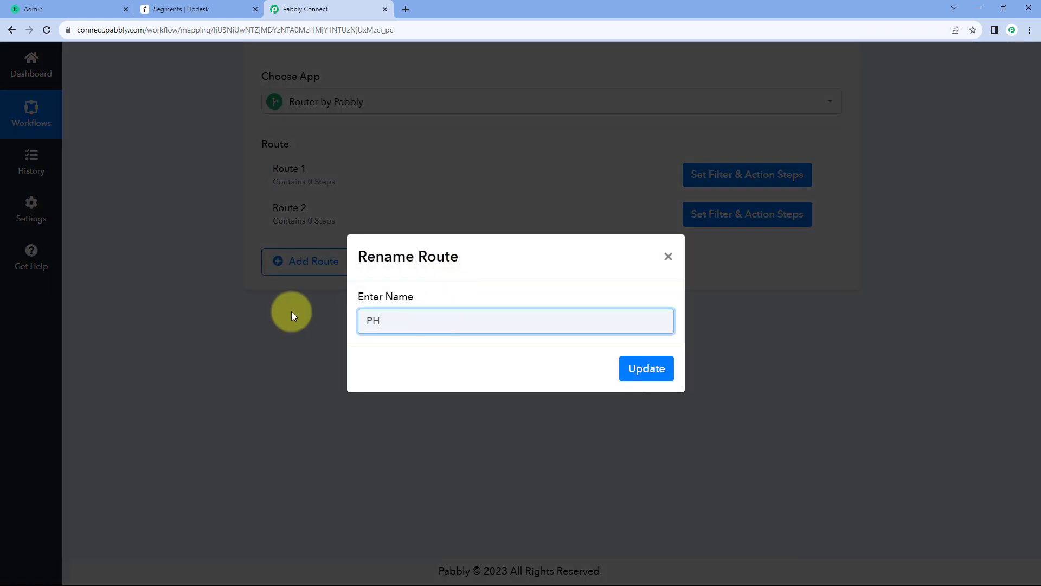
text(P COurse)
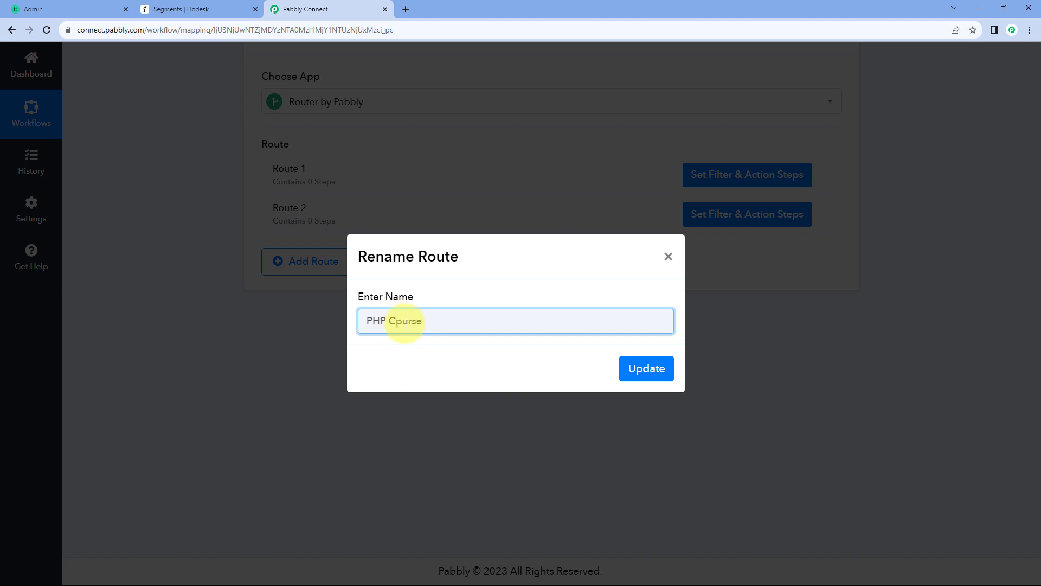
click(647, 371)
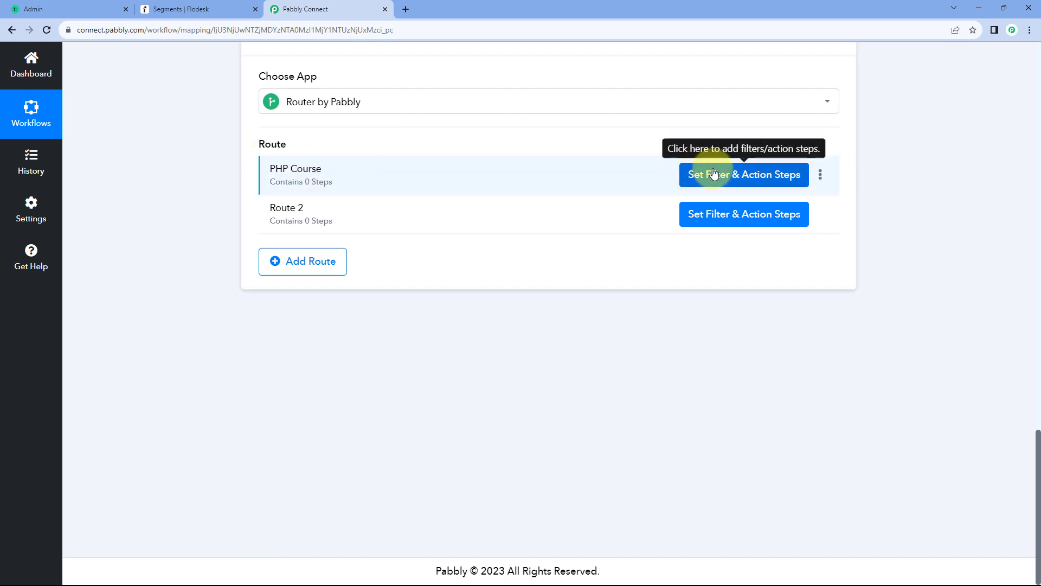
click(740, 182)
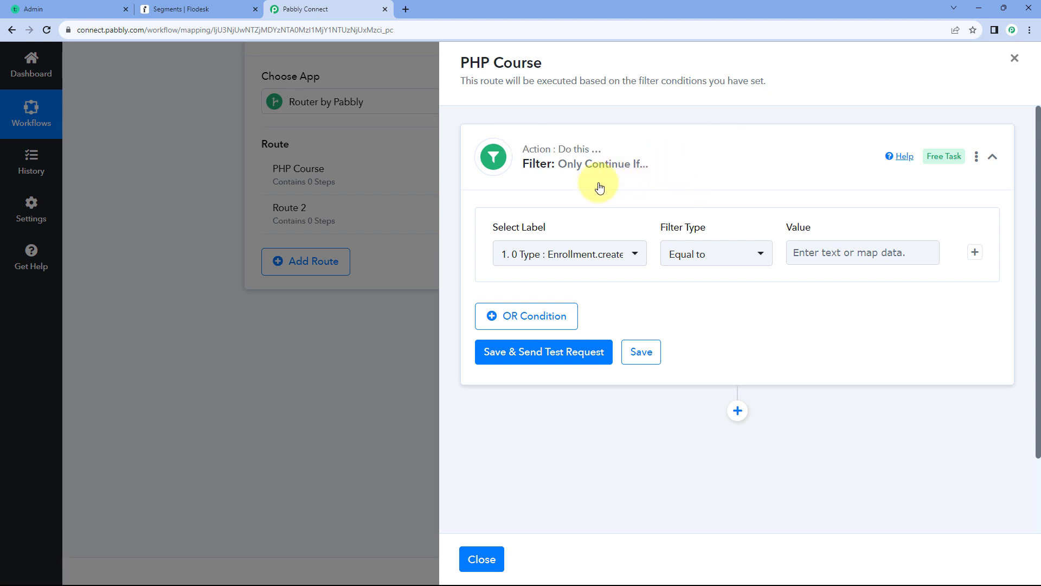
- Set the filter's label to Object Course Name from the Teachable New Enrollment fields
click(637, 260)
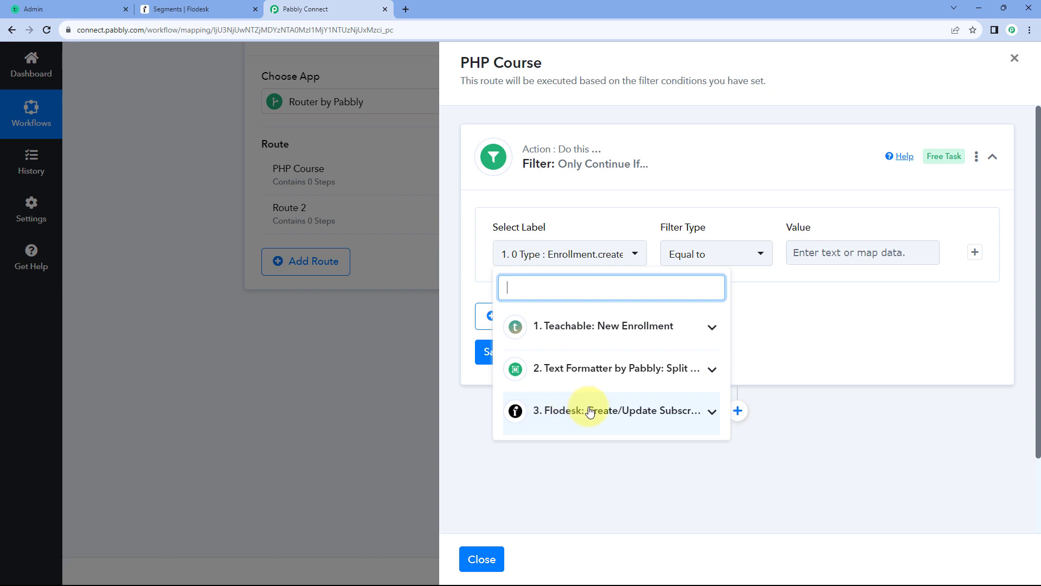
click(711, 328)
scroll(616, 391, down, 5)
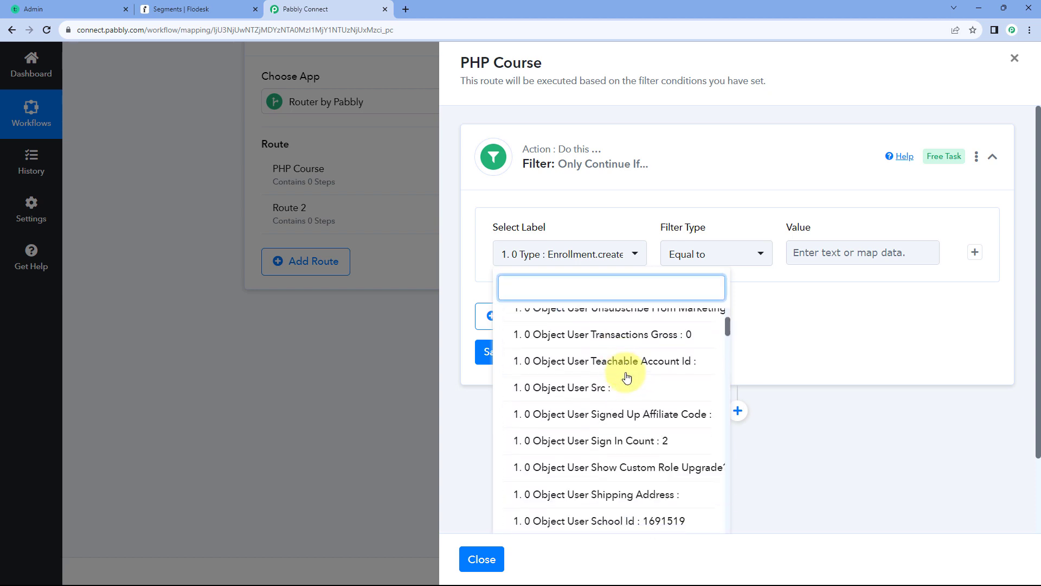
scroll(624, 372, down, 10)
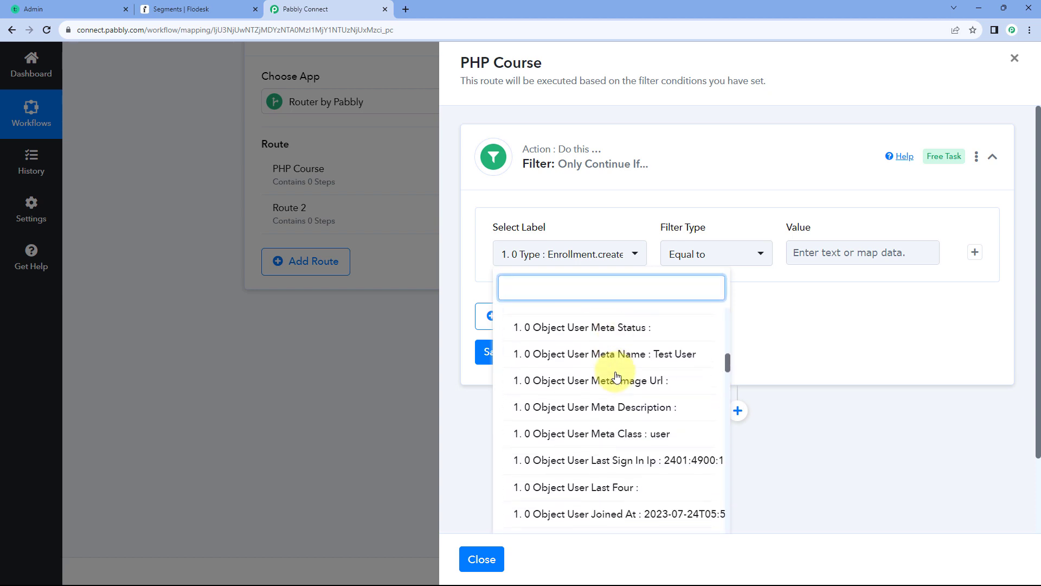
scroll(612, 375, down, 8)
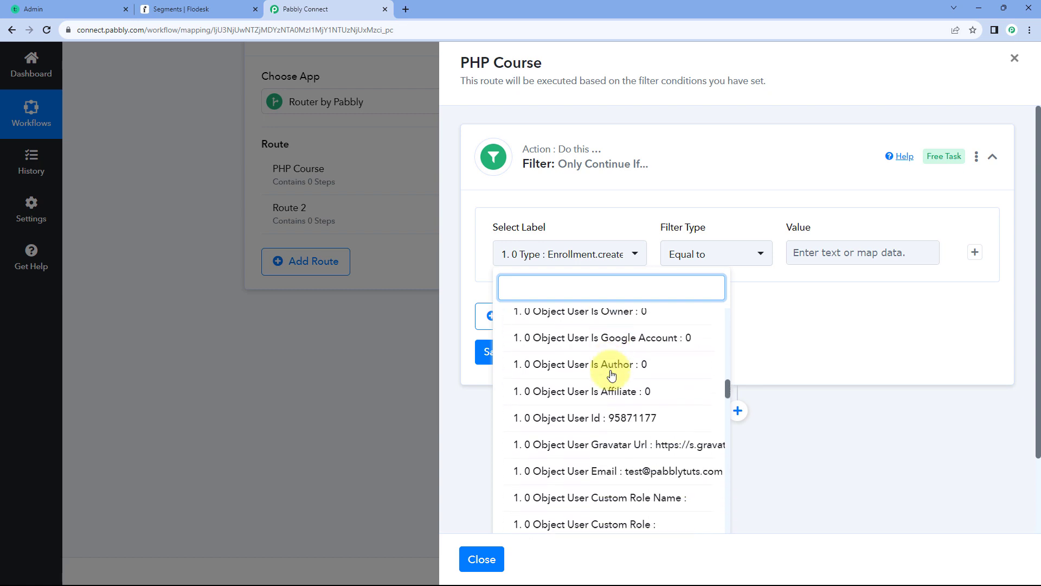
scroll(612, 375, down, 2)
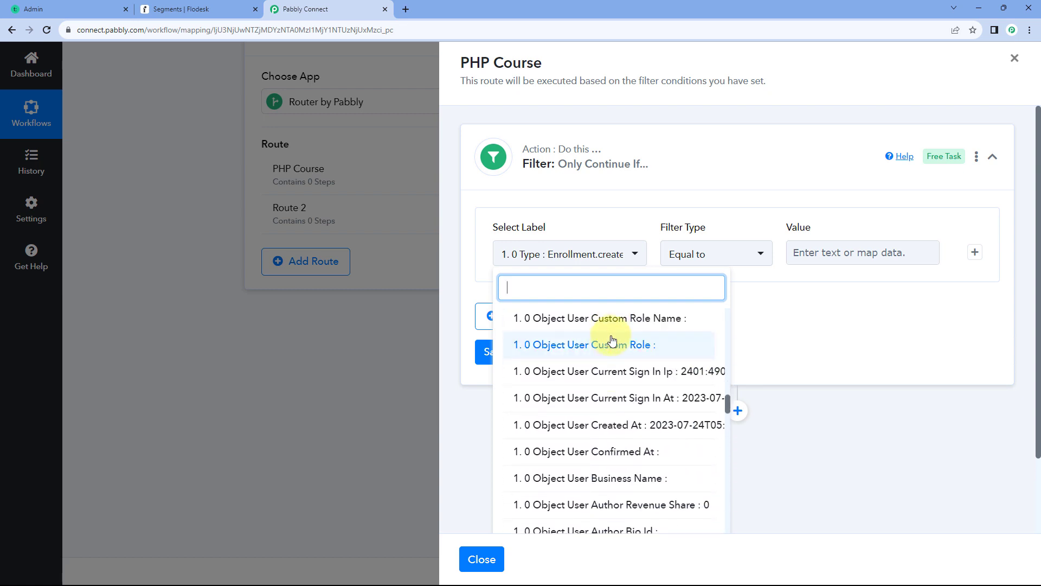
scroll(622, 333, right, 1)
scroll(622, 334, down, 6)
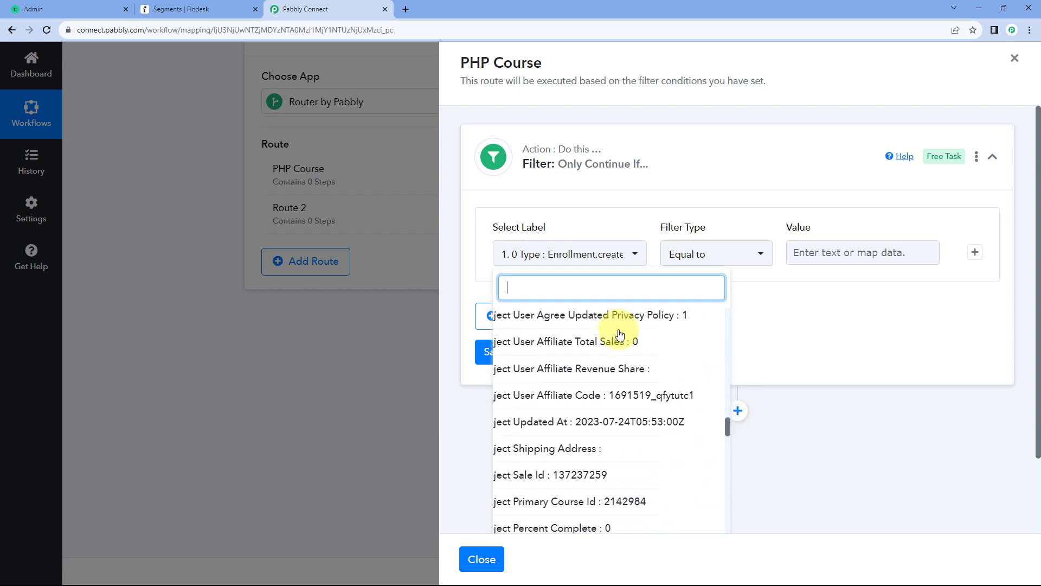
scroll(620, 334, down, 8)
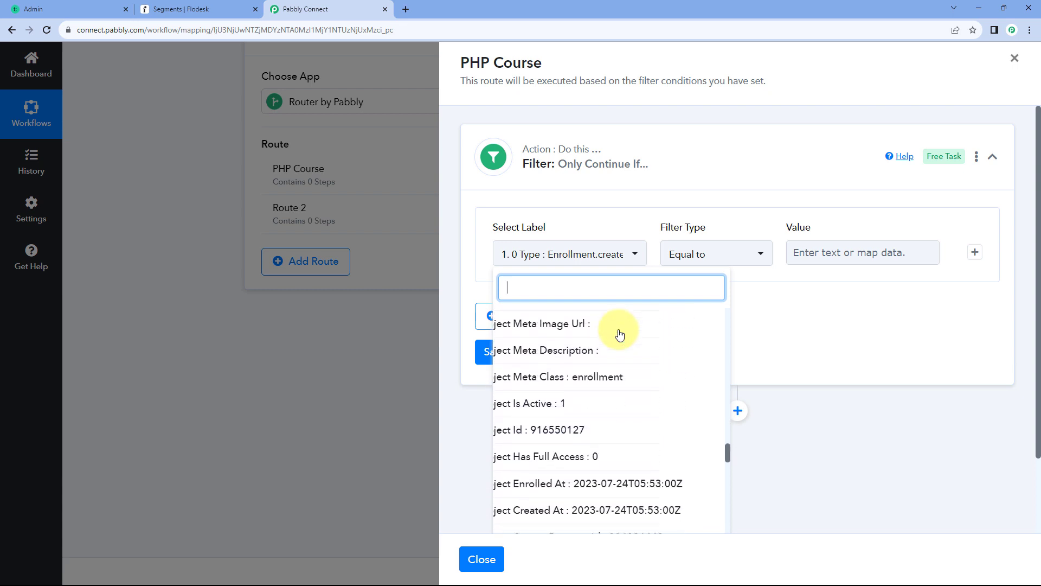
scroll(620, 334, down, 1)
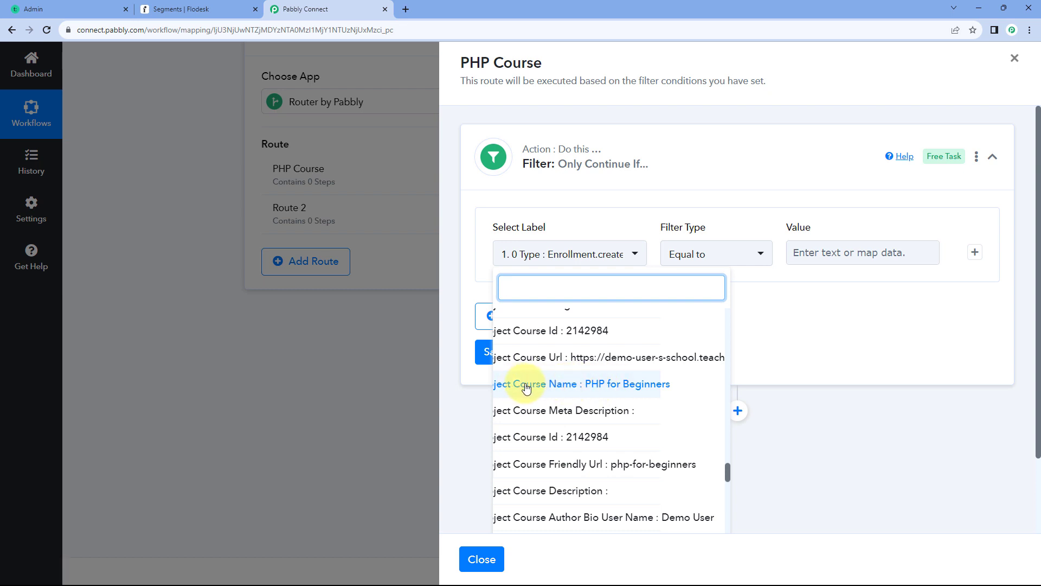
scroll(552, 388, left, 2)
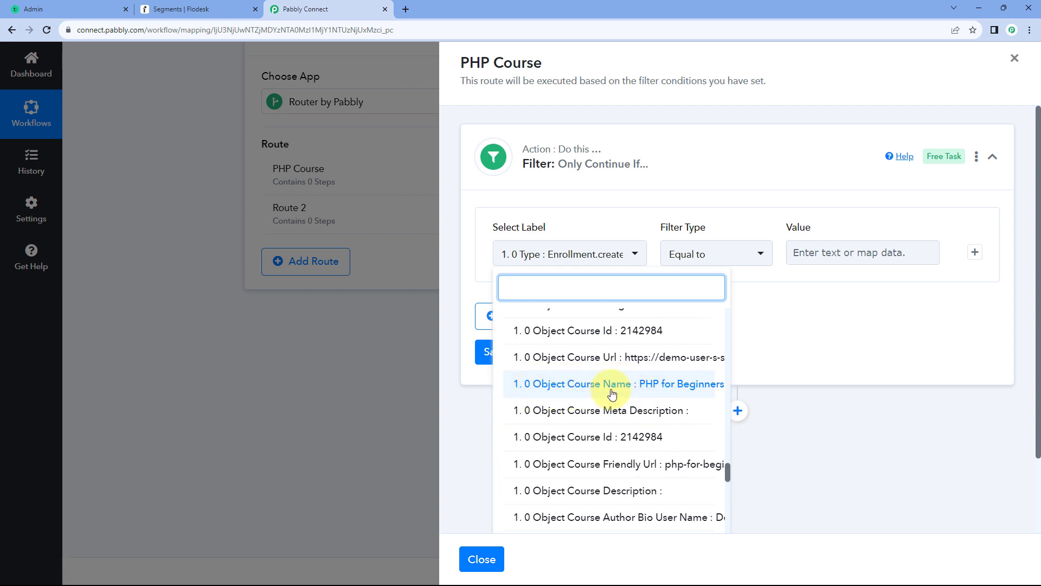
scroll(570, 390, right, 2)
click(568, 387)
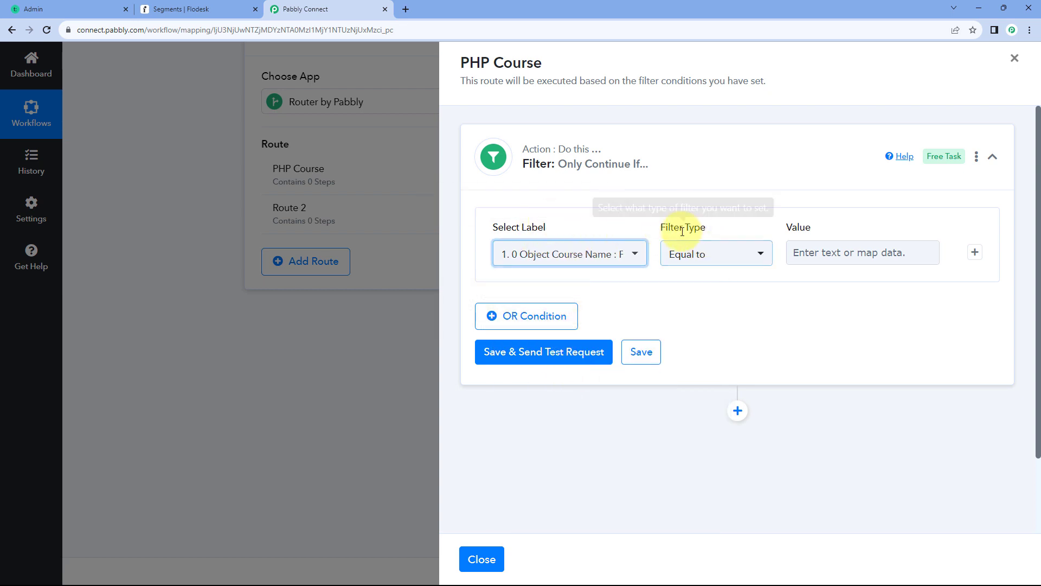
- Enter 'PHP for Beginners' as the Equal to value, keeping Course Name as the field
click(822, 250)
text(PHP f)
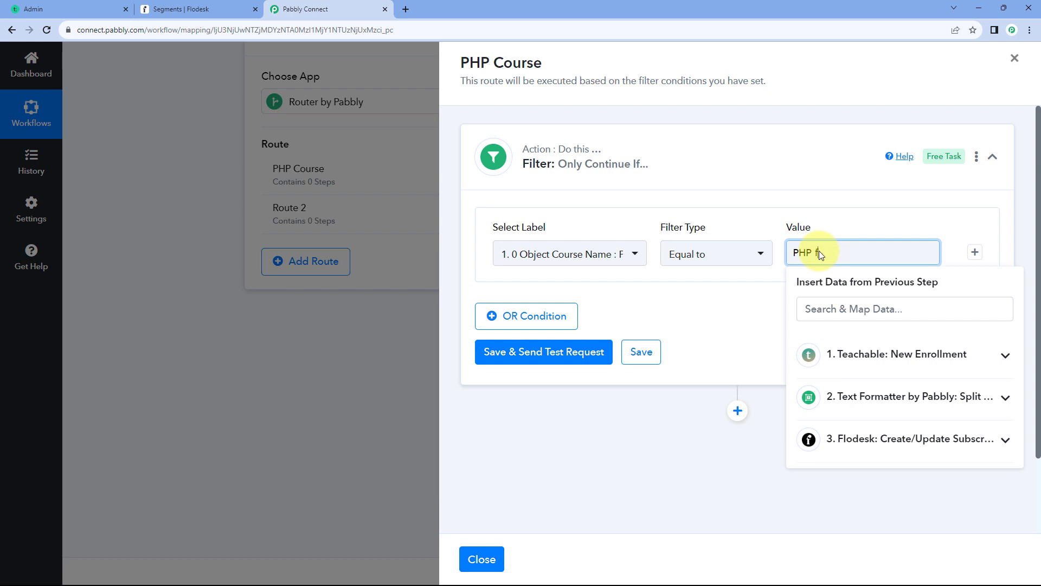
text(Bef)
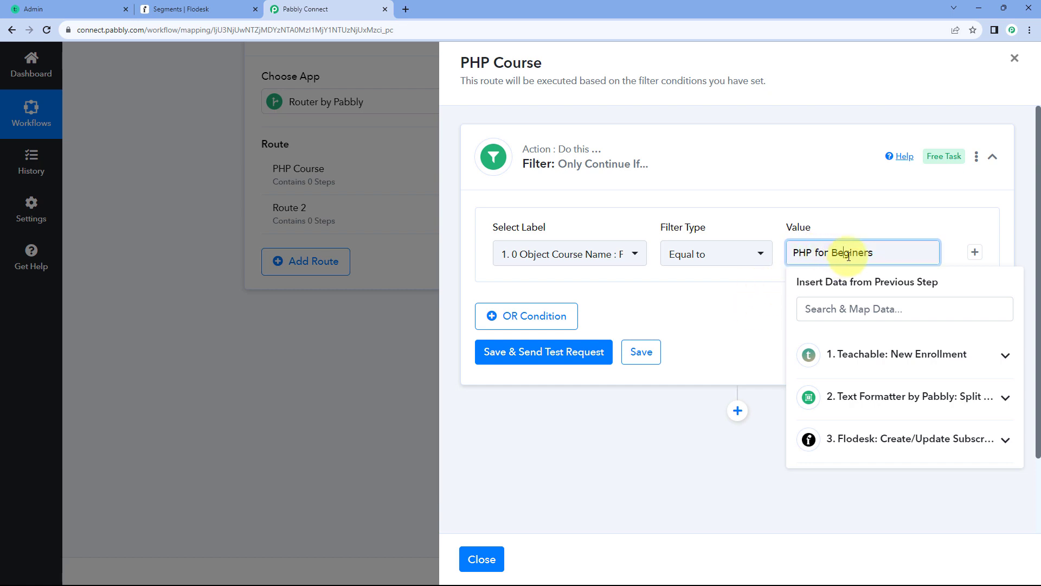
click(850, 211)
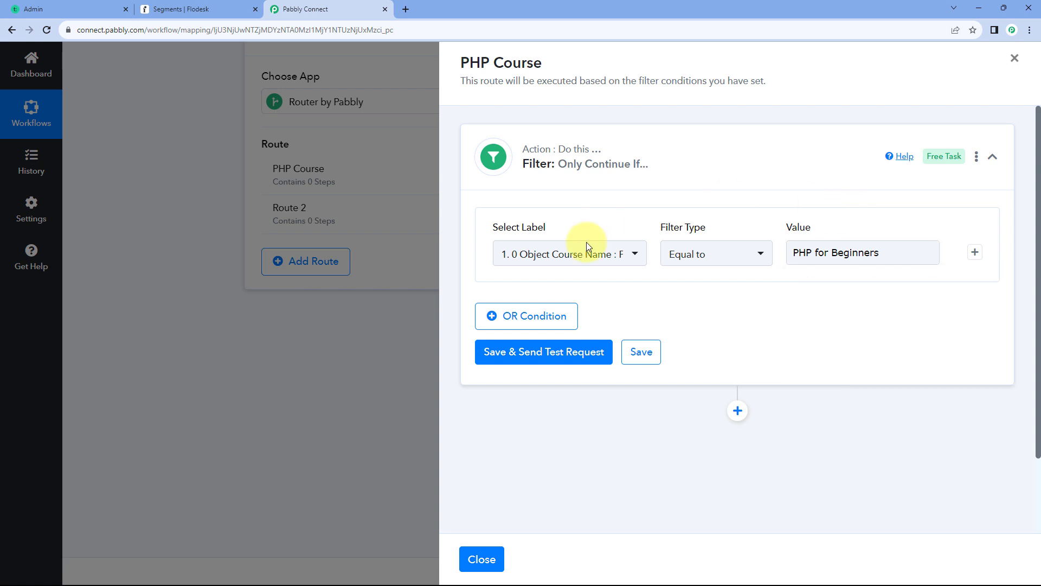
click(624, 254)
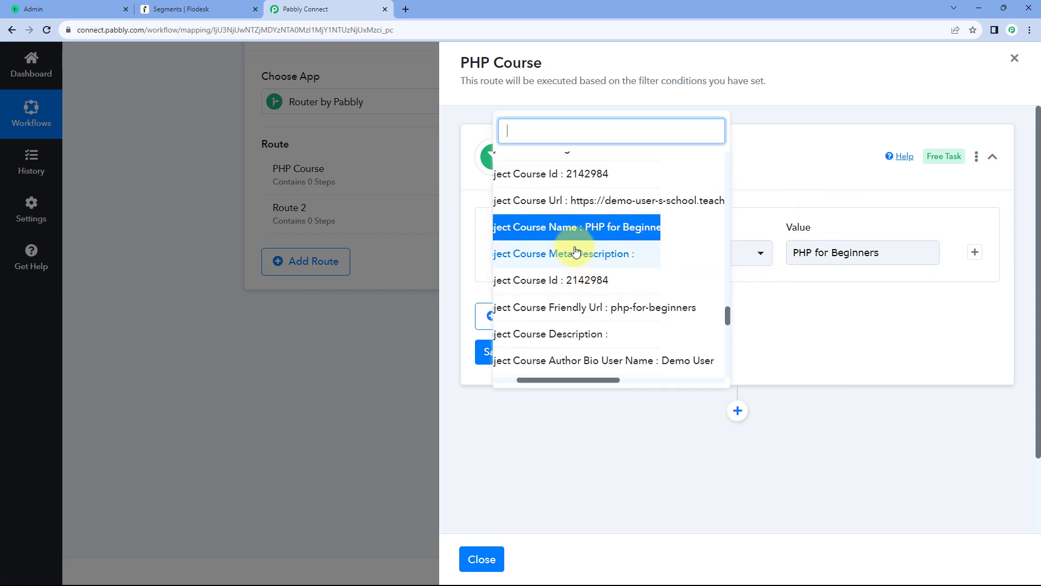
click(588, 230)
drag(794, 256, 917, 254)
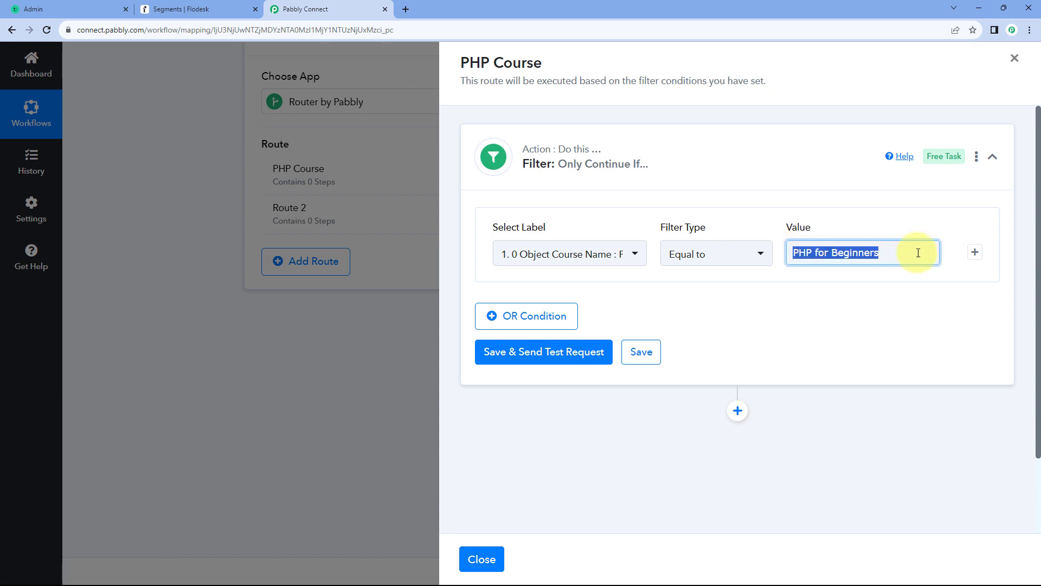
click(700, 202)
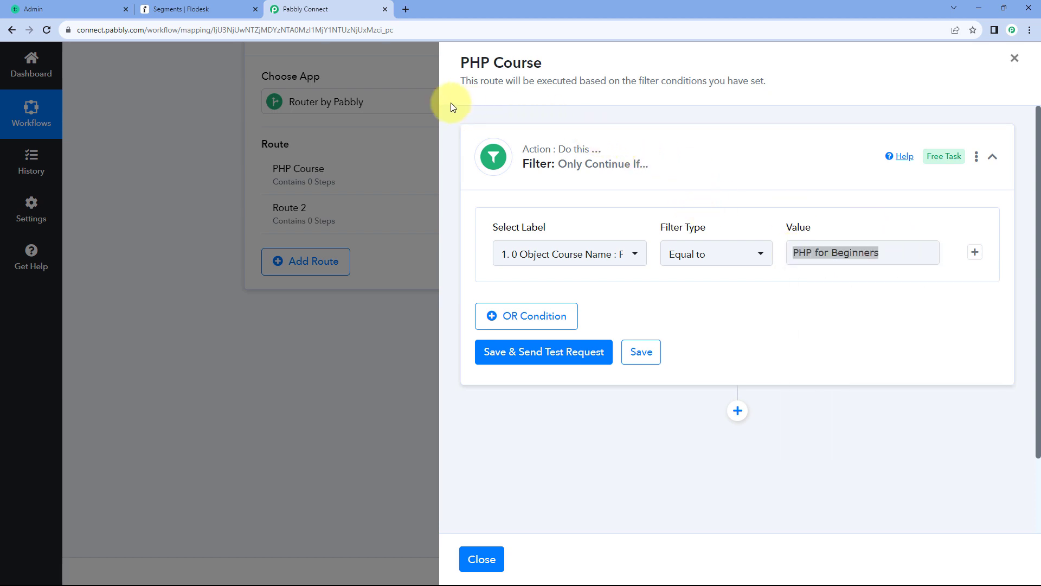
click(860, 252)
click(732, 225)
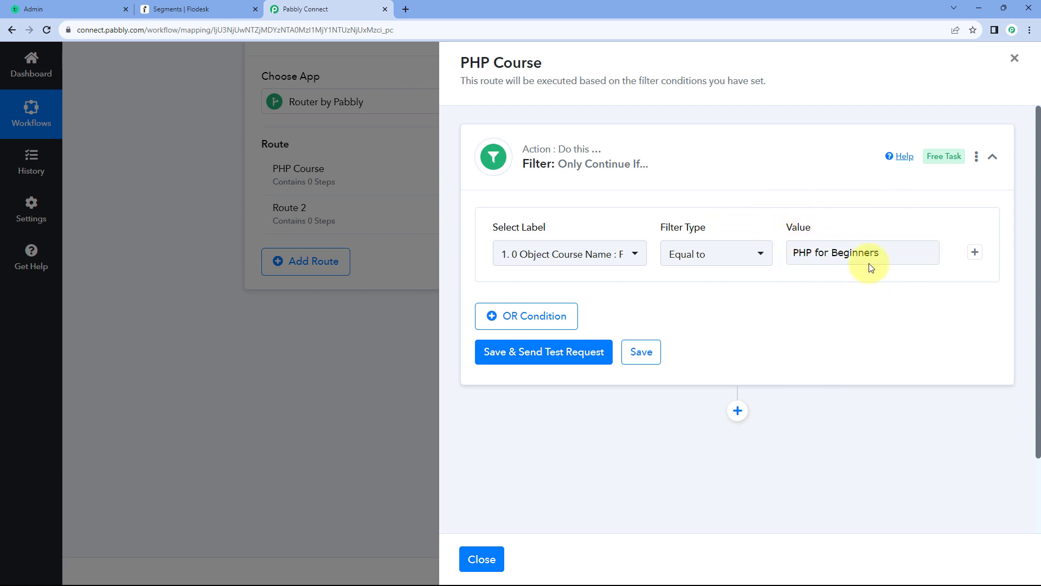
click(866, 262)
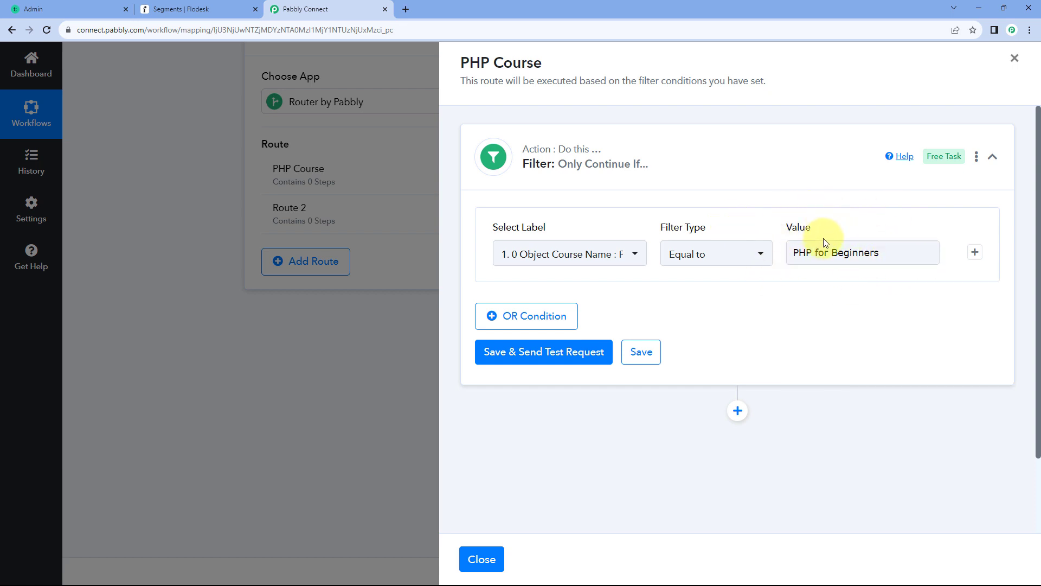
click(864, 253)
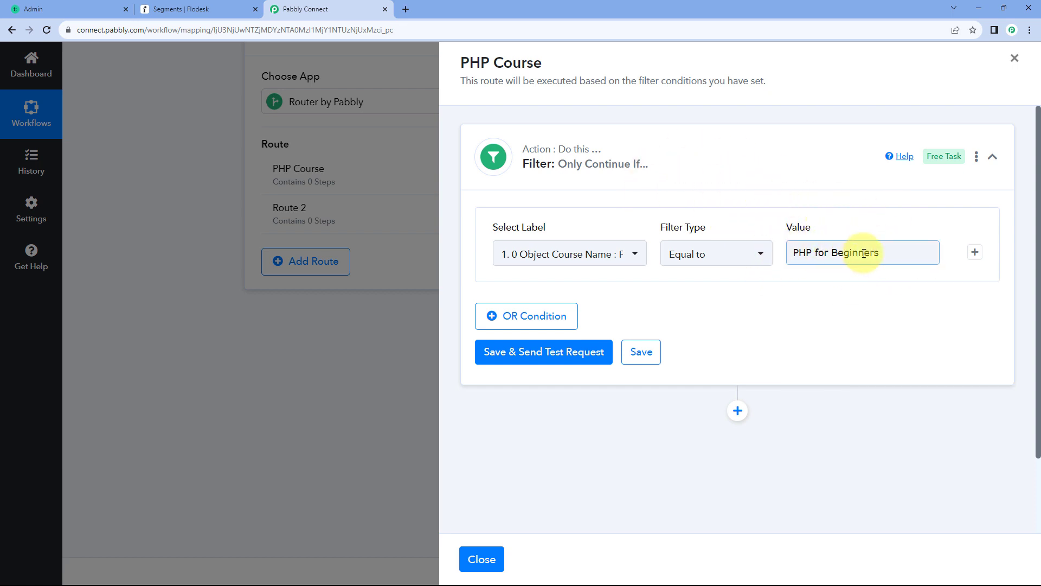
click(618, 253)
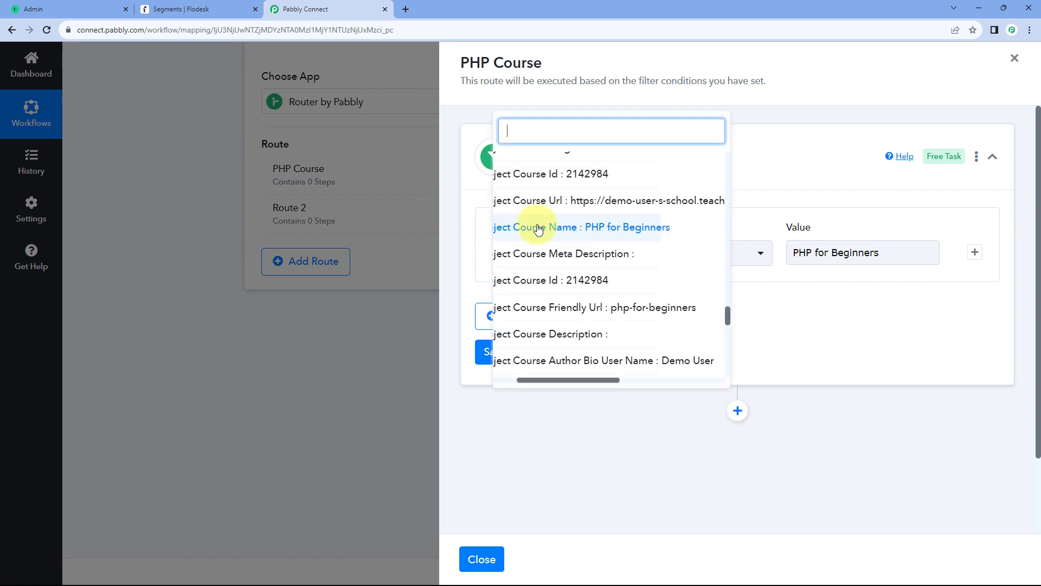
scroll(564, 231, left, 2)
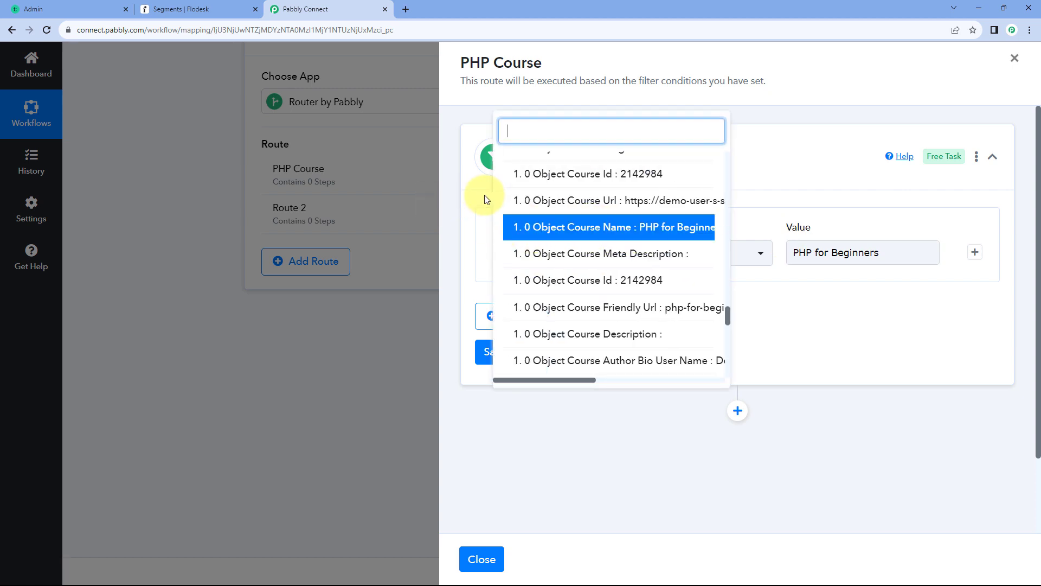
click(484, 214)
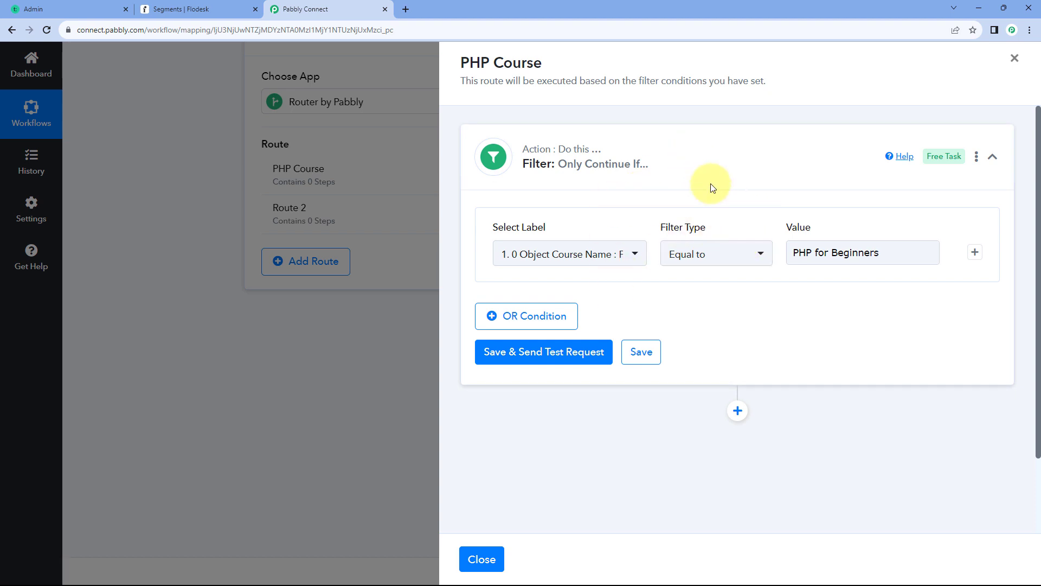
- Save and test the PHP Course filter, confirming Status success with 'Condition is true'
click(543, 364)
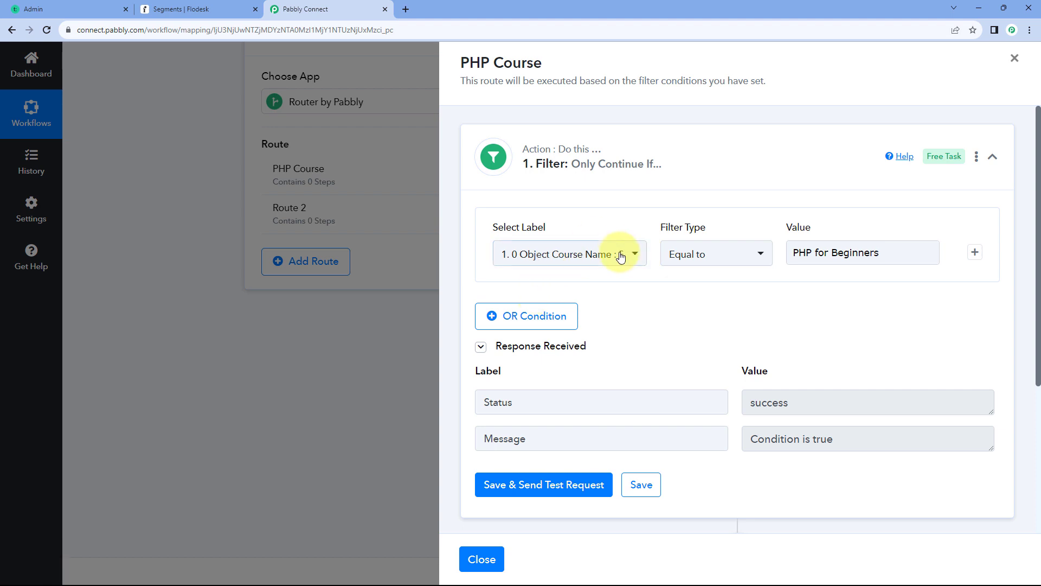
click(852, 440)
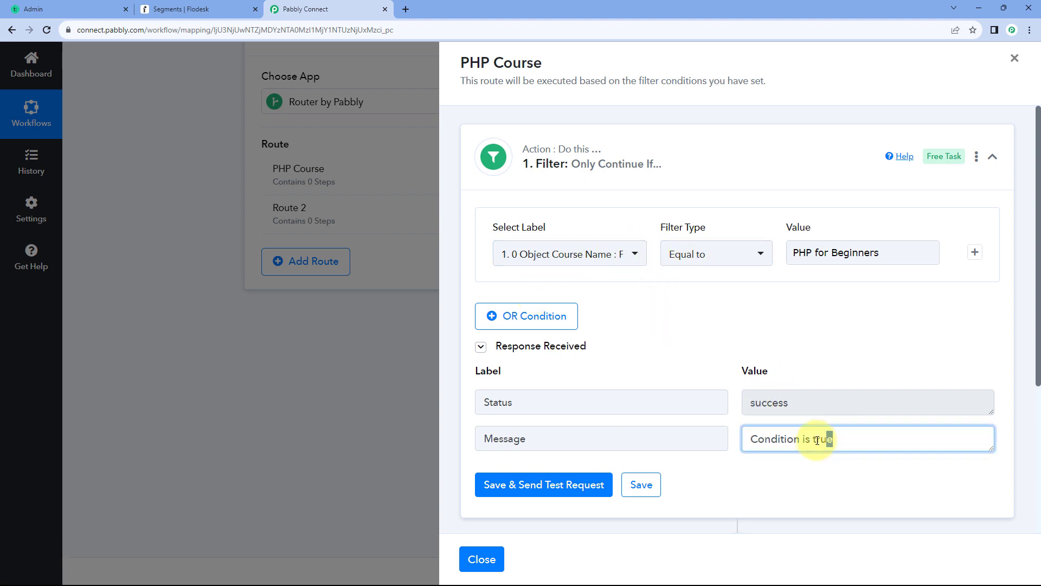
drag(814, 438, 728, 436)
click(711, 327)
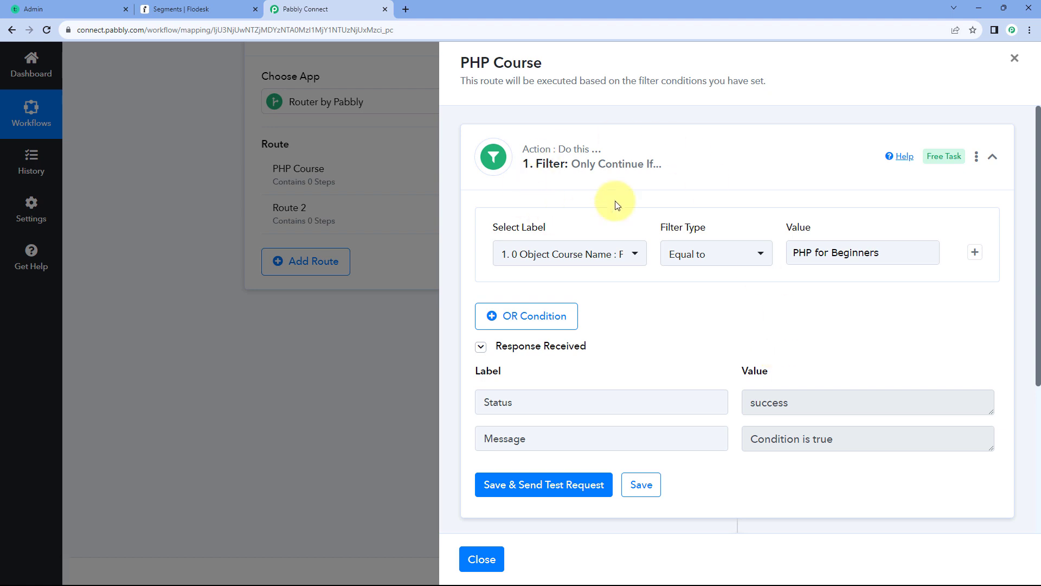
- Add a Flodesk action with the 'Add Existing Subscriber to Segment' event to the PHP Course route
click(690, 147)
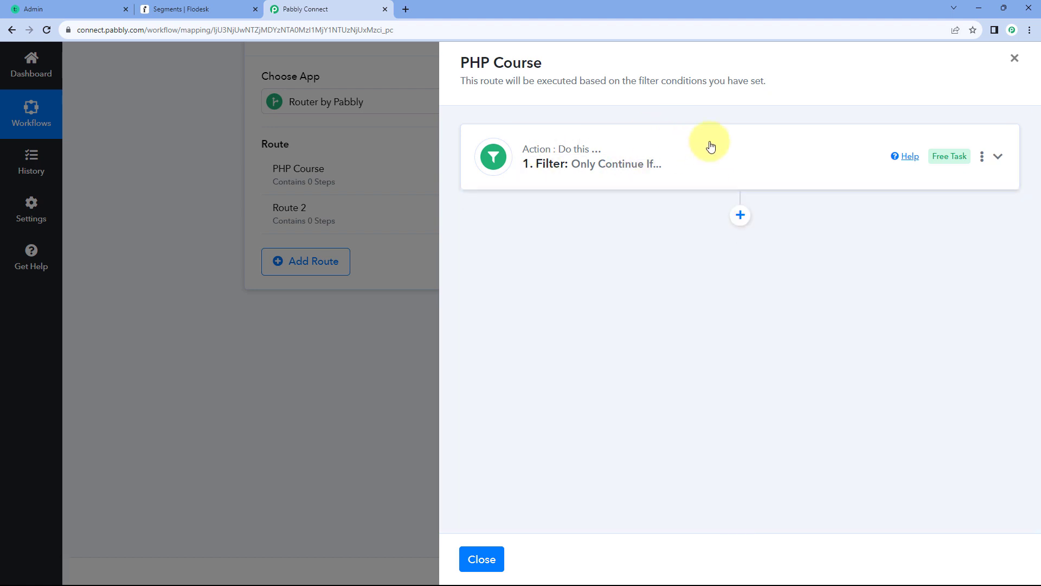
click(741, 215)
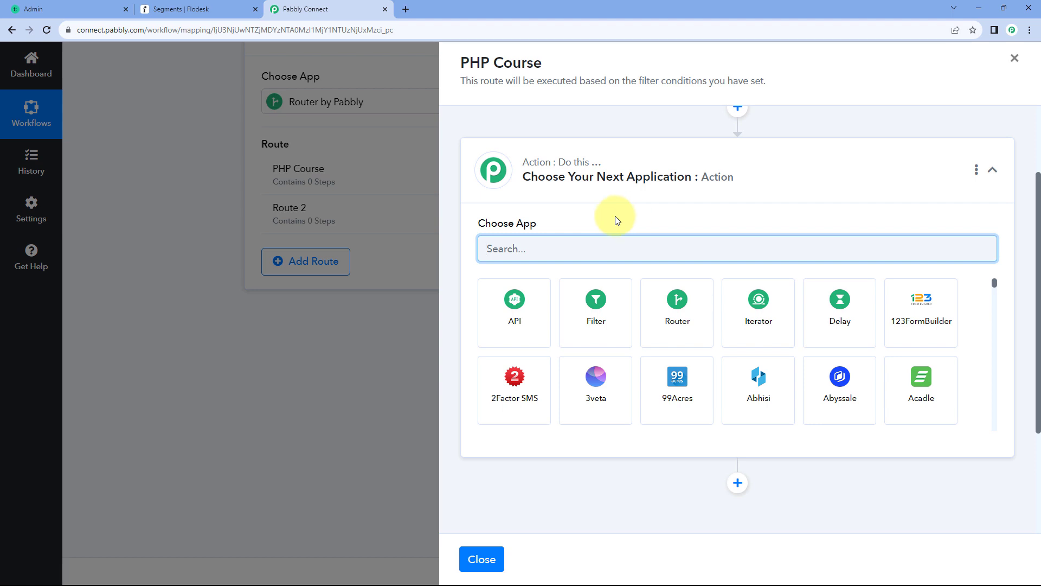
text(Flo)
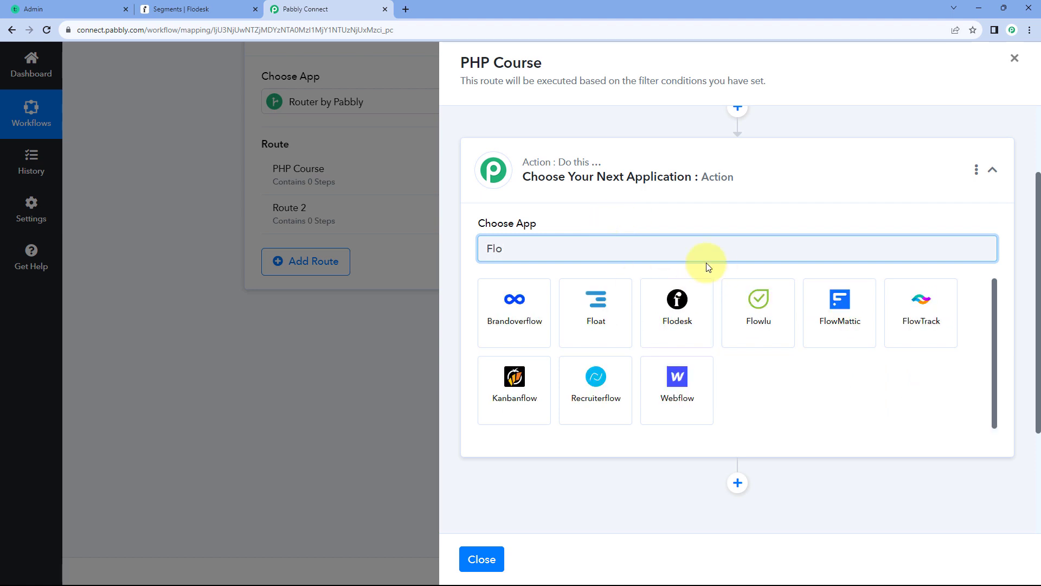
click(668, 305)
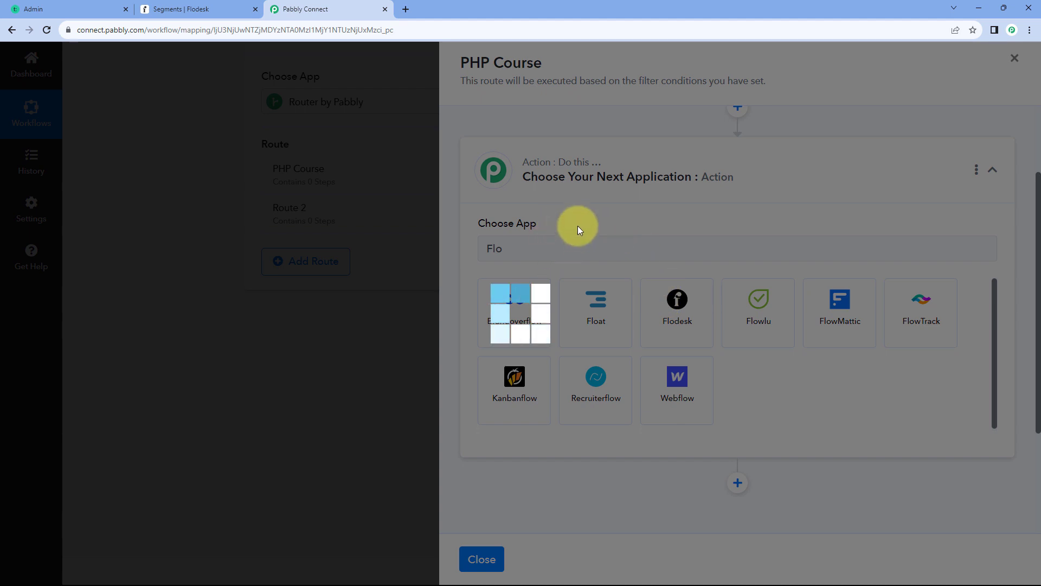
scroll(543, 255, down, 1)
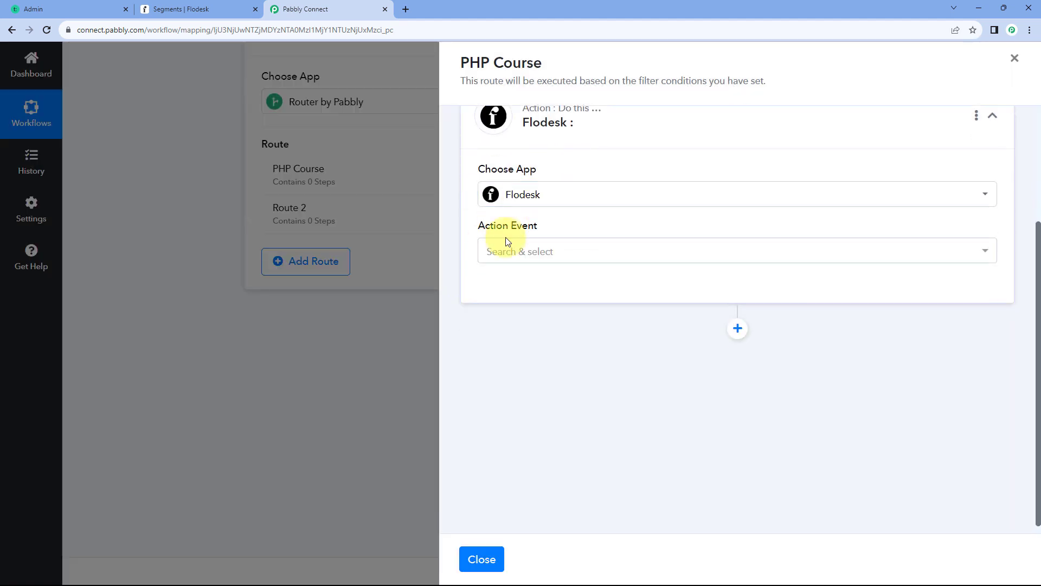
click(567, 252)
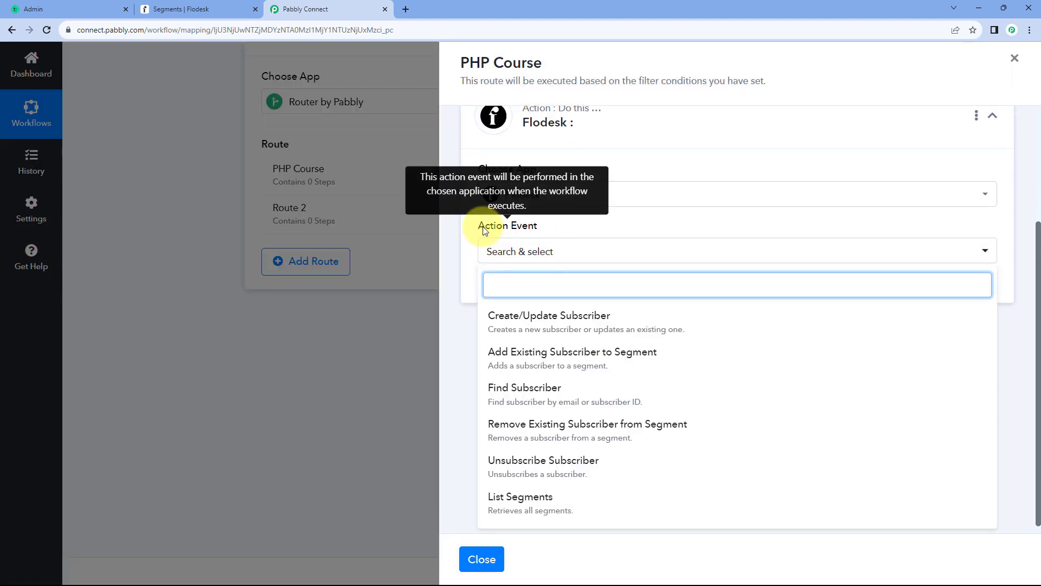
click(530, 348)
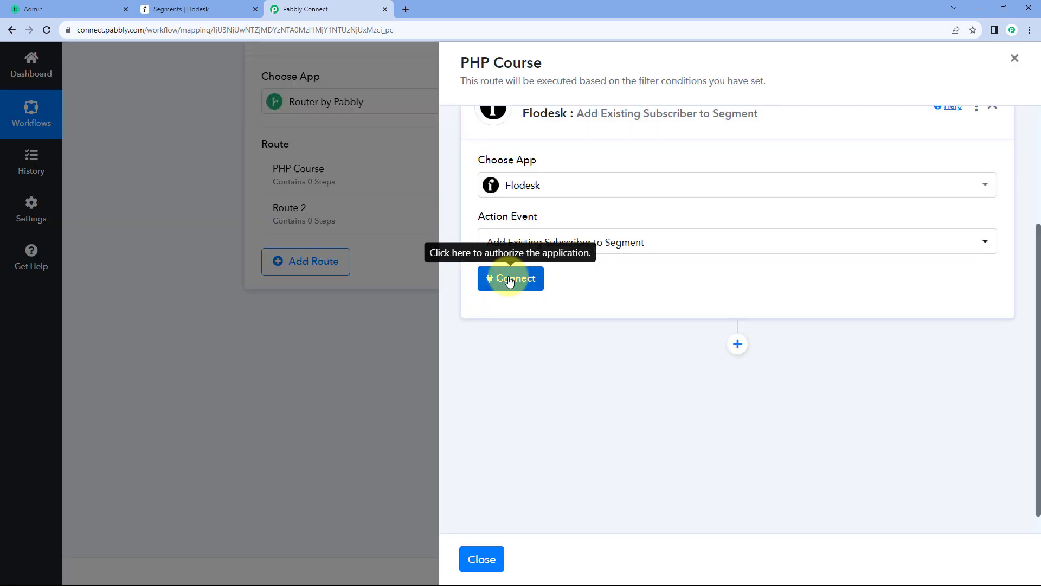
- Link the Flodesk step to the existing Flodesk connection
click(510, 279)
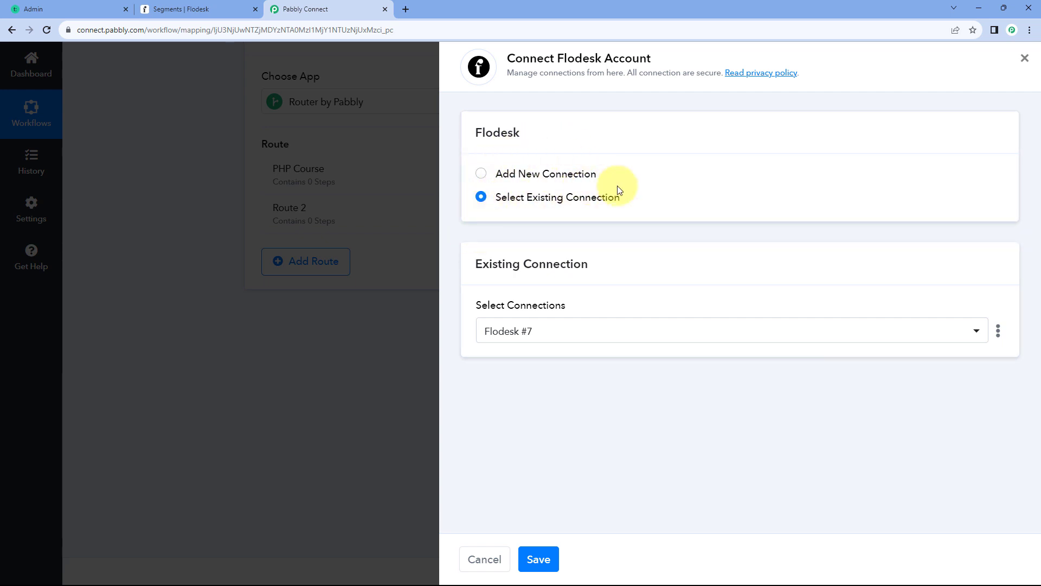
click(537, 557)
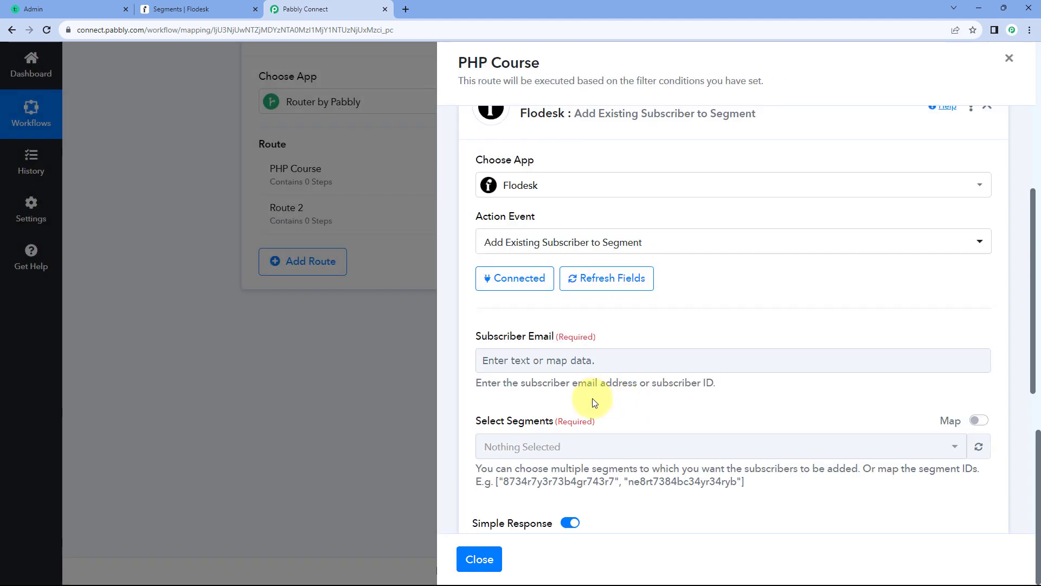
scroll(618, 315, down, 2)
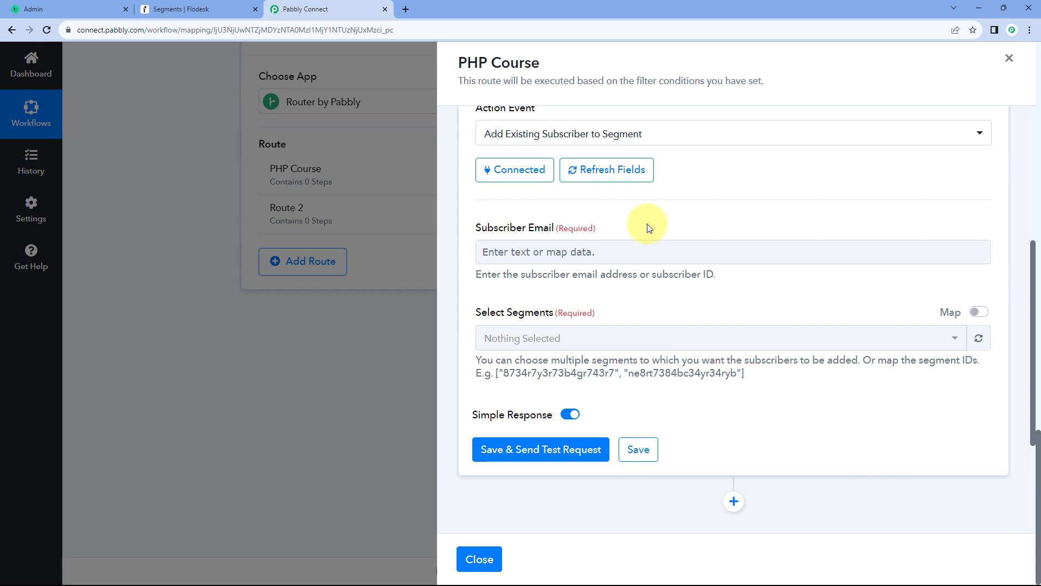
- Map Subscriber Email to the Email field of step 3, Flodesk: Create/Update Subscriber
click(568, 250)
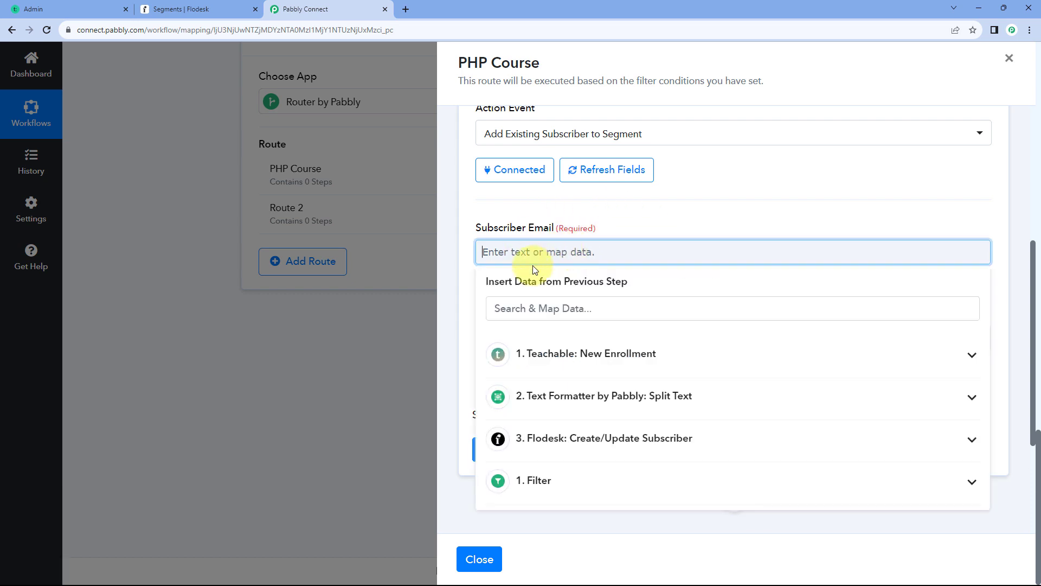
click(573, 440)
scroll(570, 412, down, 3)
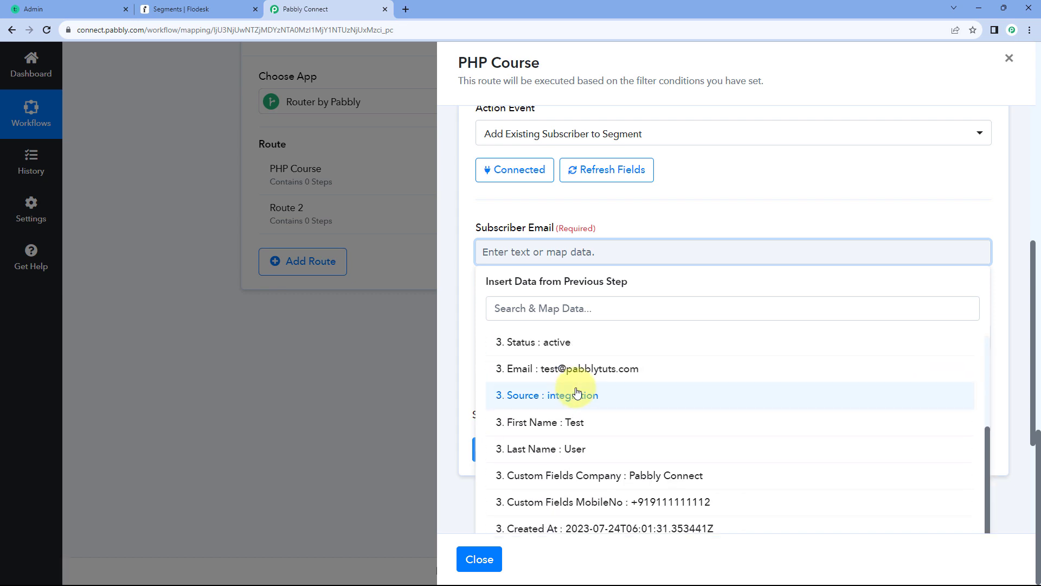
scroll(569, 408, up, 1)
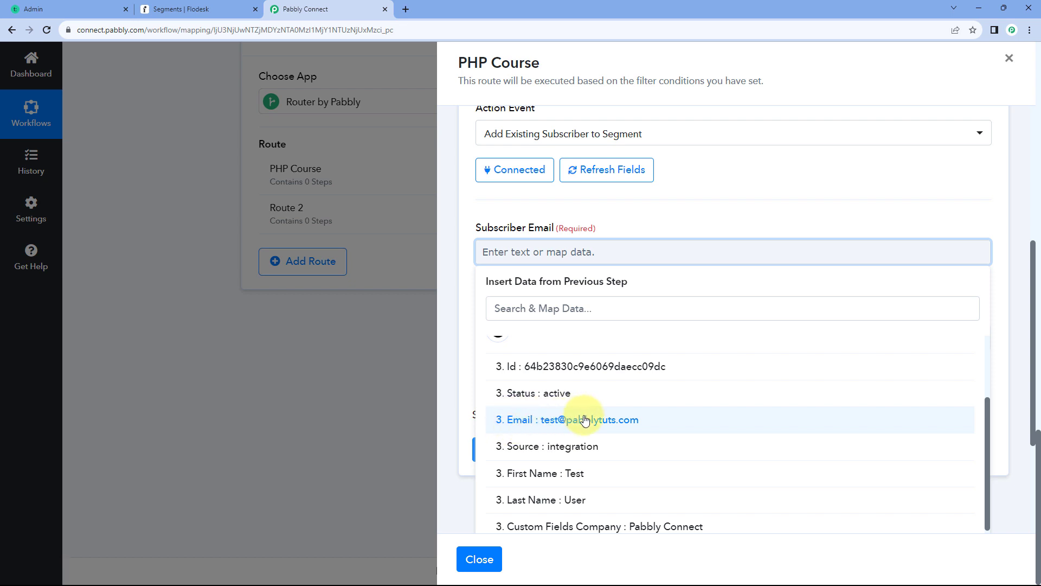
click(537, 423)
click(591, 203)
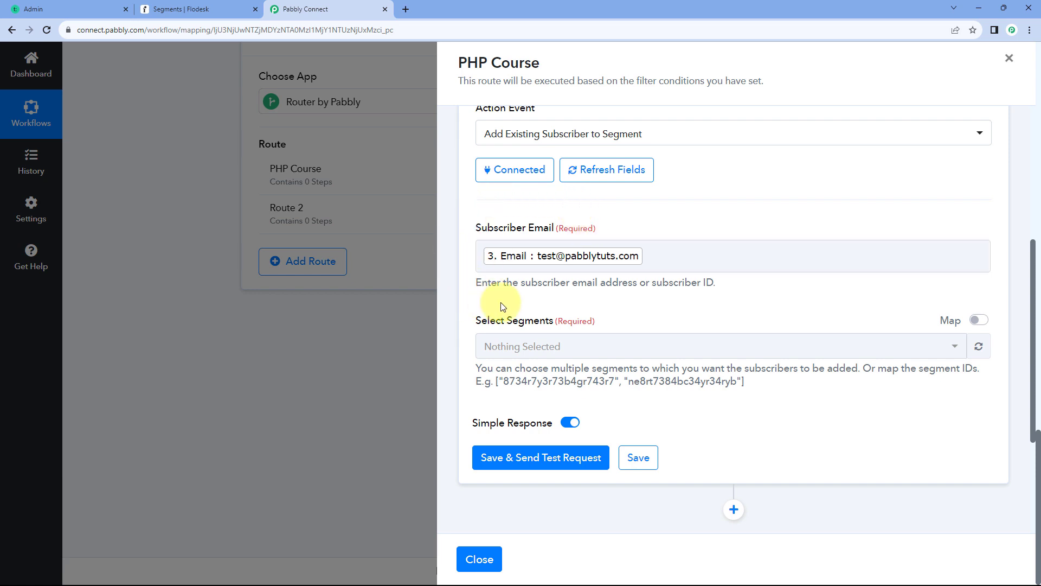
scroll(554, 302, down, 2)
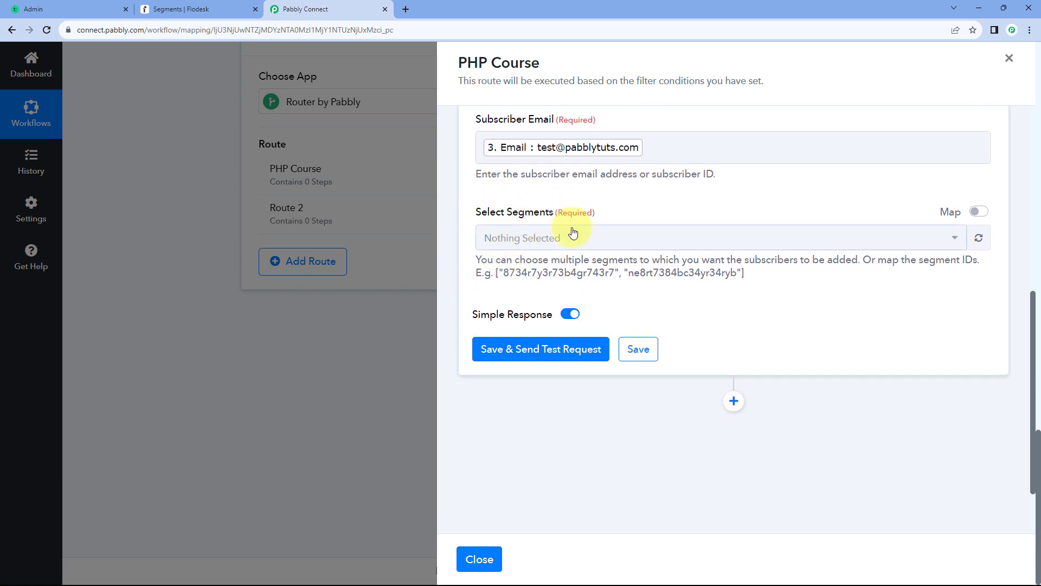
- Choose PHP Course as the only segment, leaving Leads through Emails unselected
click(620, 233)
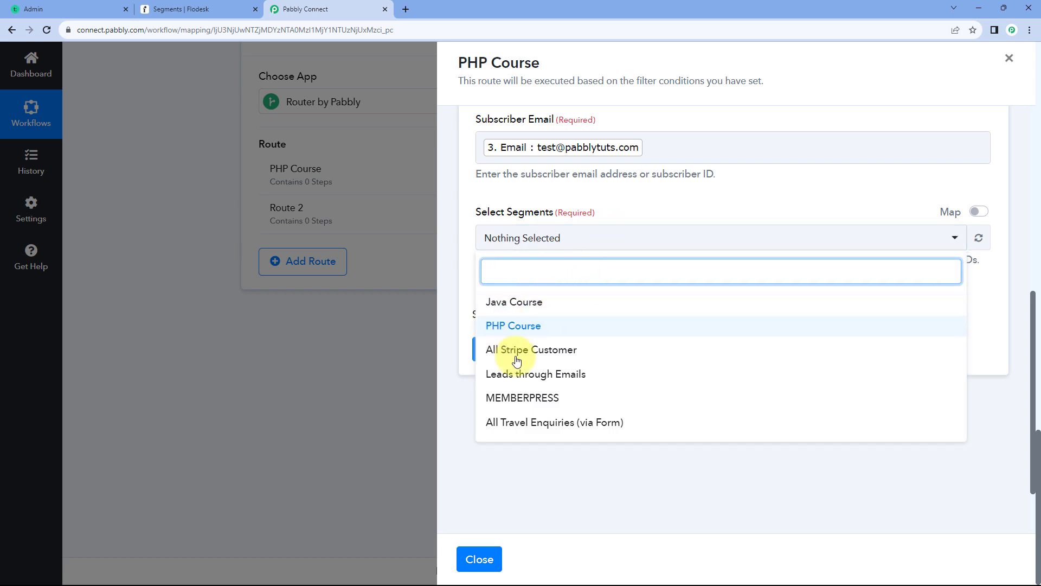
click(220, 9)
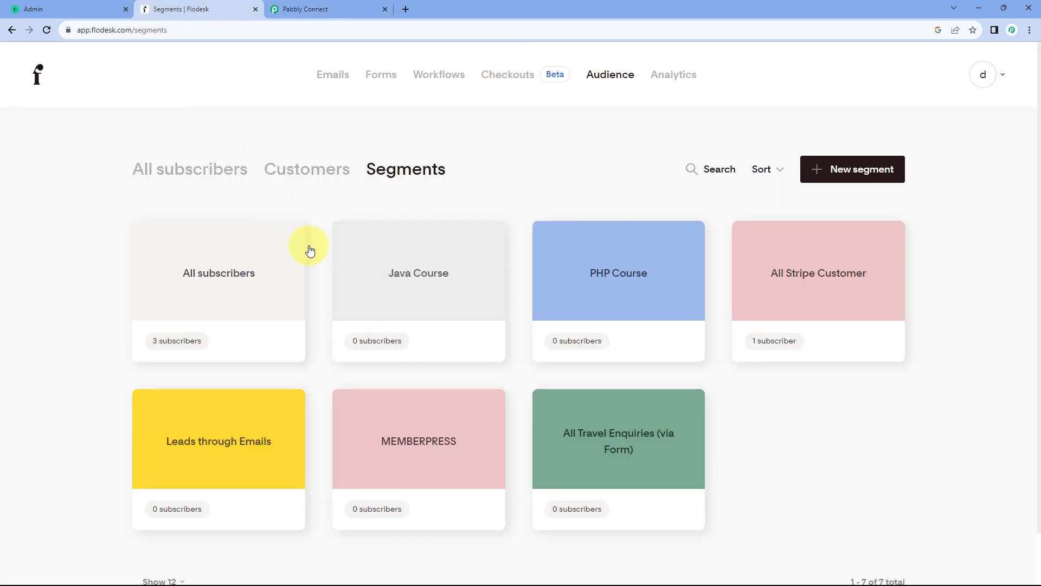
scroll(310, 250, down, 1)
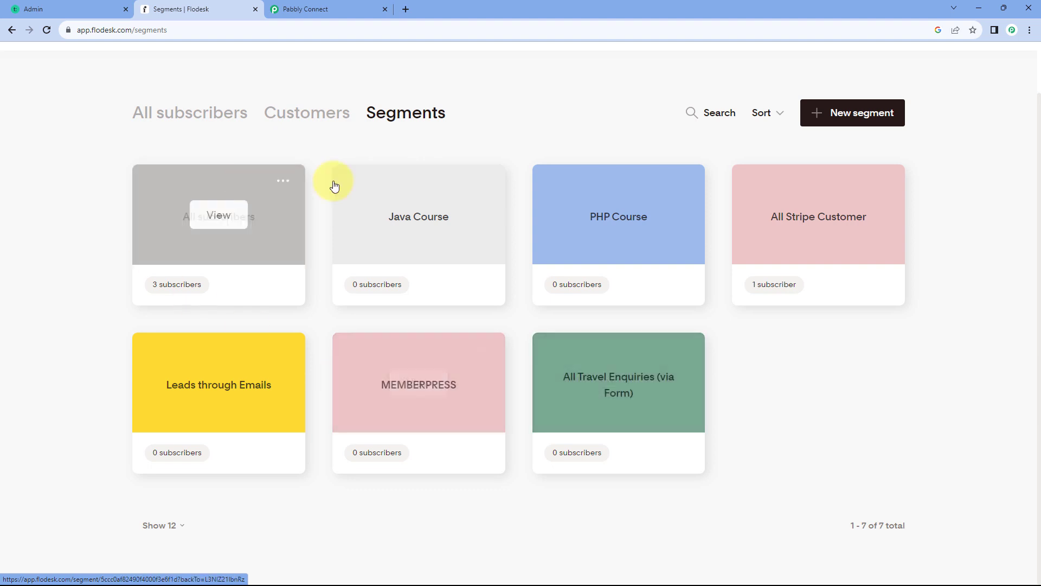
scroll(493, 174, up, 1)
click(374, 10)
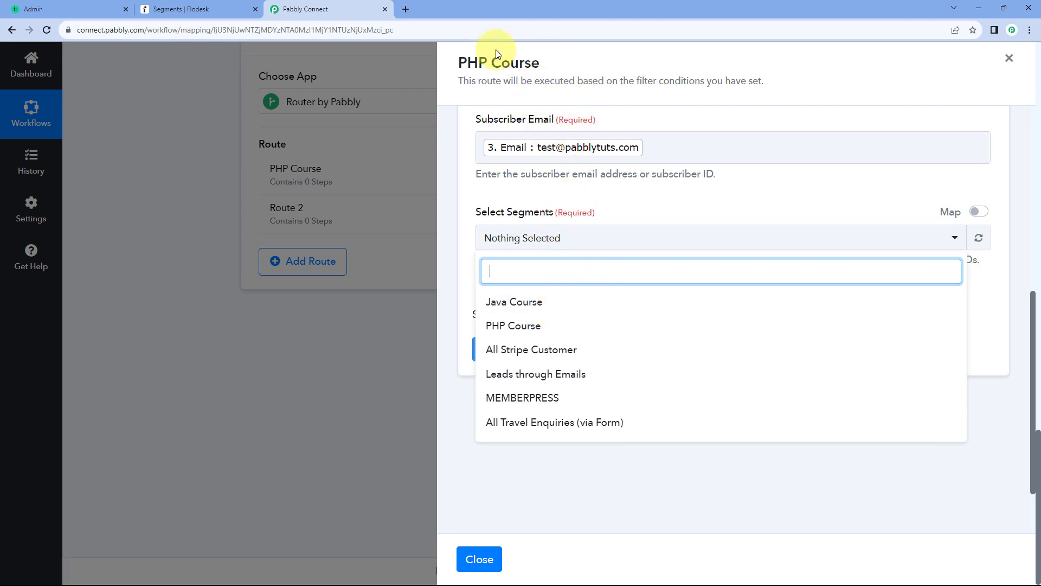
click(535, 328)
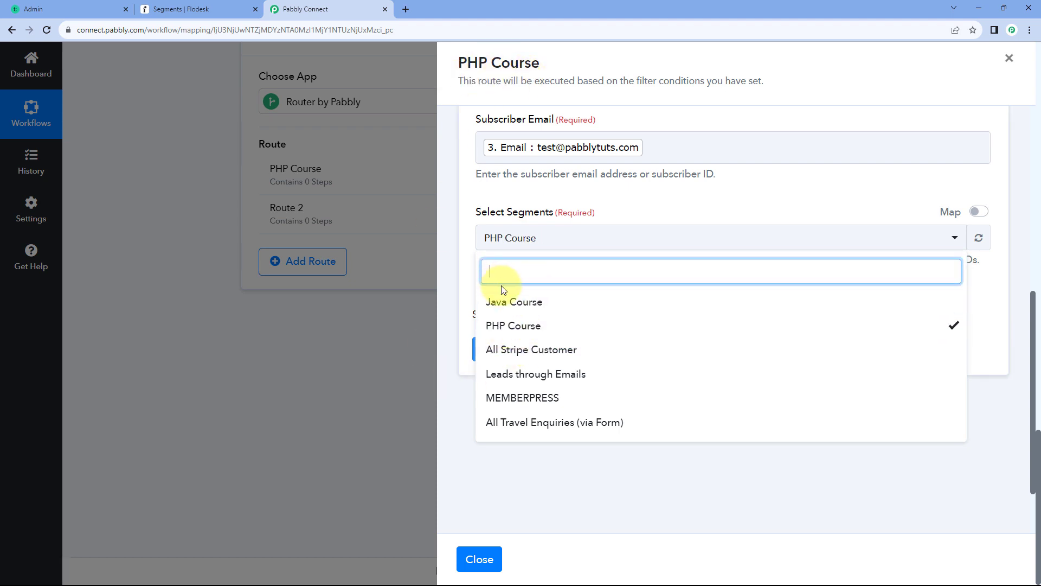
click(464, 245)
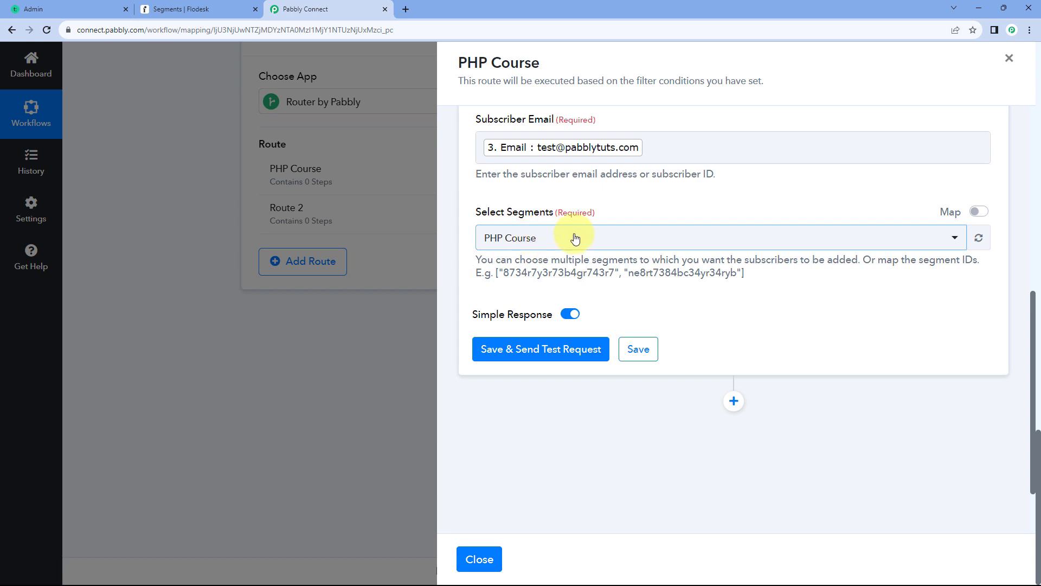
click(576, 238)
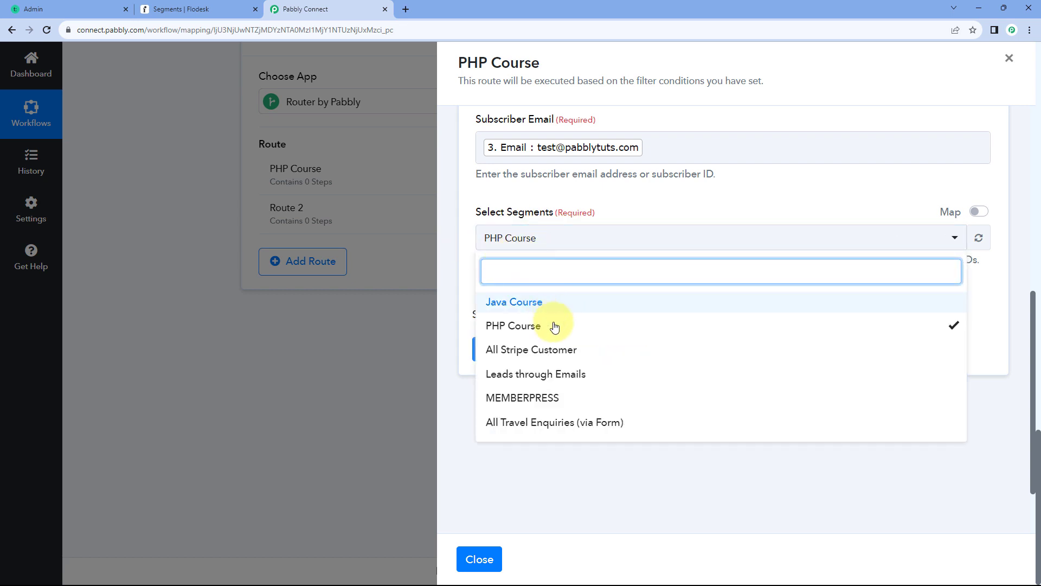
click(555, 375)
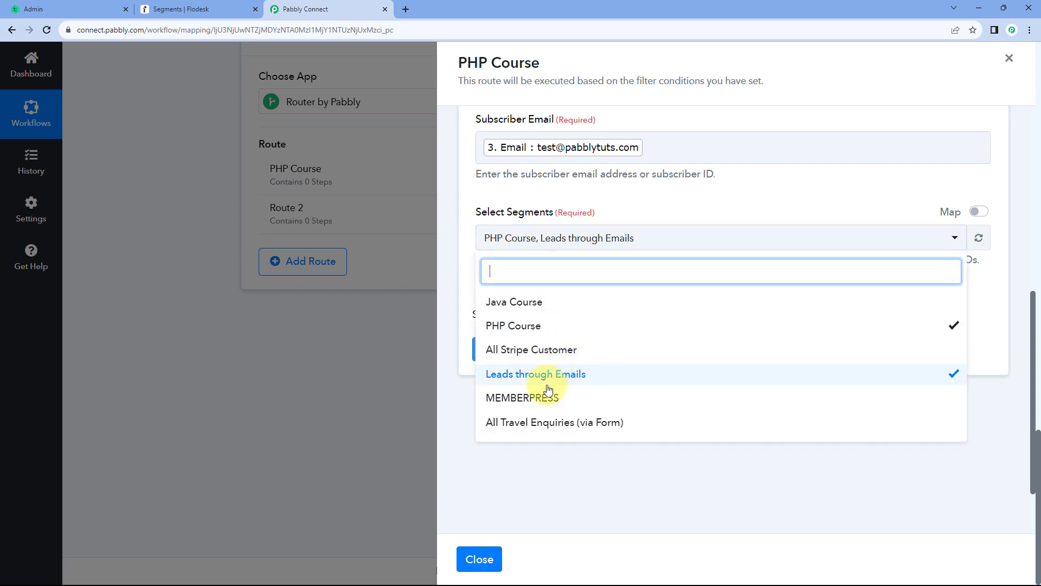
click(548, 379)
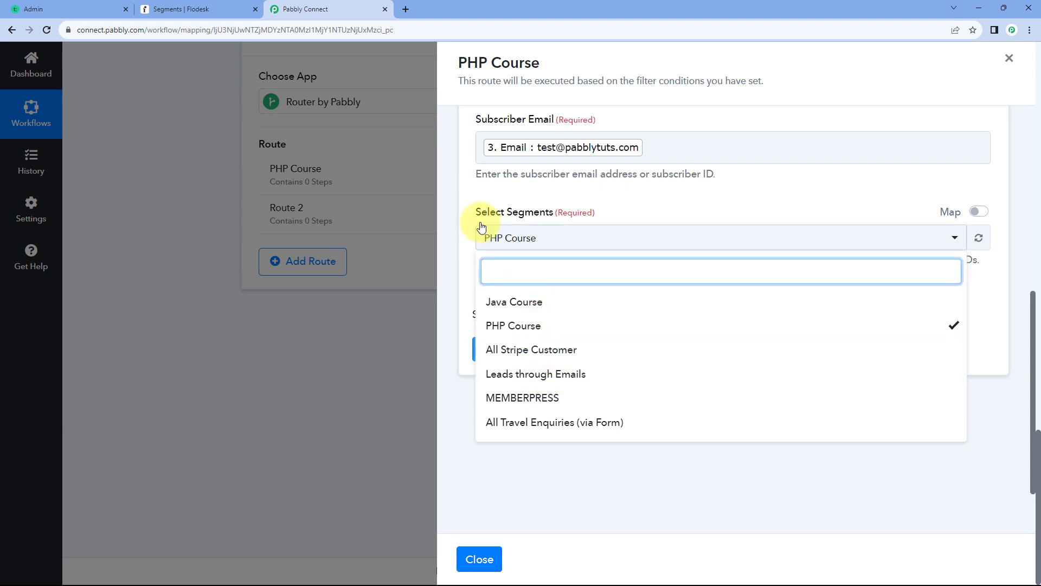
click(473, 190)
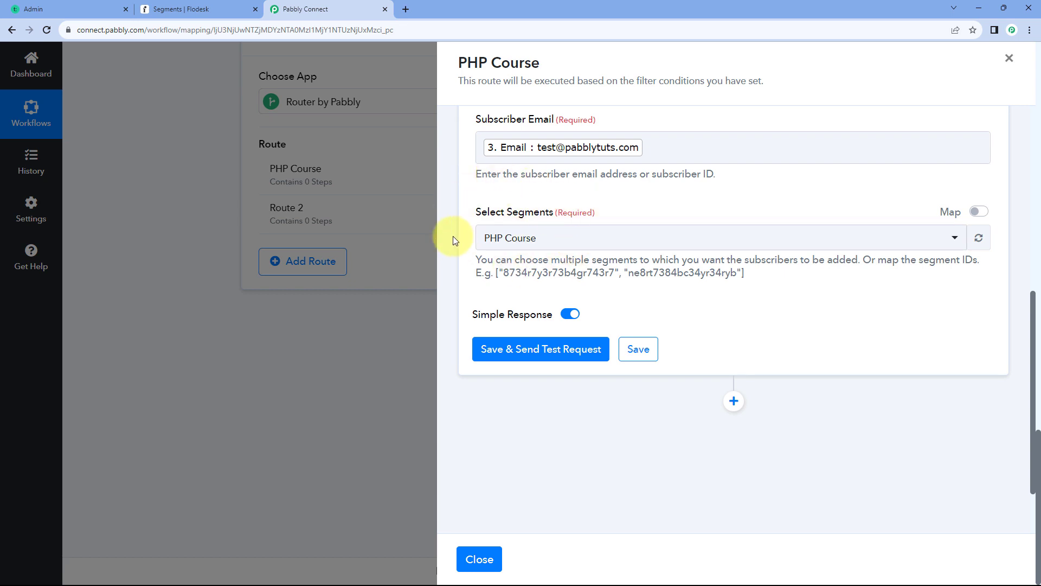
- Save and test the Flodesk step, confirming Segments 0 Name is PHP Course, then switch to Flodesk
click(542, 350)
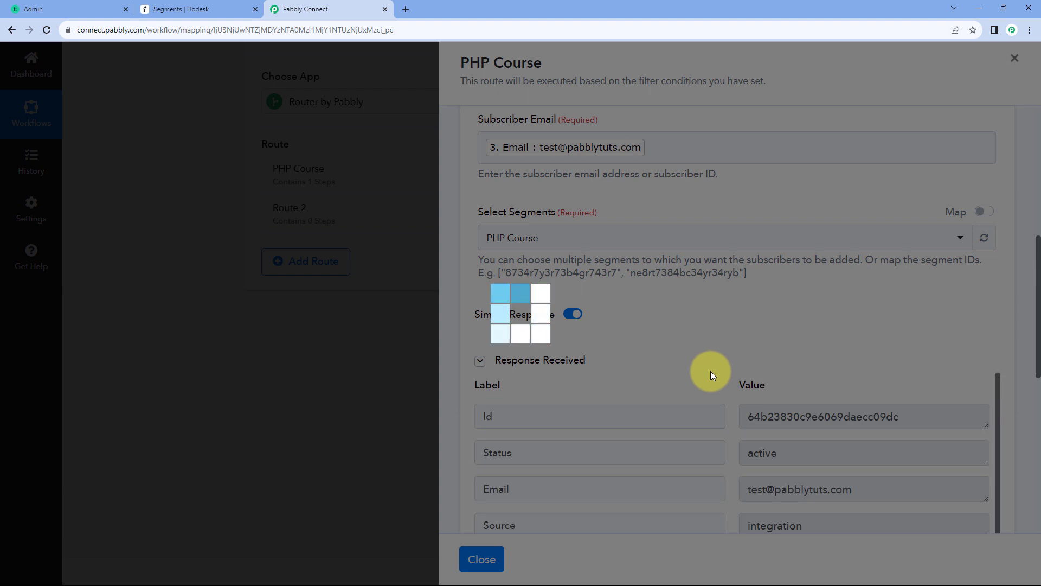
scroll(705, 347, down, 2)
scroll(704, 337, down, 1)
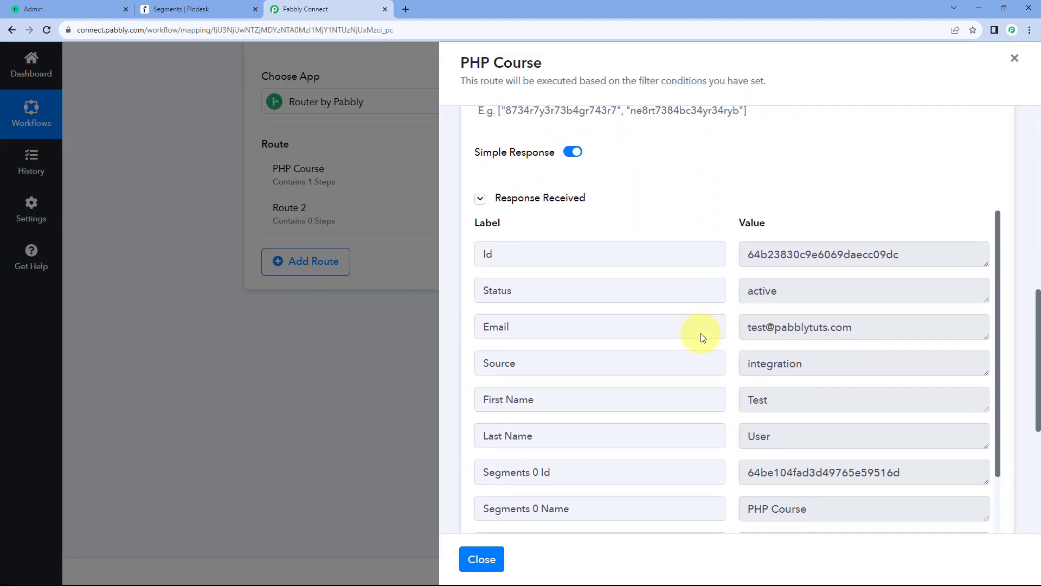
scroll(700, 334, up, 2)
scroll(700, 337, down, 1)
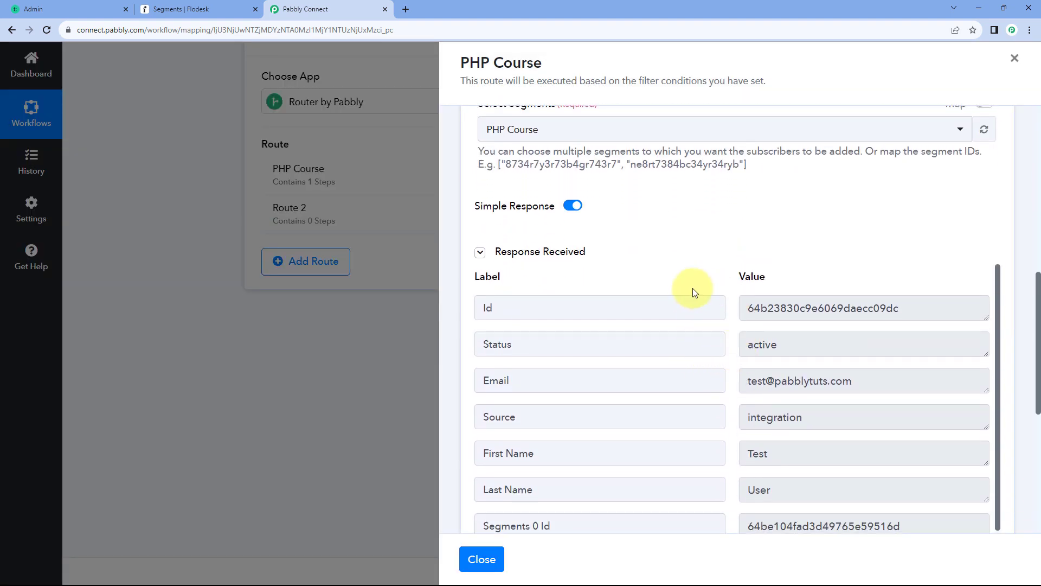
scroll(705, 336, down, 1)
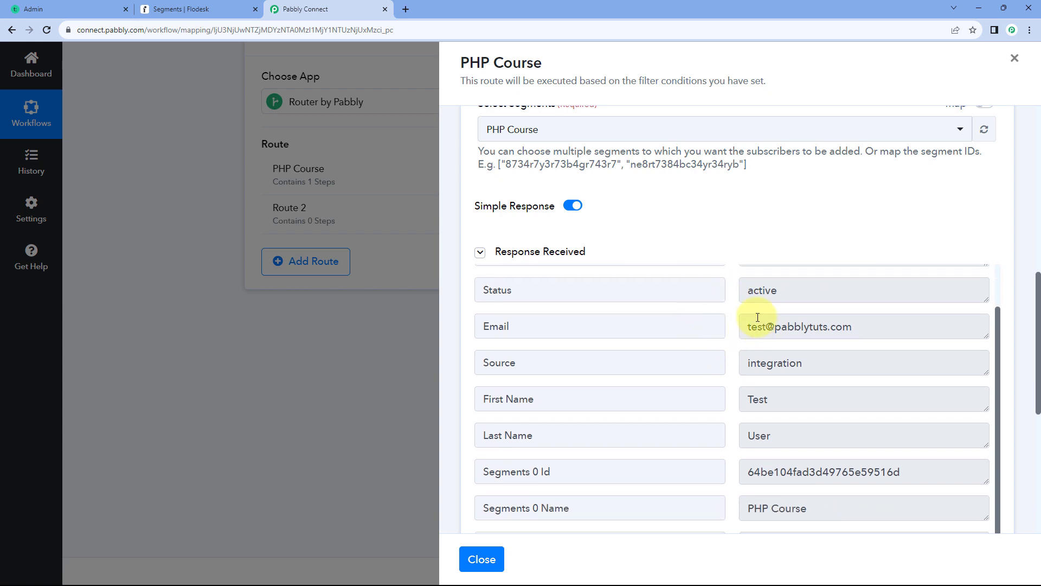
drag(826, 509, 743, 508)
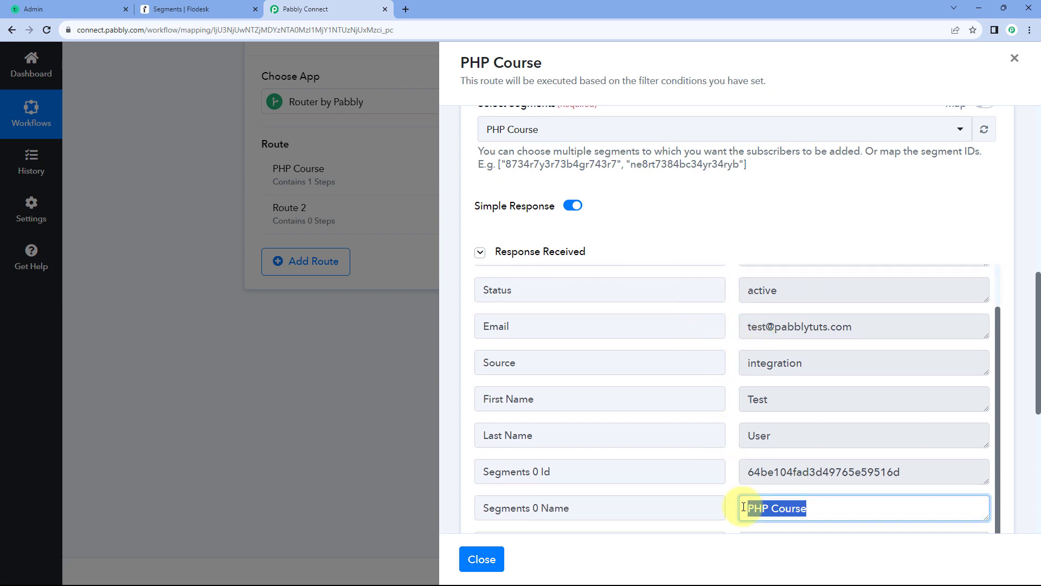
click(699, 255)
scroll(498, 195, up, 1)
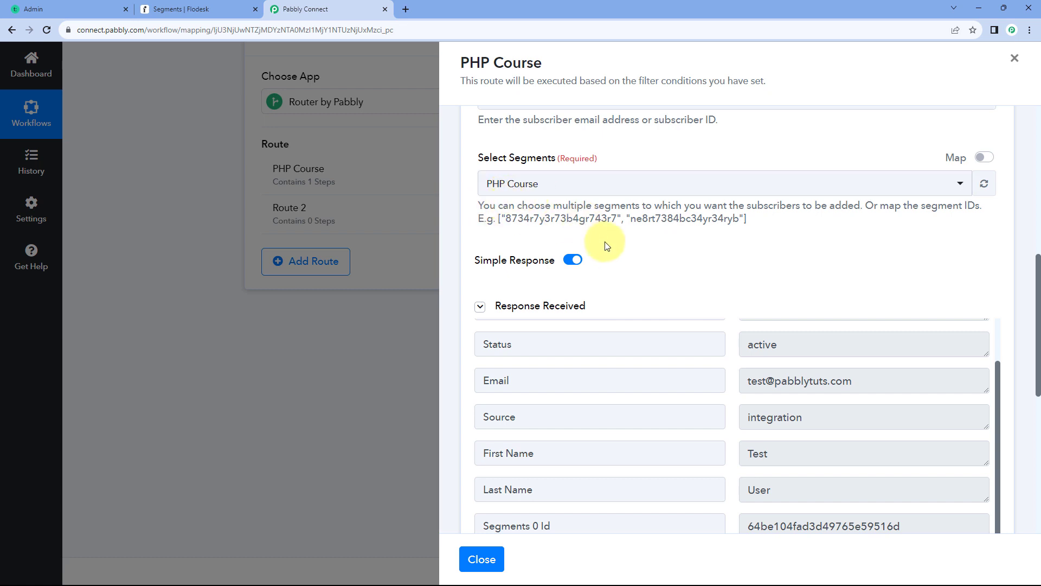
click(224, 9)
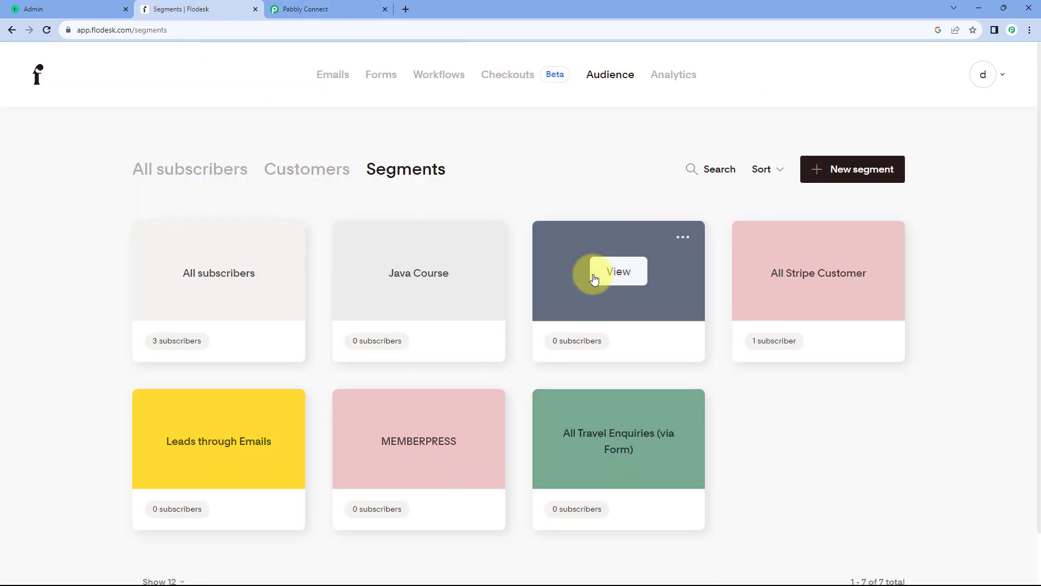
- Verify Flodesk's PHP Course segment shows 1 active test subscriber, then return to Pabbly Connect
click(622, 276)
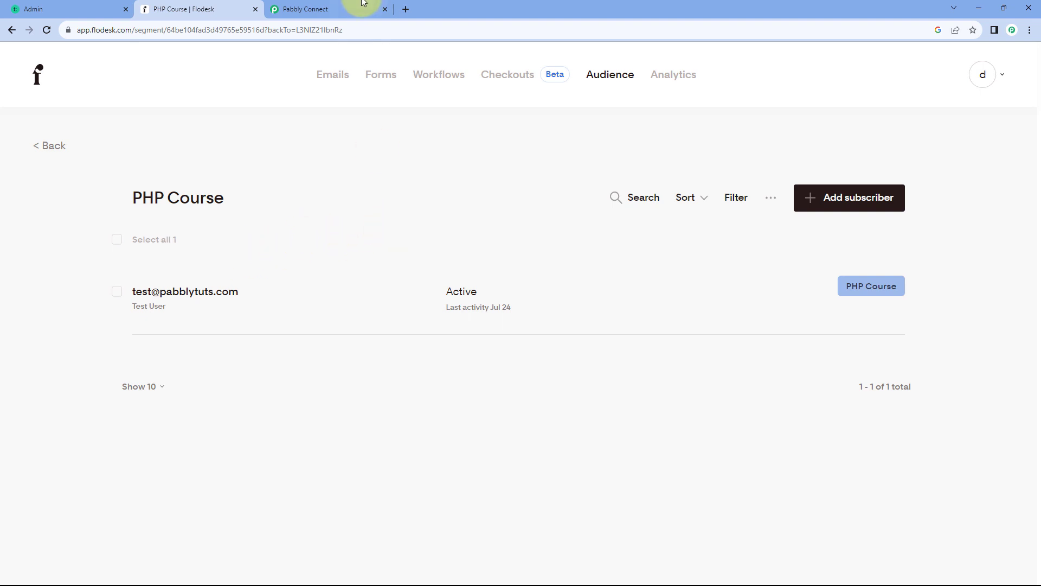
click(347, 10)
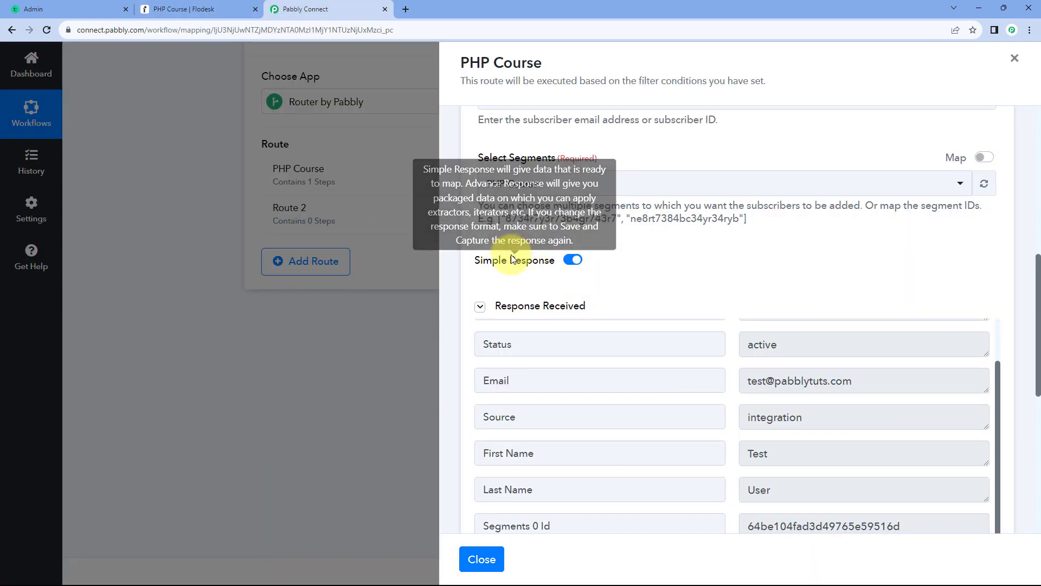
- Clone the PHP Course route and rename the copy to 'Java Course'
scroll(478, 282, down, 1)
click(481, 560)
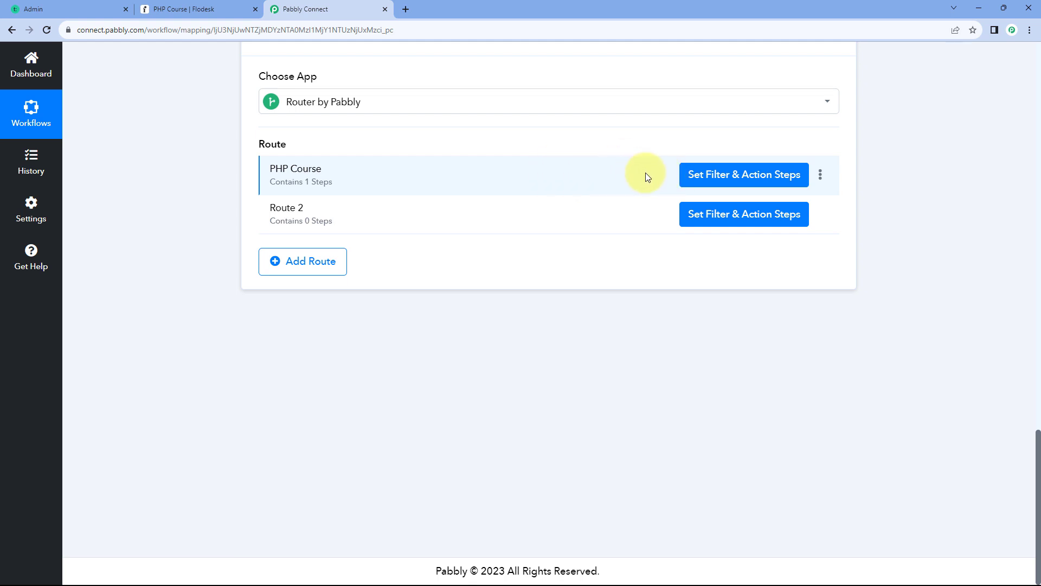
click(821, 174)
click(765, 214)
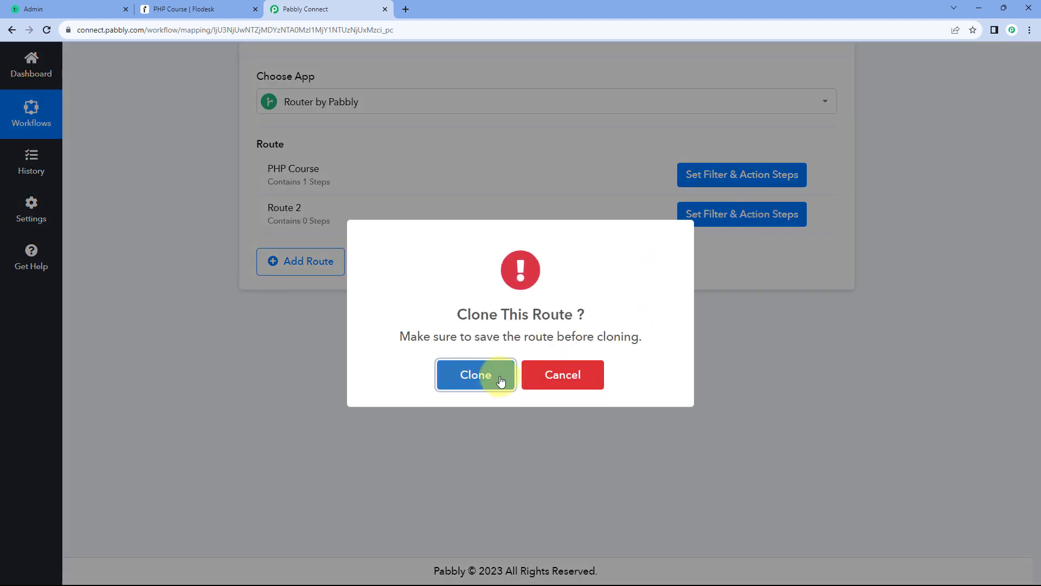
click(491, 375)
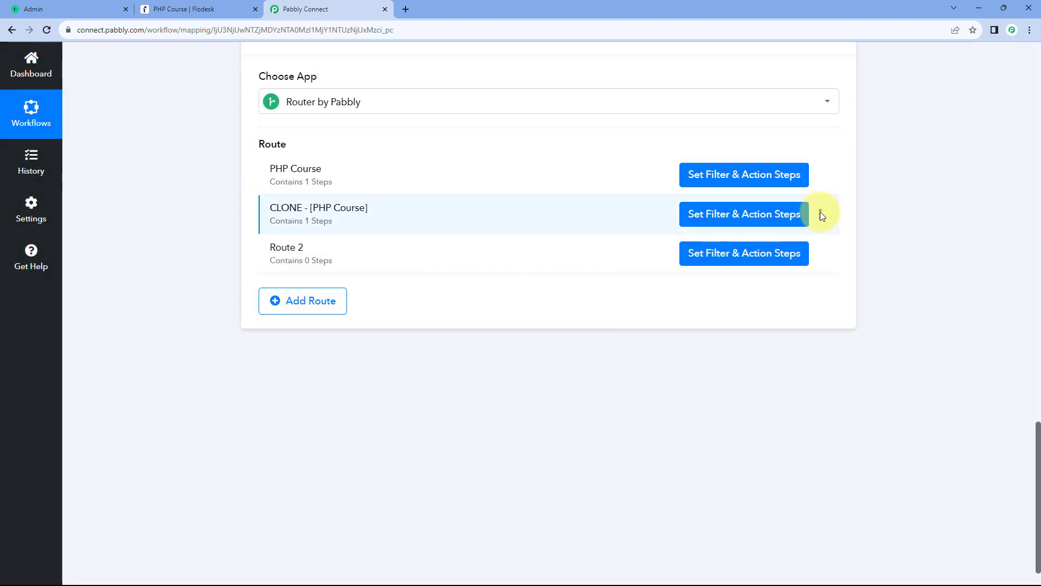
click(820, 214)
click(748, 235)
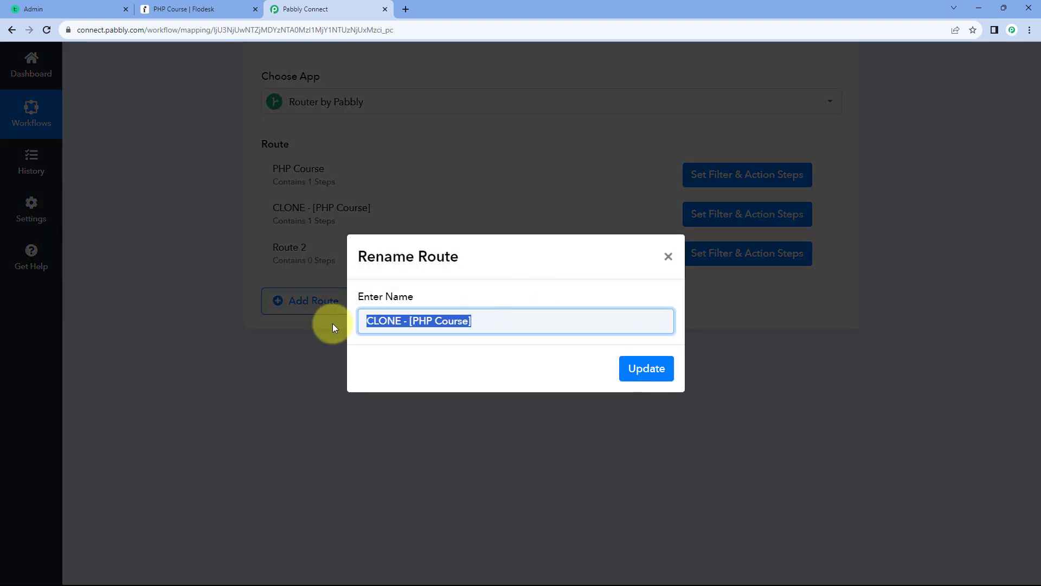
text(Ja)
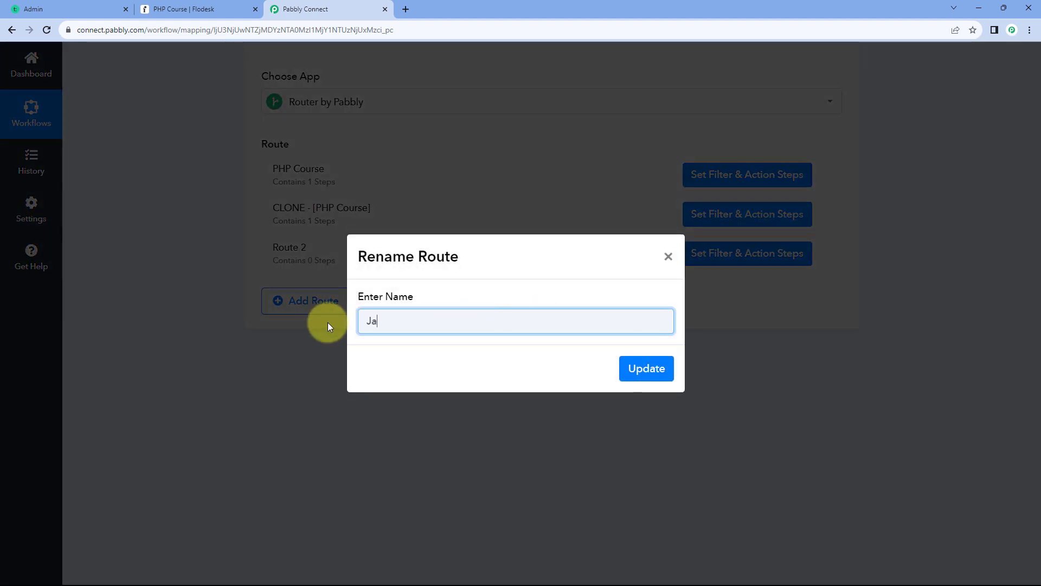
text(va Course)
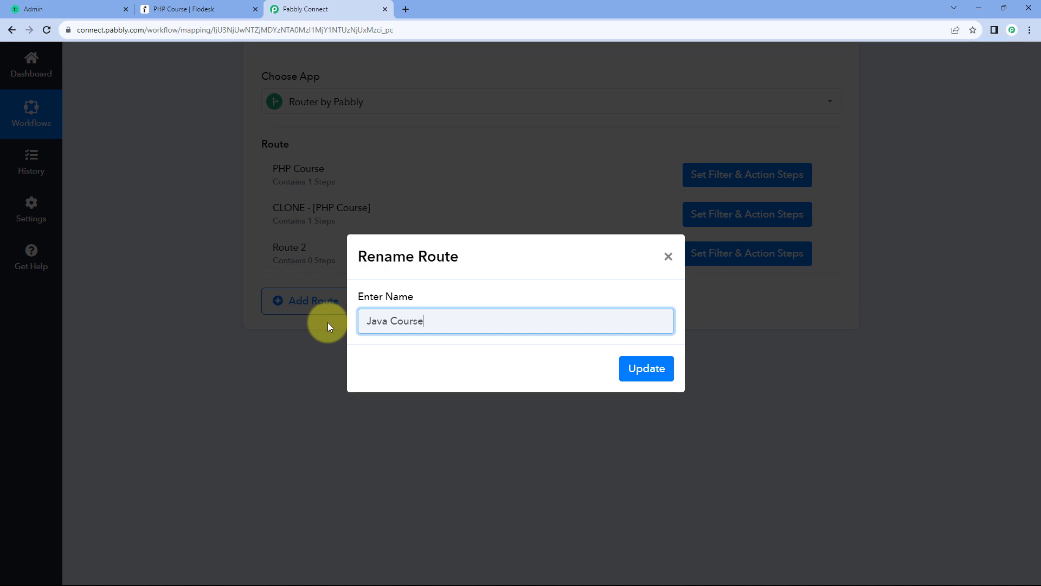
click(644, 374)
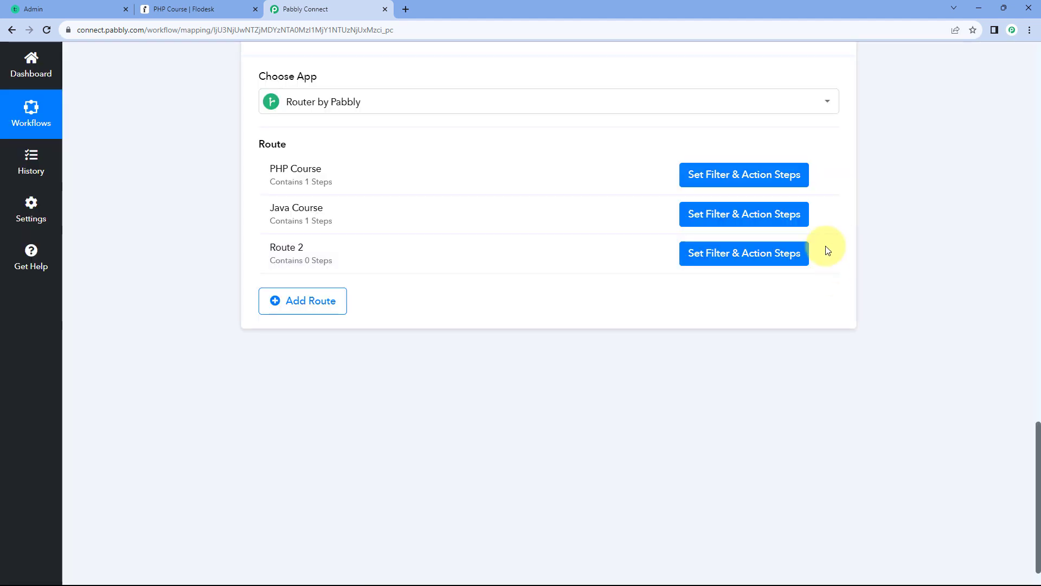
- Delete the empty Route 2 from the router
click(821, 252)
click(745, 309)
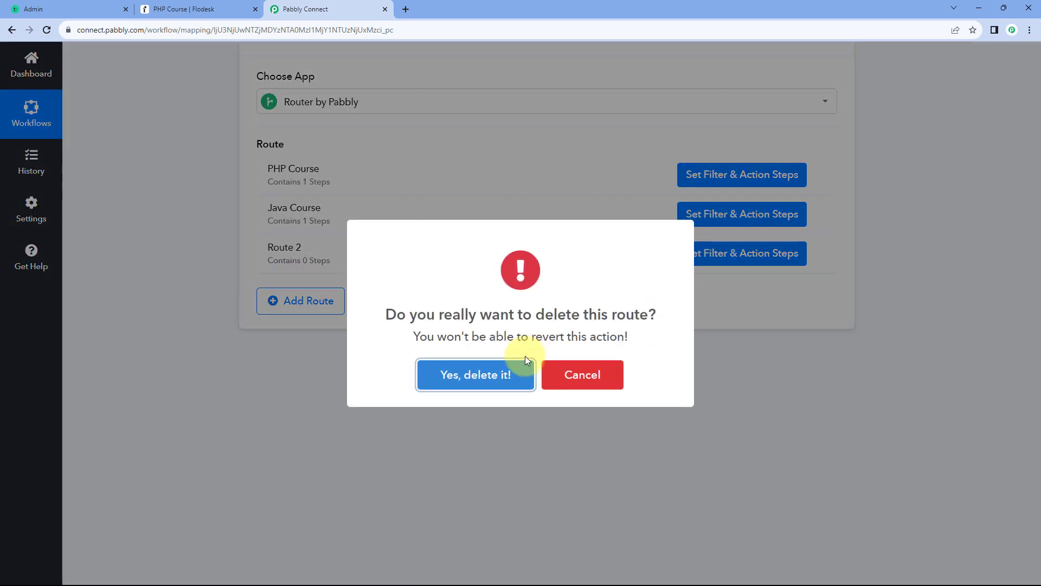
click(524, 369)
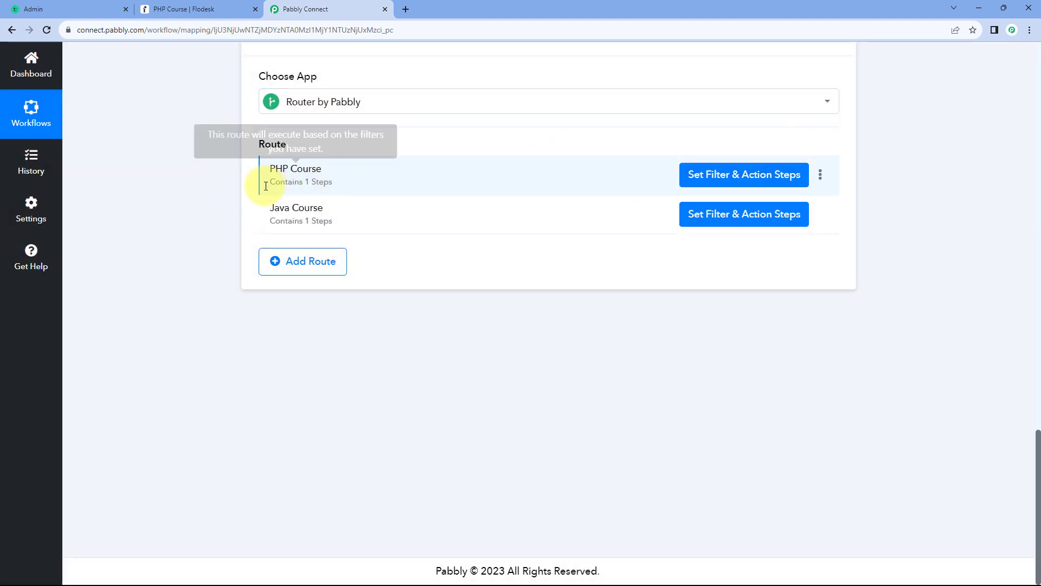
- Open the Java Course route's filter and select its old value, PHP for Beginners
click(749, 217)
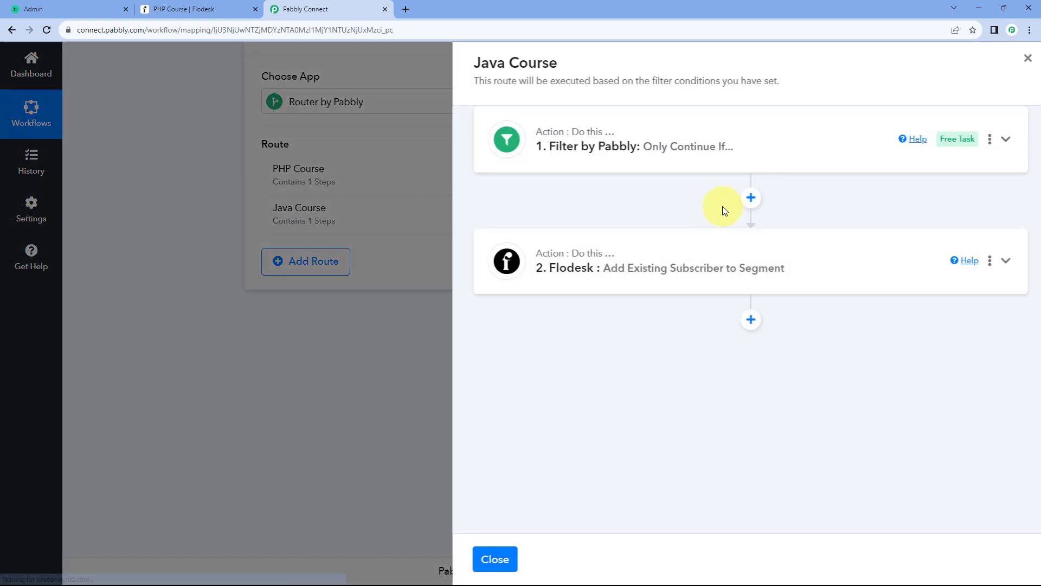
click(708, 145)
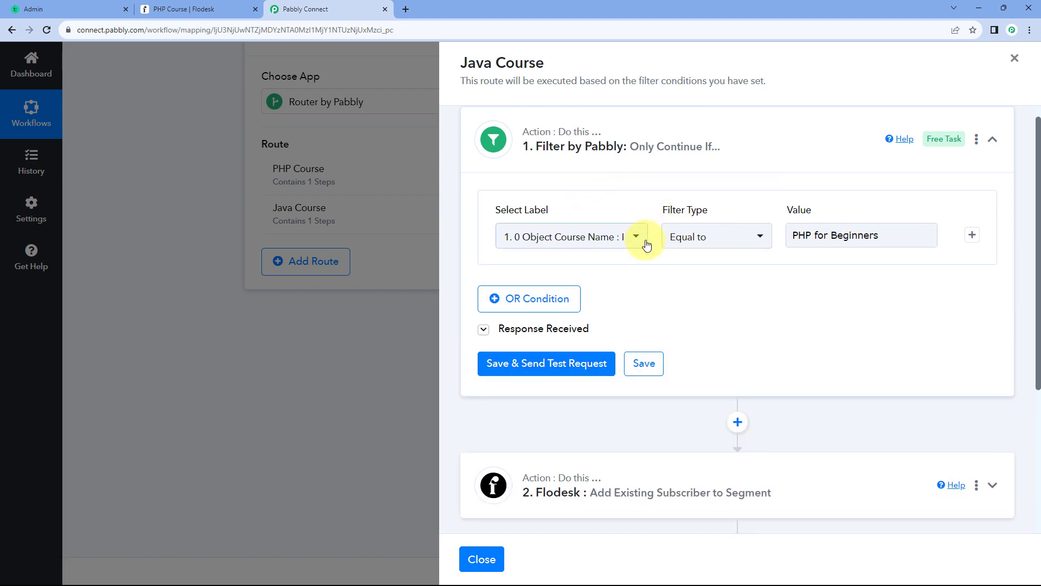
click(870, 234)
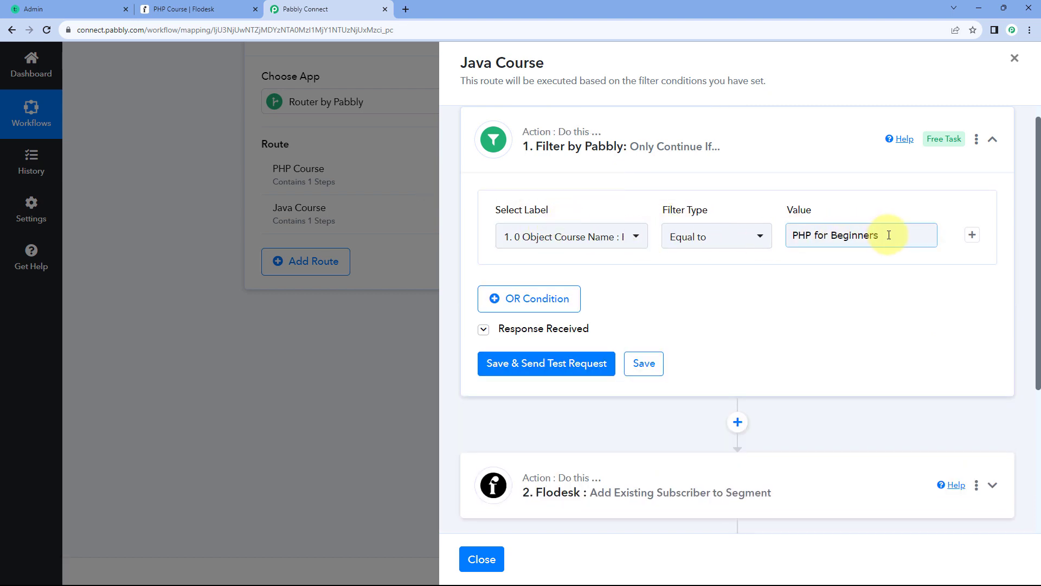
drag(889, 234, 781, 236)
text(=)
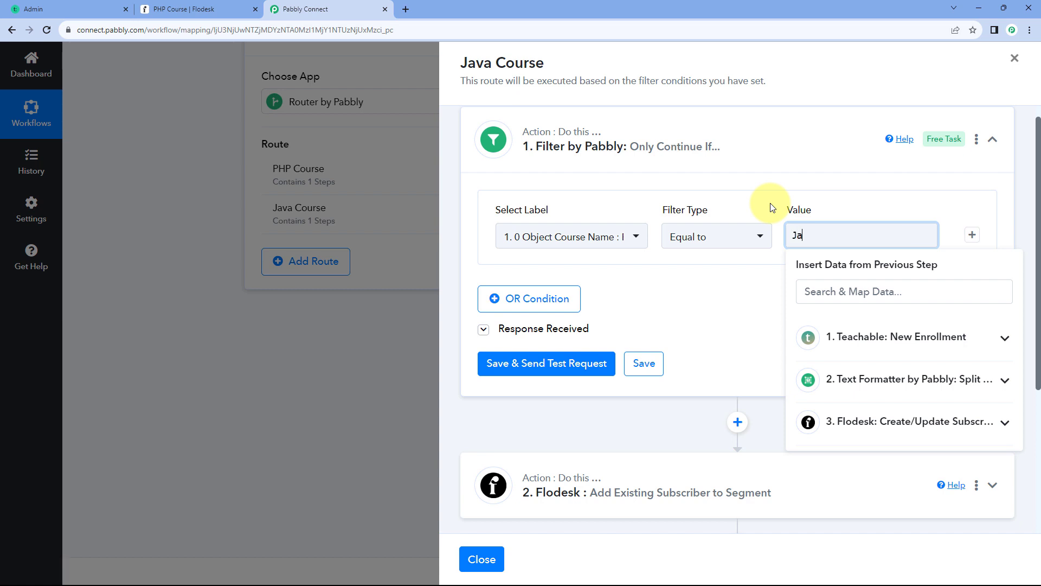
text(va)
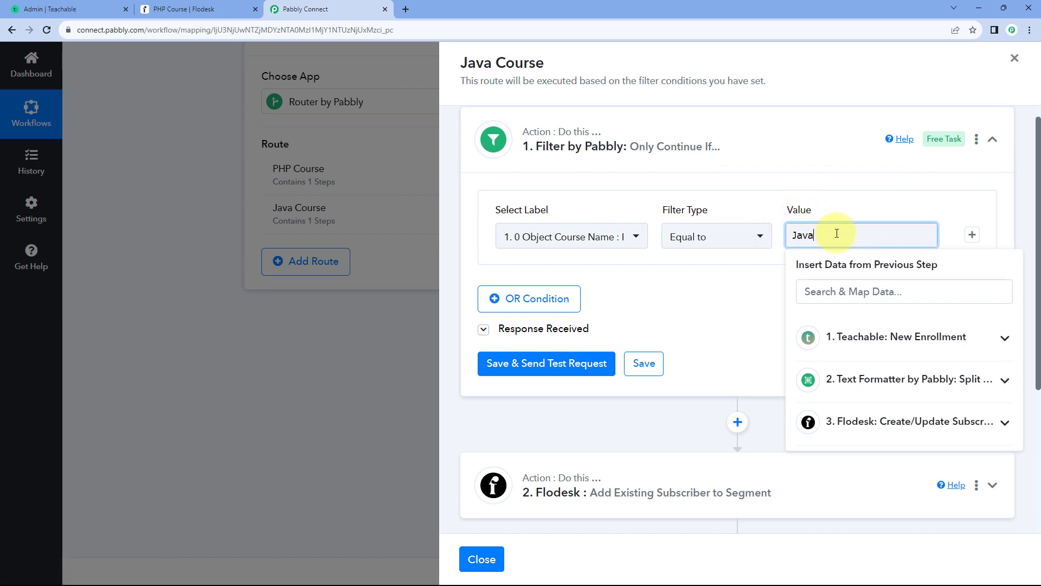
- Check the course name in Teachable's course list and enter Basic JAVA as the filter value
click(111, 7)
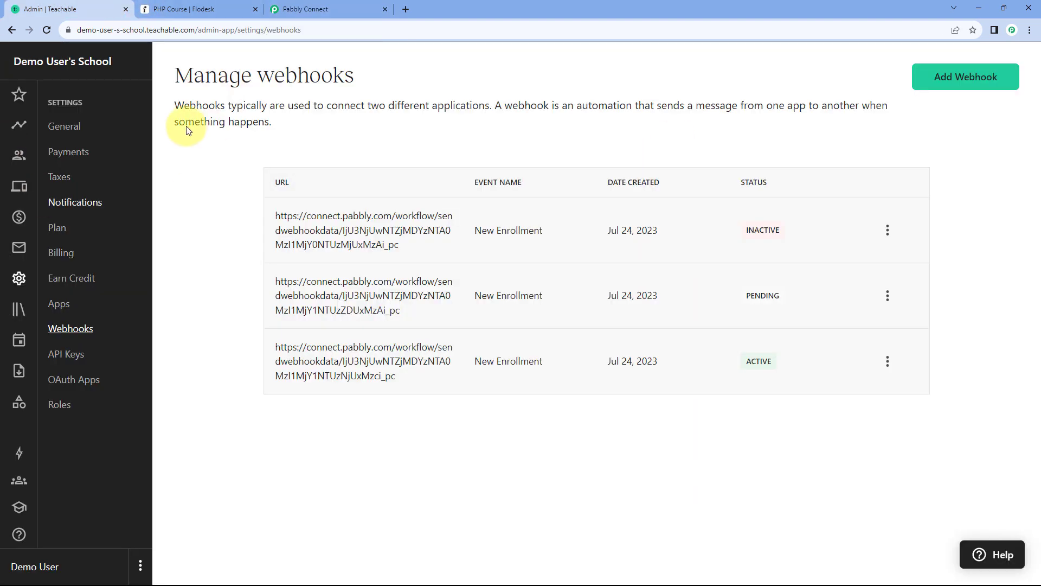
click(17, 306)
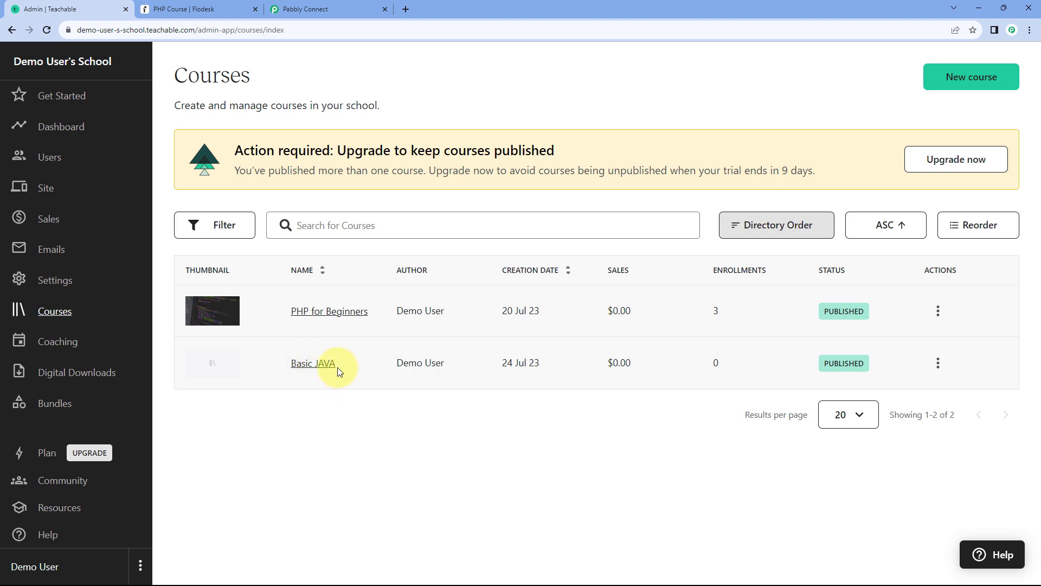
click(328, 8)
double_click(795, 235)
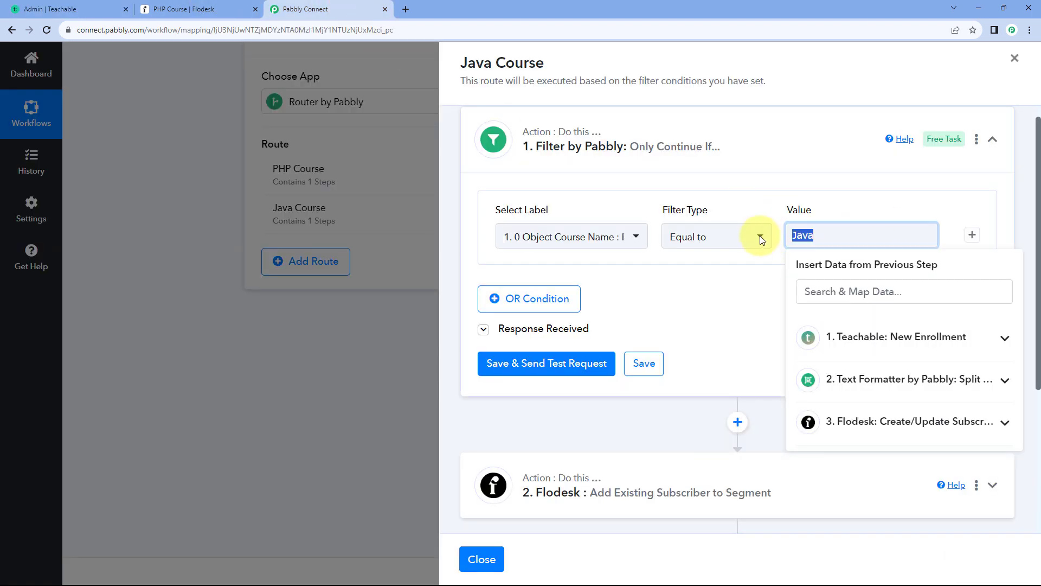
text(Basic )
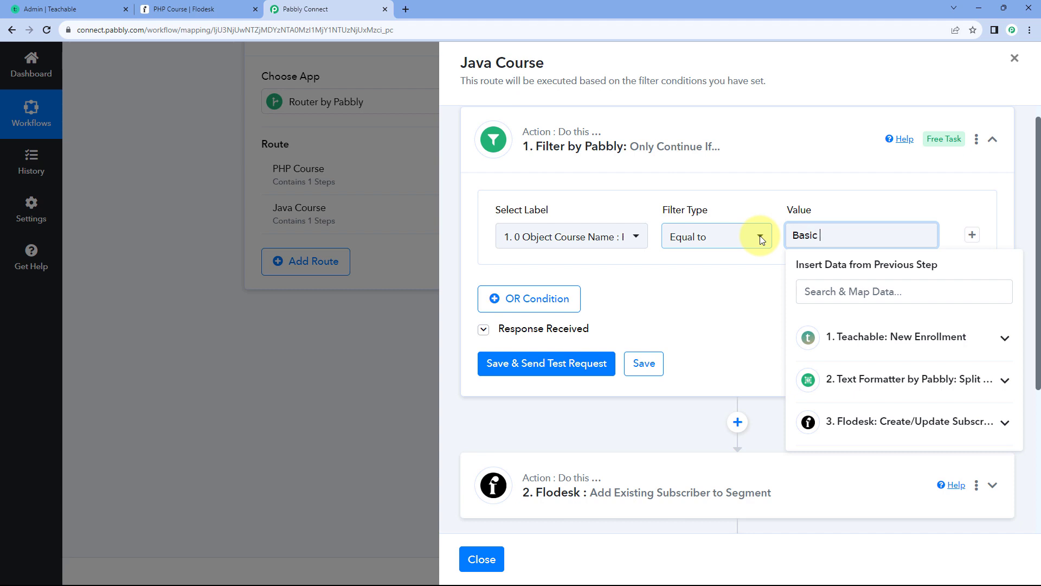
text(JAVA)
click(746, 285)
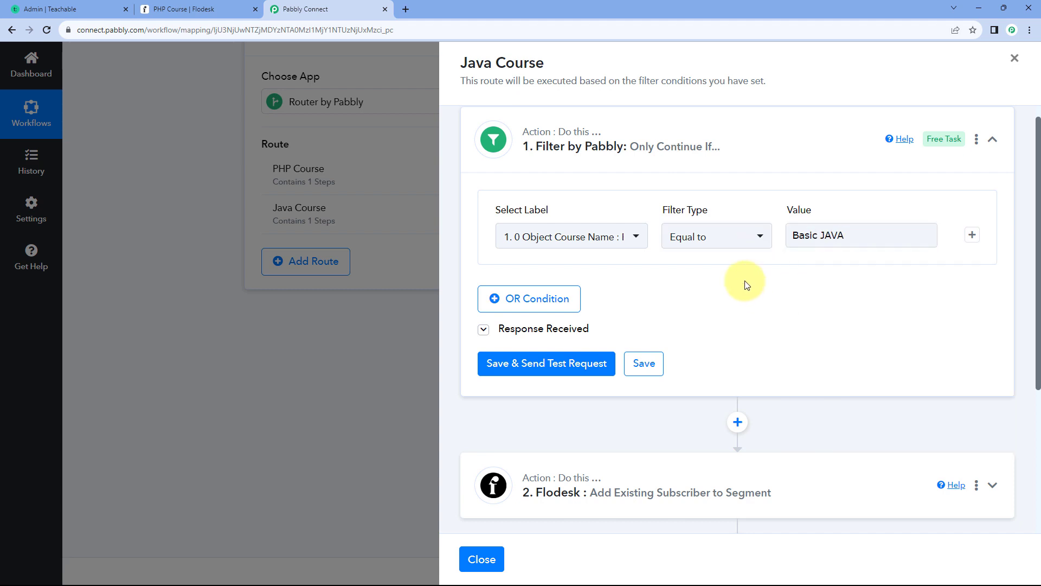
- Save and test the filter, which returns Condition is false, and review which field it compares
click(592, 363)
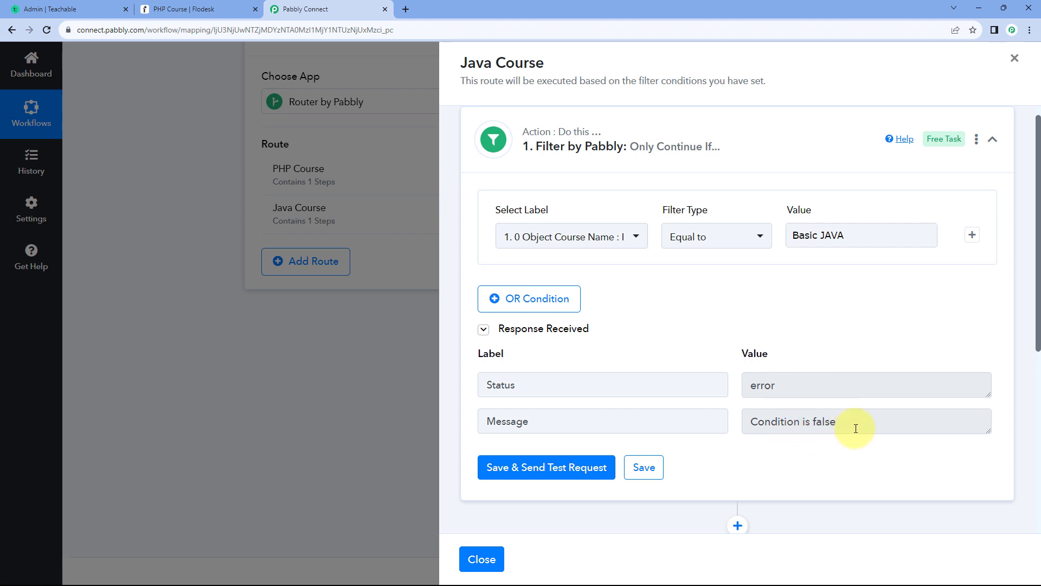
click(629, 237)
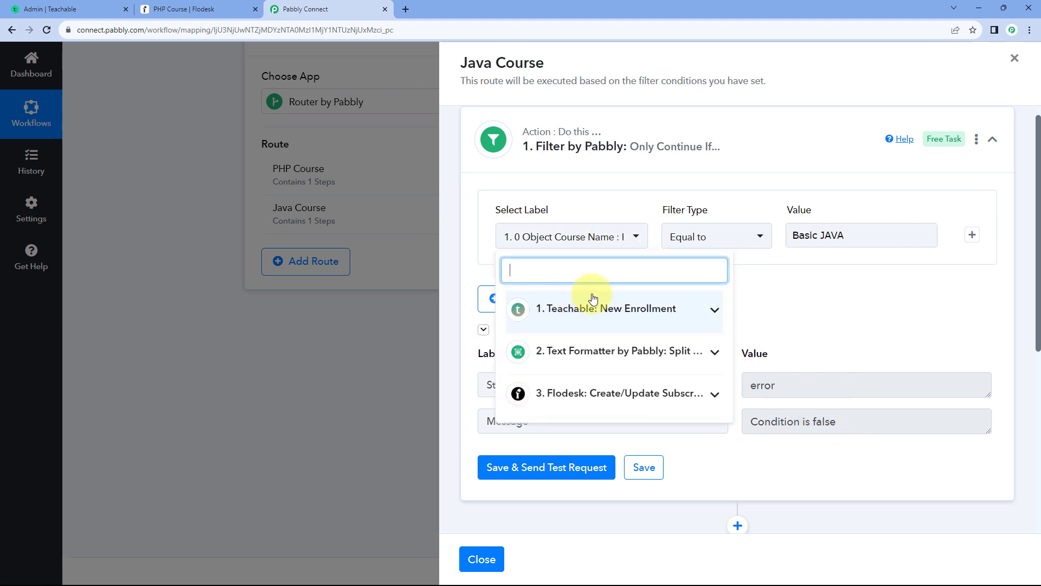
click(743, 292)
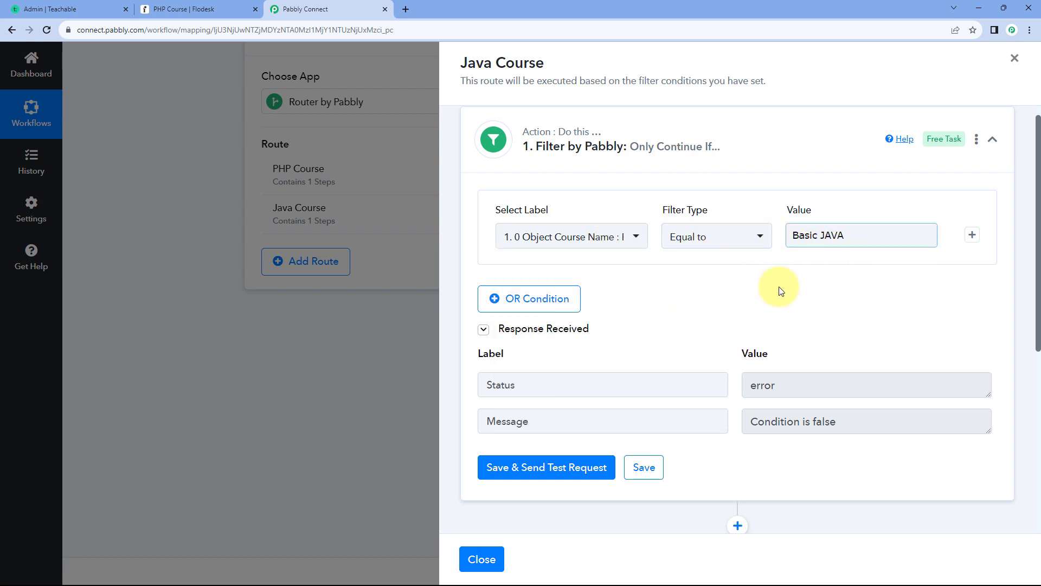
scroll(710, 315, down, 1)
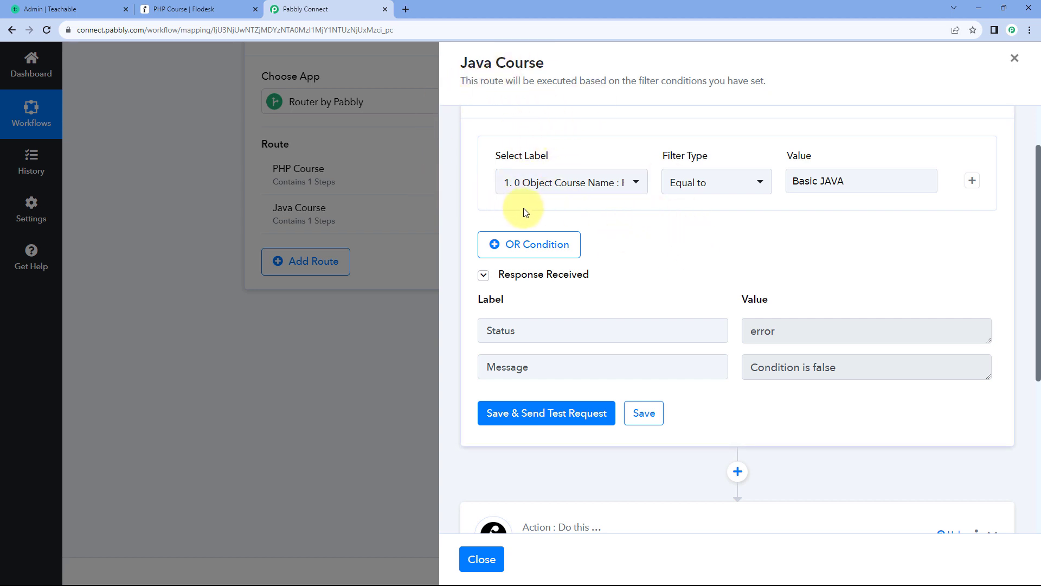
scroll(705, 228, down, 3)
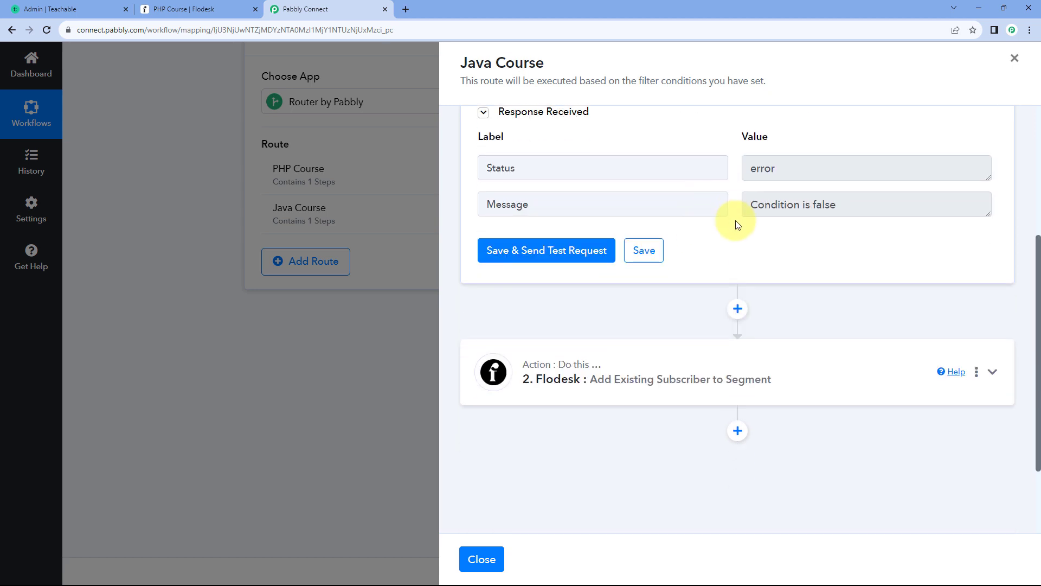
scroll(721, 244, down, 2)
- Expand the route's Flodesk action step and keep its existing Flodesk connection
click(722, 254)
scroll(677, 204, down, 2)
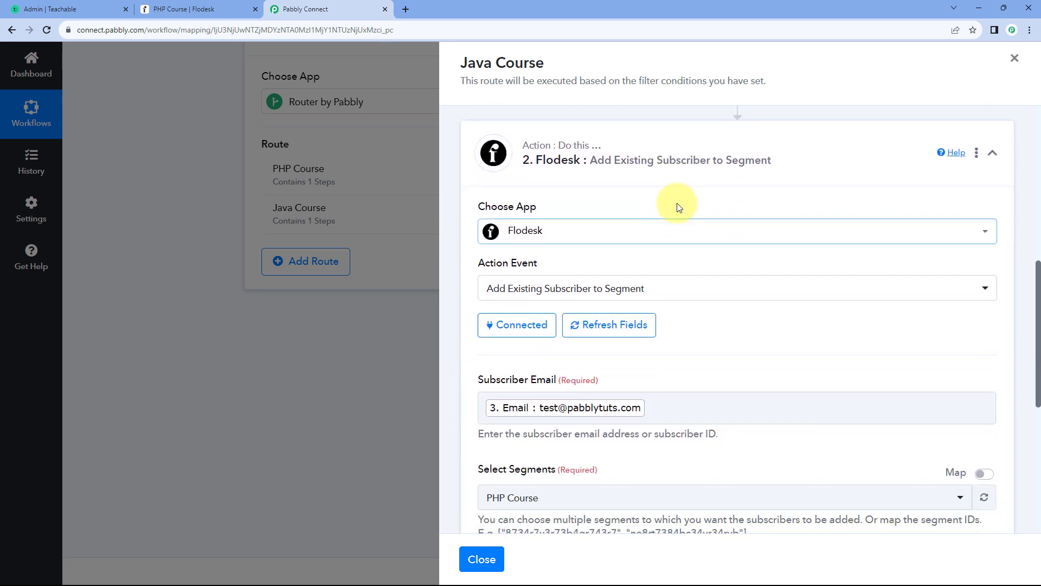
scroll(669, 191, down, 1)
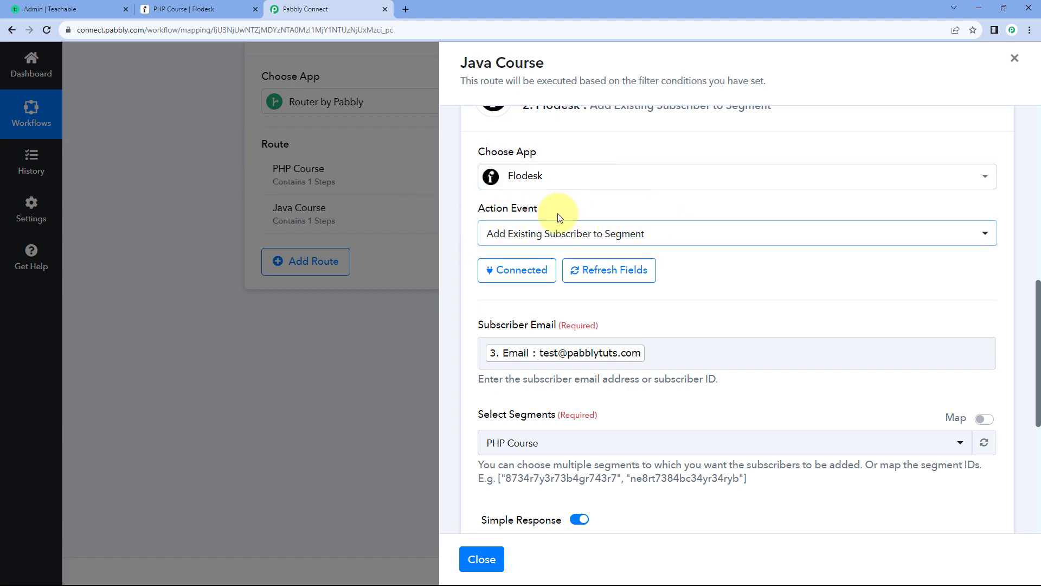
click(510, 275)
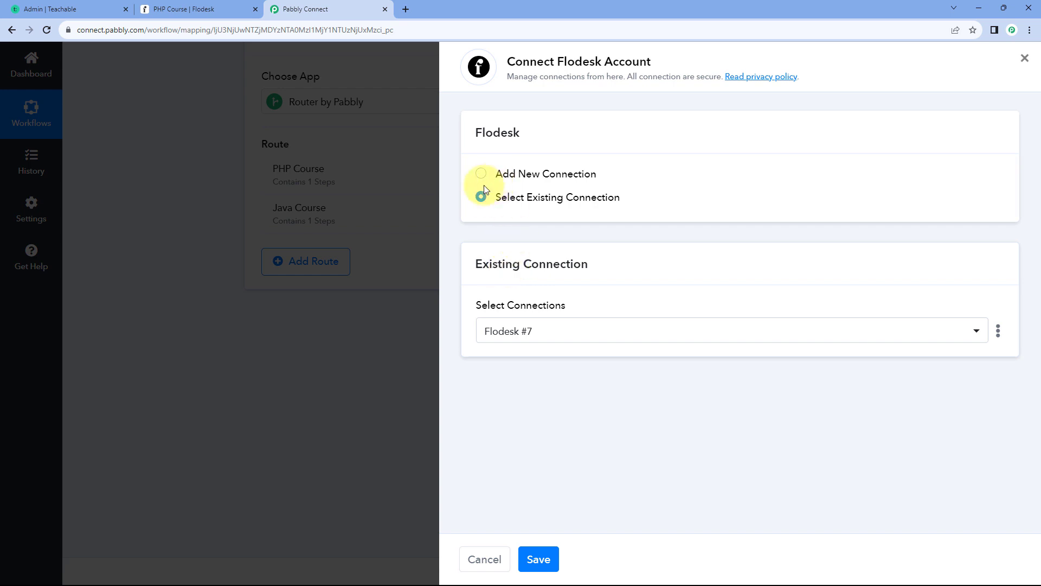
click(538, 559)
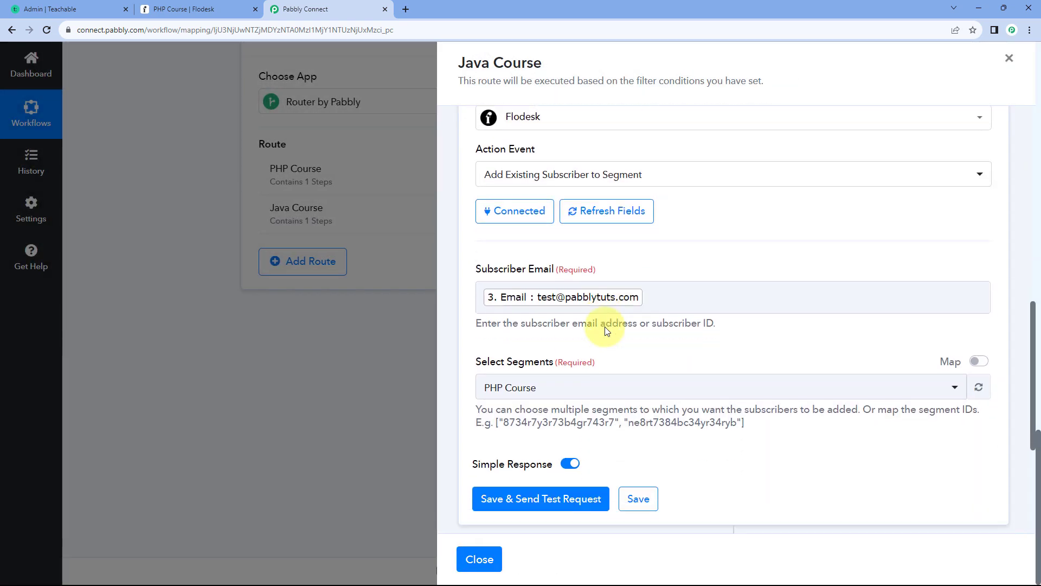
scroll(604, 327, down, 2)
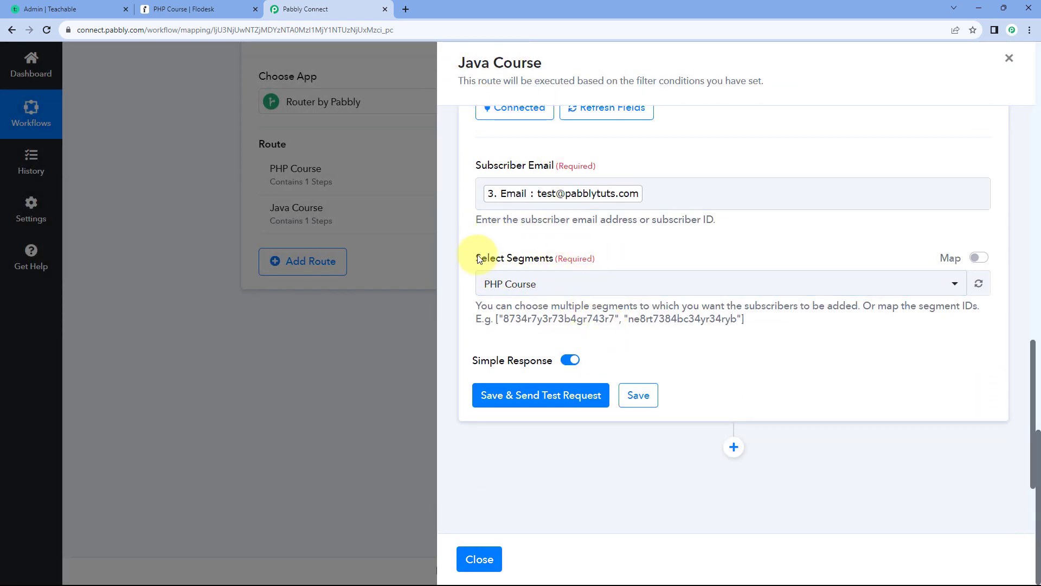
- Replace the PHP Course segment with Java Course, save the step, and close the route panel
click(586, 284)
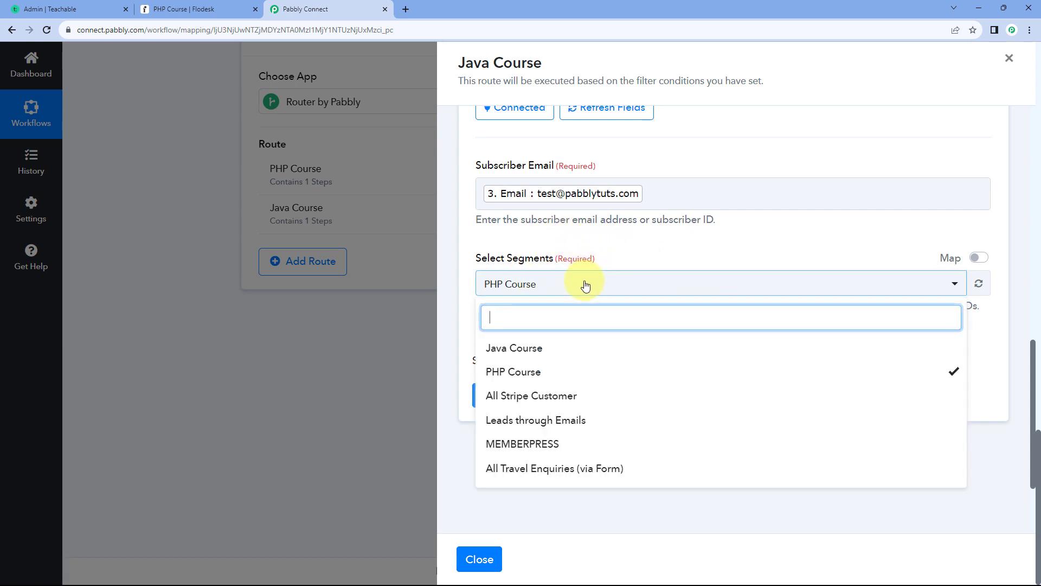
click(543, 373)
click(513, 348)
click(644, 249)
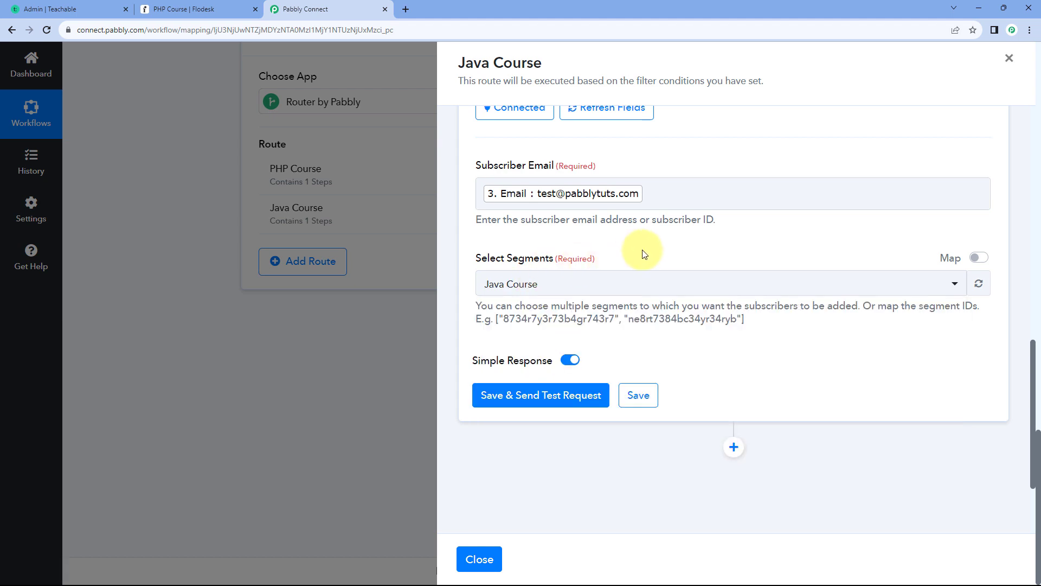
click(650, 403)
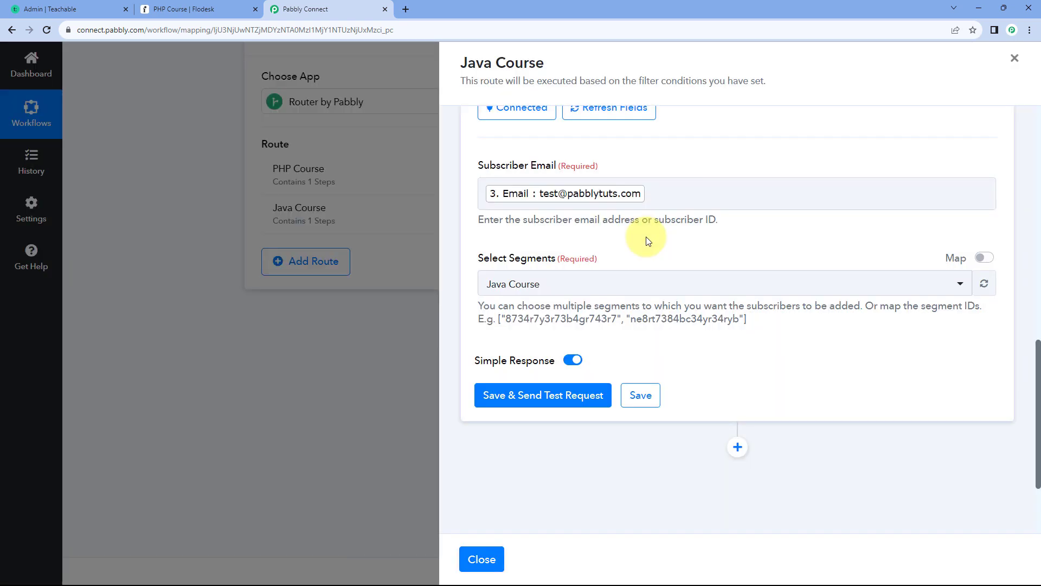
click(482, 560)
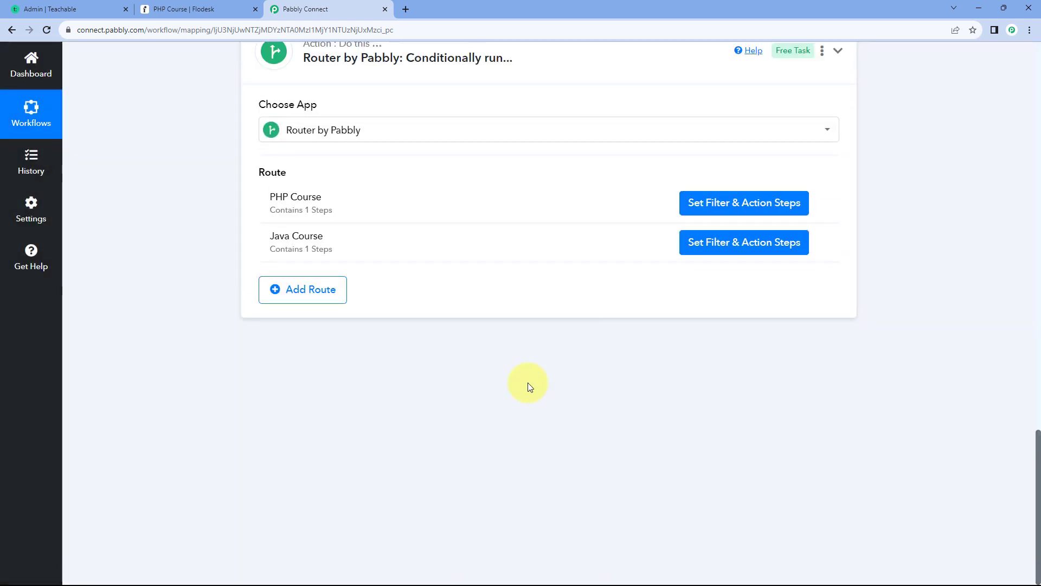
- Collapse the Teachable trigger so the Split Text, Flodesk subscriber and Router steps list compactly
scroll(624, 252, up, 2)
scroll(623, 253, up, 10)
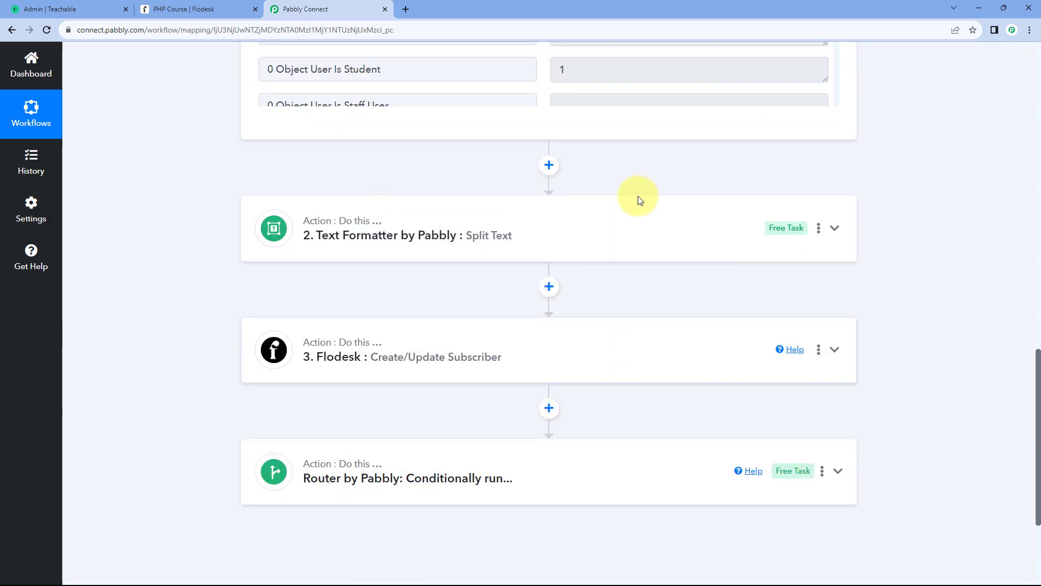
scroll(896, 224, up, 10)
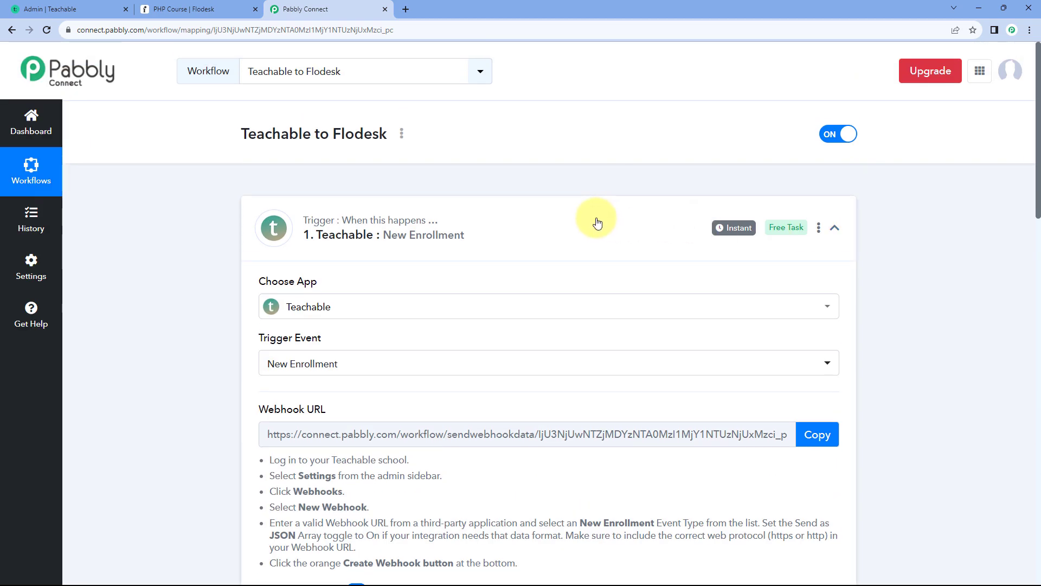
click(597, 222)
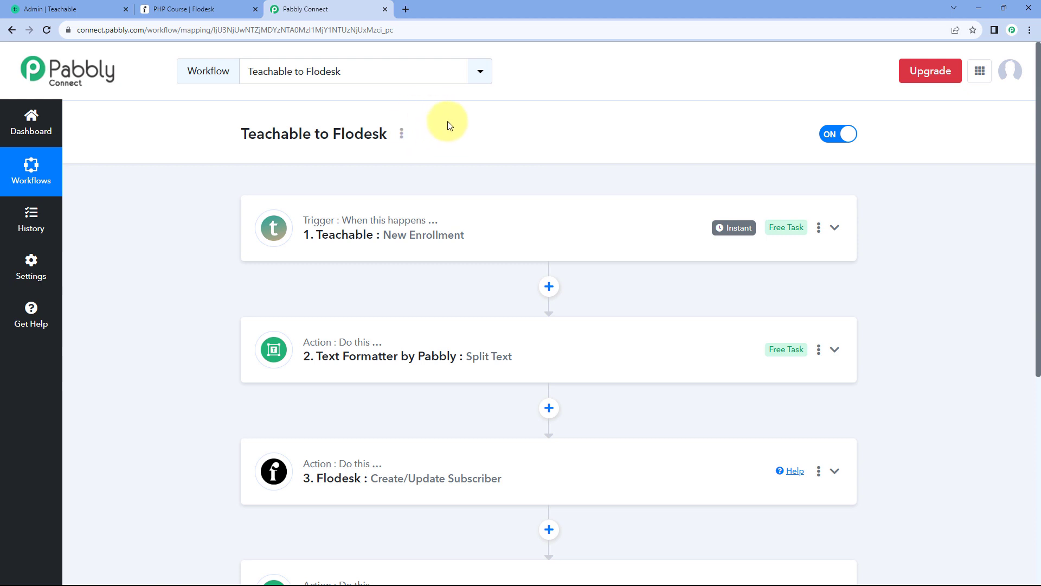
scroll(475, 151, down, 2)
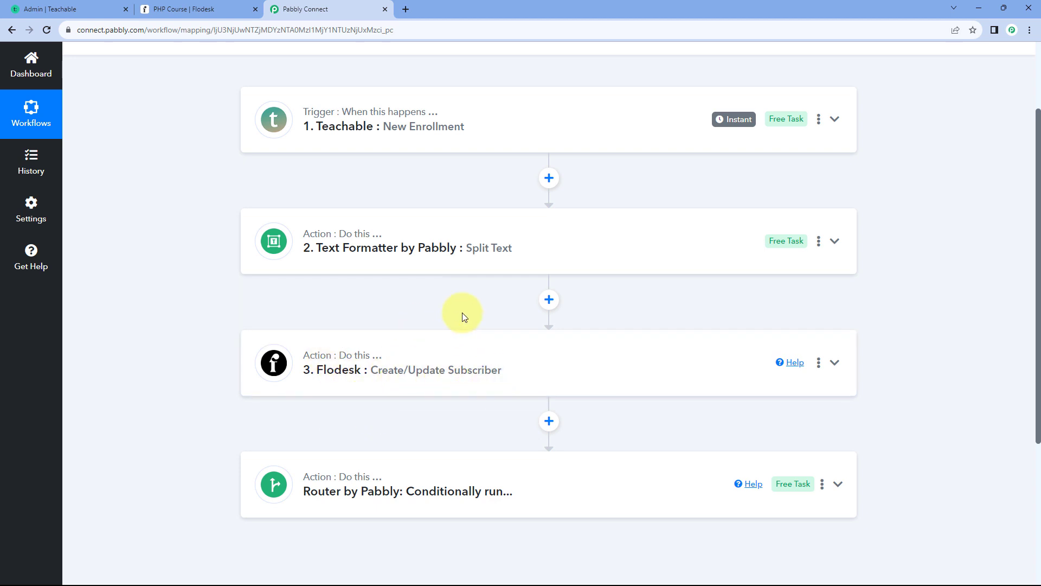
scroll(466, 309, up, 2)
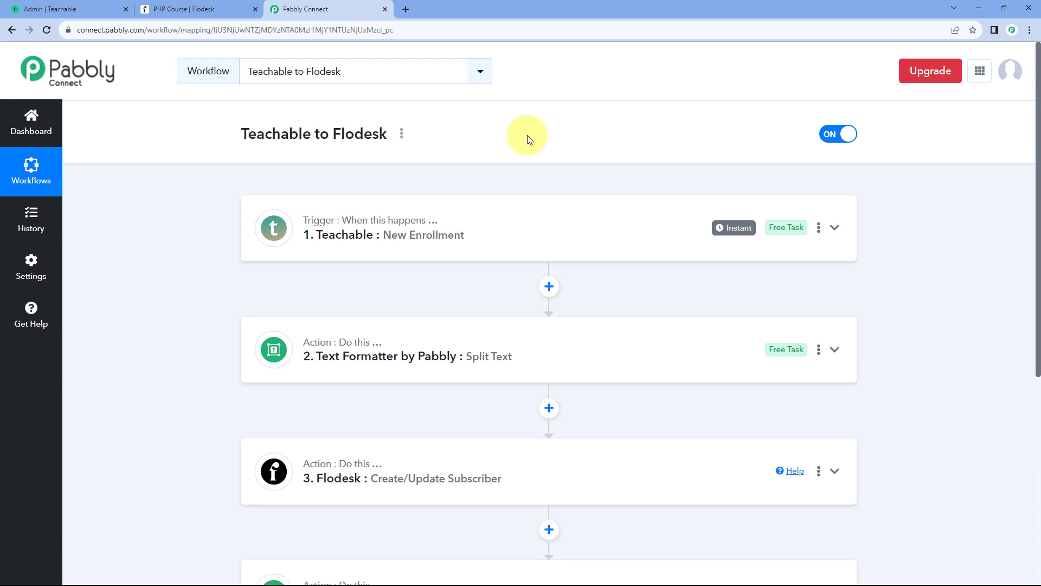
- Copy the Teachable school's base web address from the admin tab
click(86, 5)
click(195, 29)
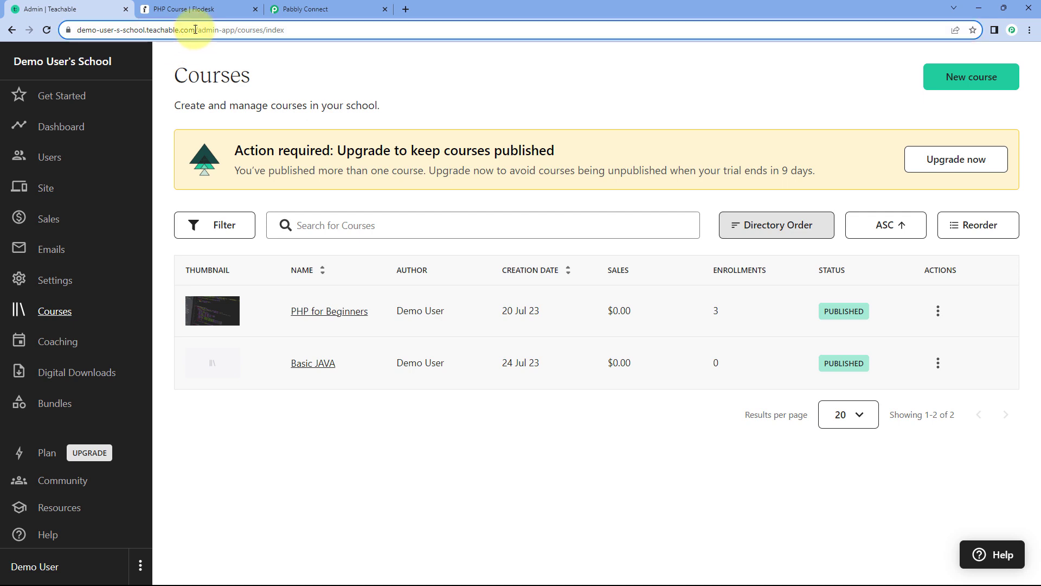
drag(195, 29, 42, 25)
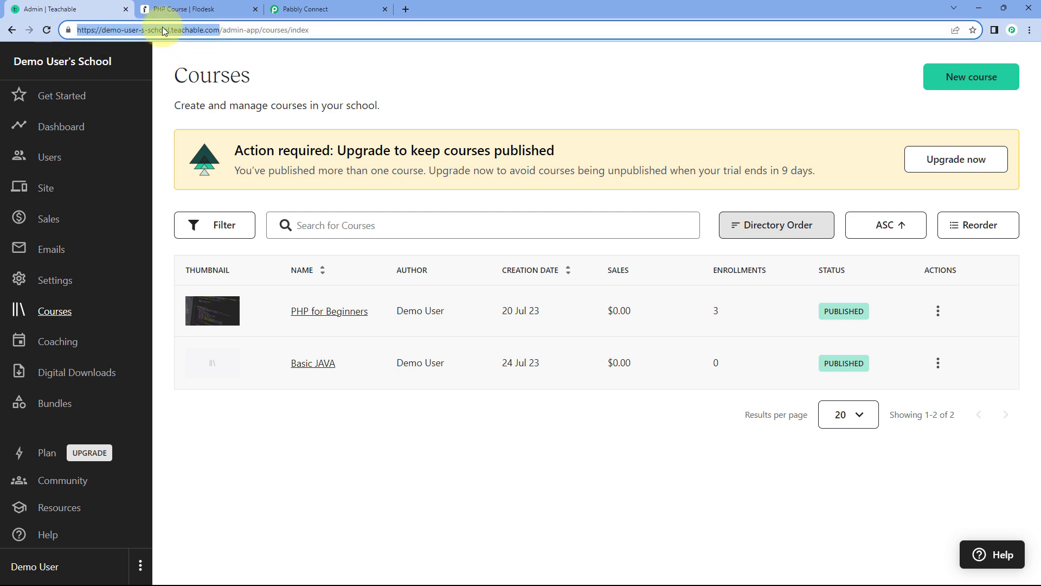
key(ctrl+c)
- Load the school's homepage in an incognito window and start enrolling in Basic JAVA
key(ctrl+shift+n)
key(ctrl+v)
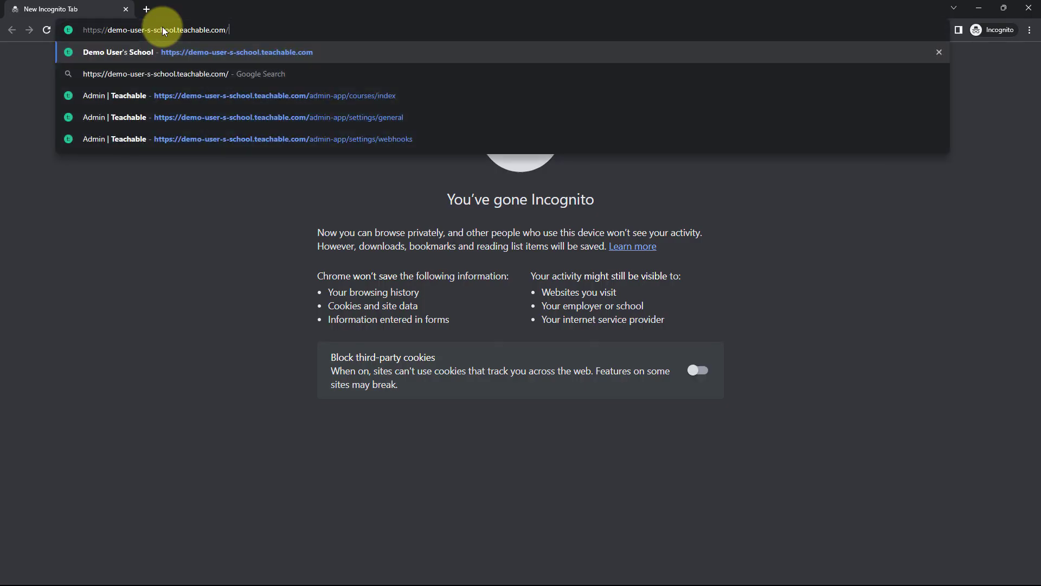
key(Return)
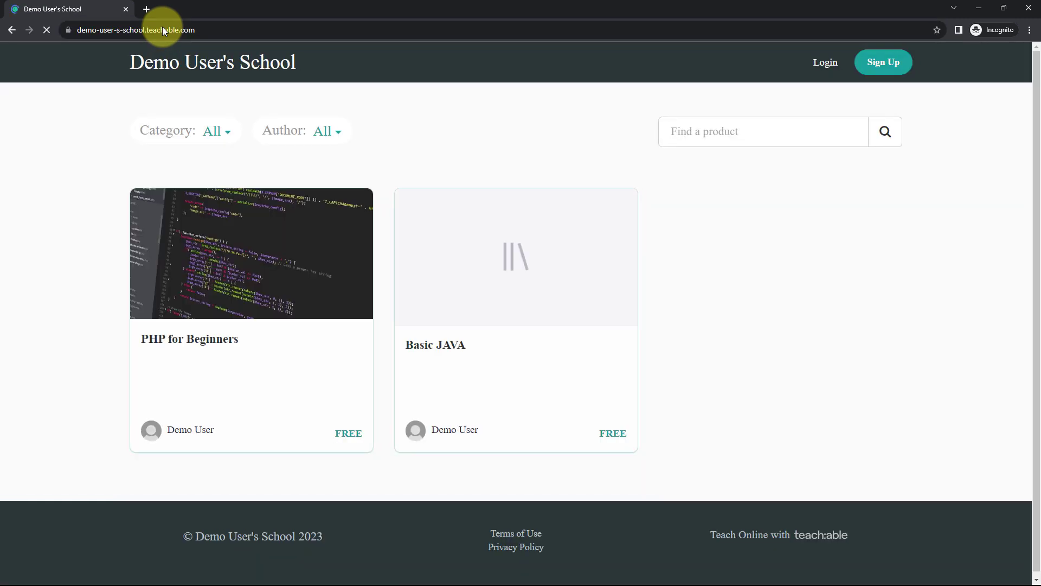
click(453, 347)
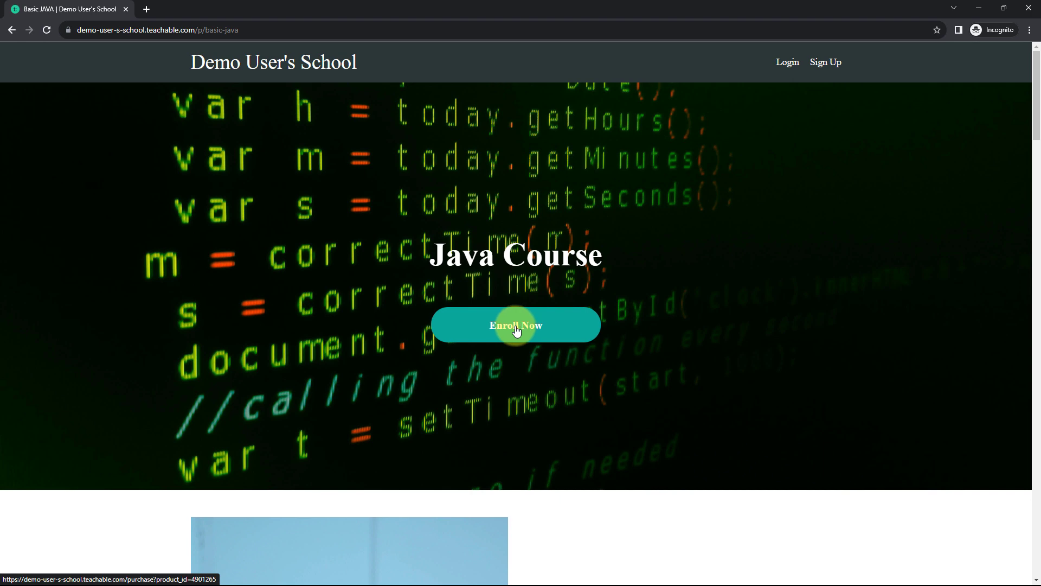
click(517, 328)
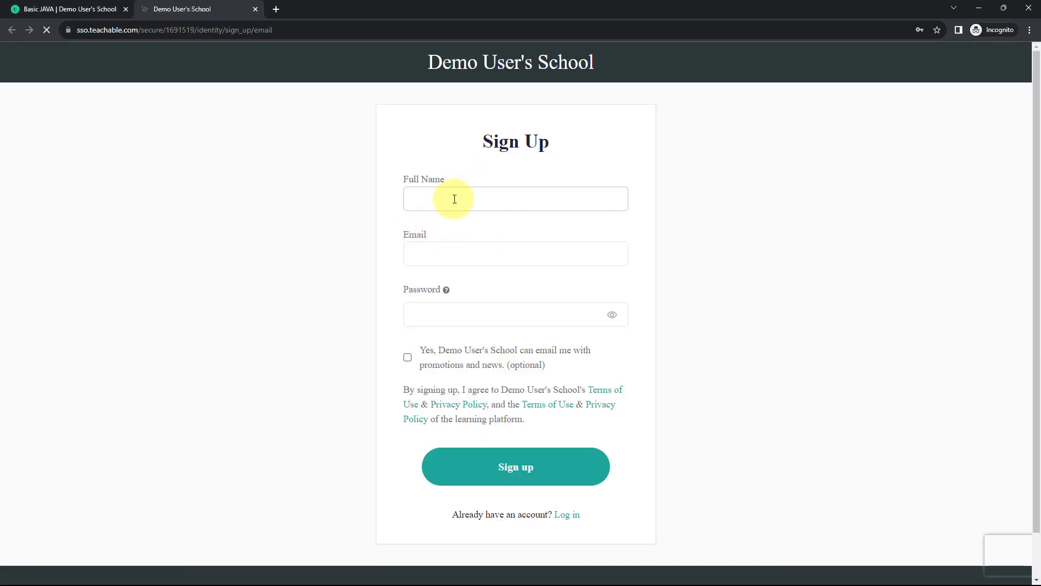
- Fill in the test student's full name, e-mail address and password on the sign-up form
click(454, 198)
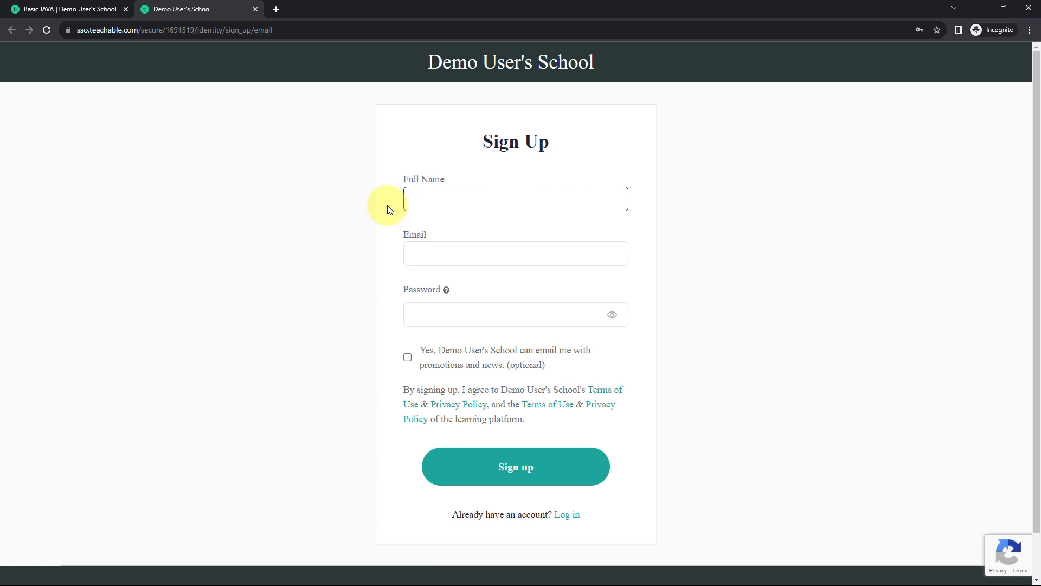
text(Dummy Test)
key(Tab)
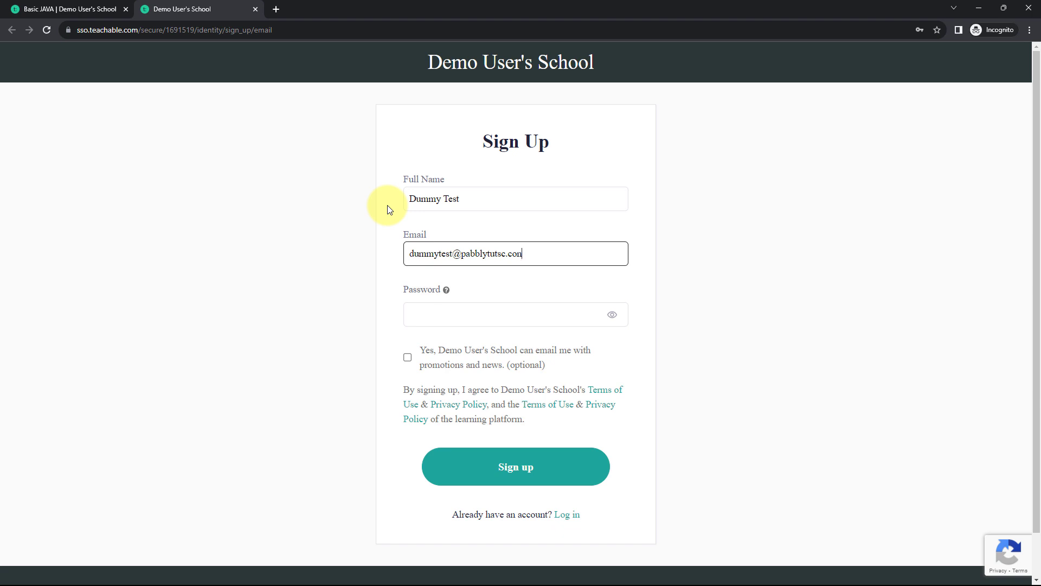
key(Tab)
text(••)
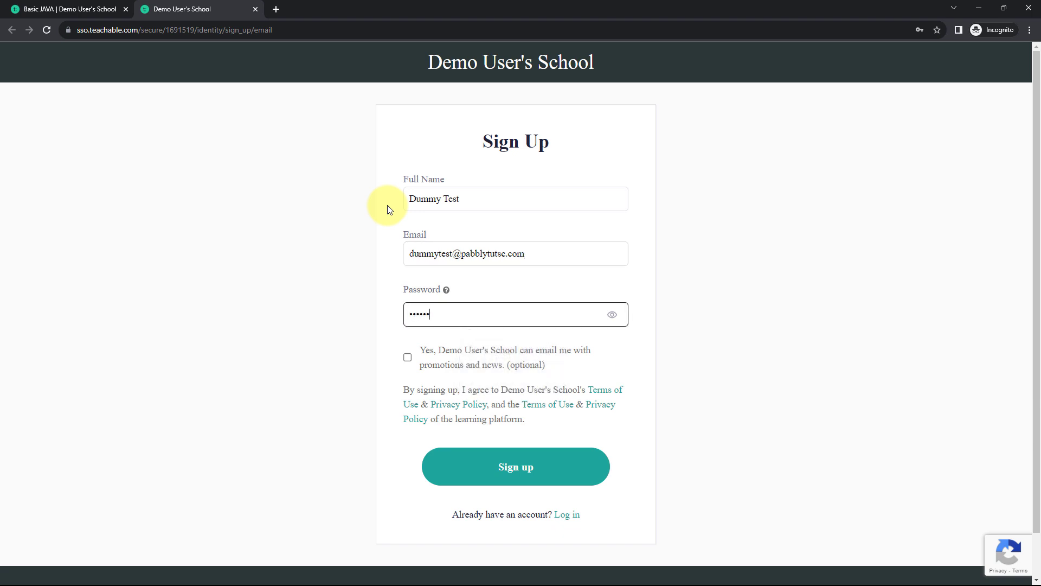
- Opt in to promotional e-mails, complete the sign-up, and start the Basic JAVA course
click(411, 358)
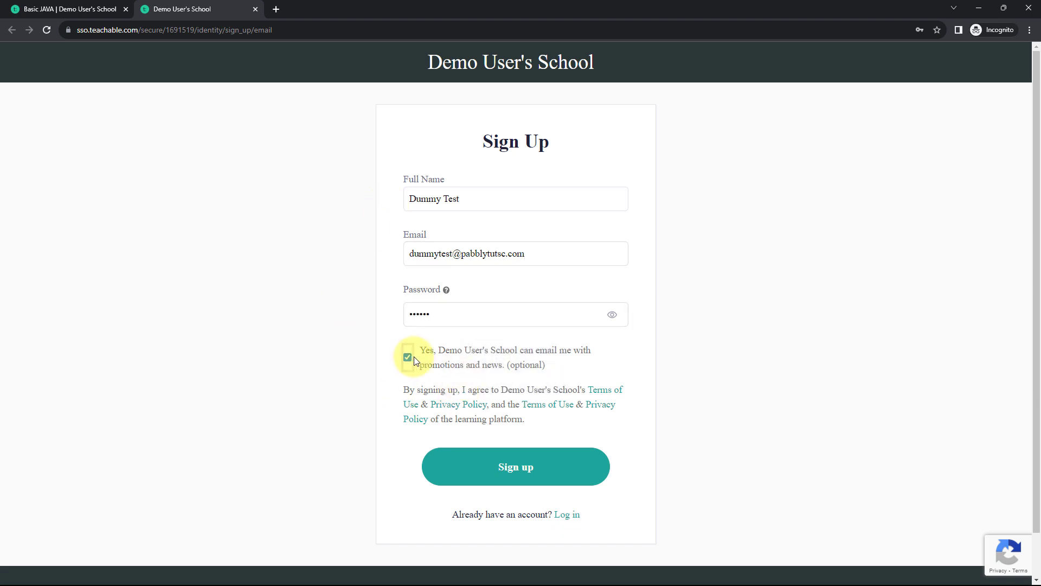
click(531, 473)
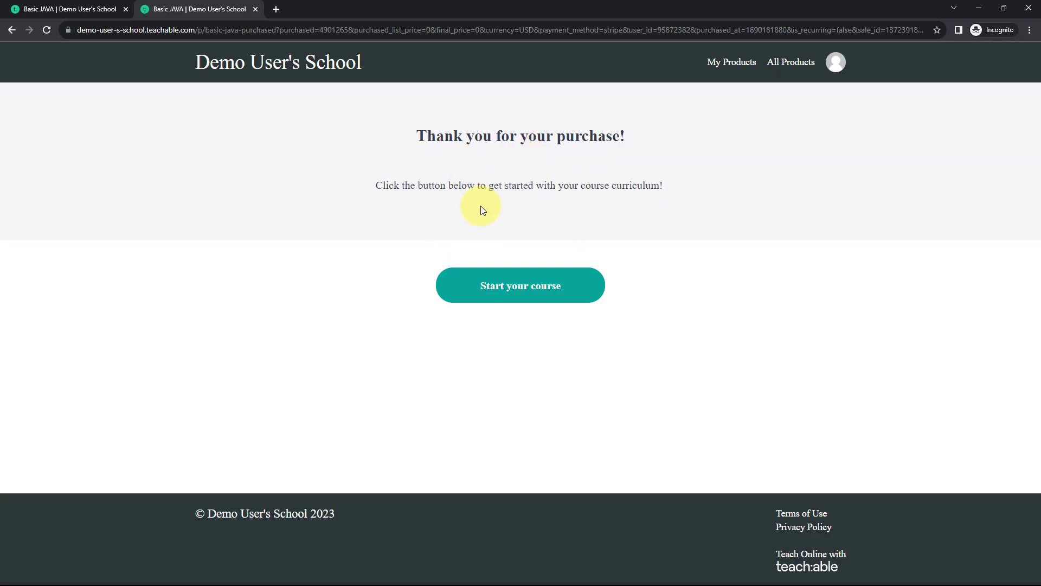
click(518, 294)
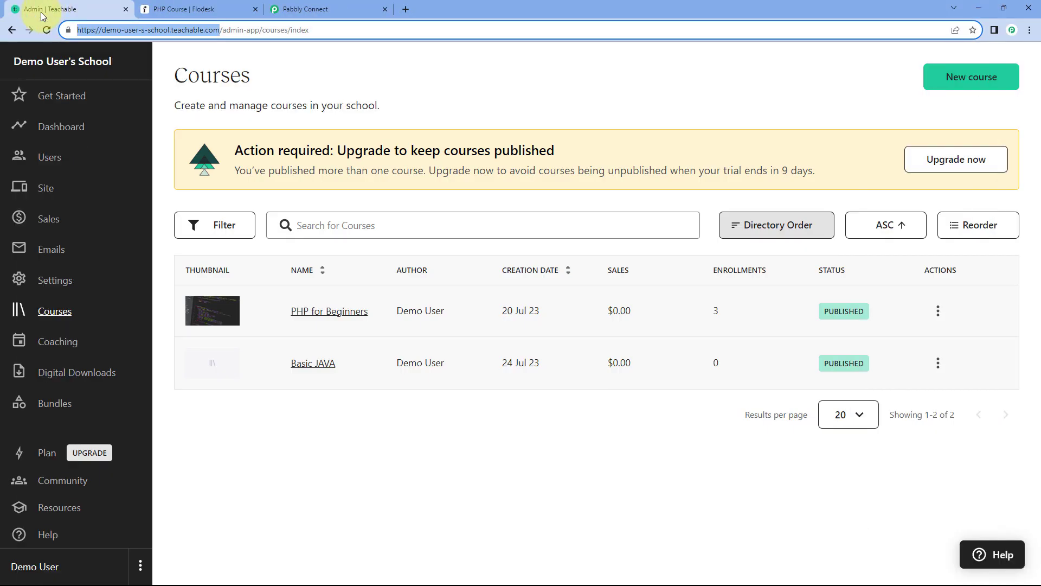
- Confirm the new student among Basic JAVA's 2 enrolled students, then return to Pabbly Connect
click(313, 364)
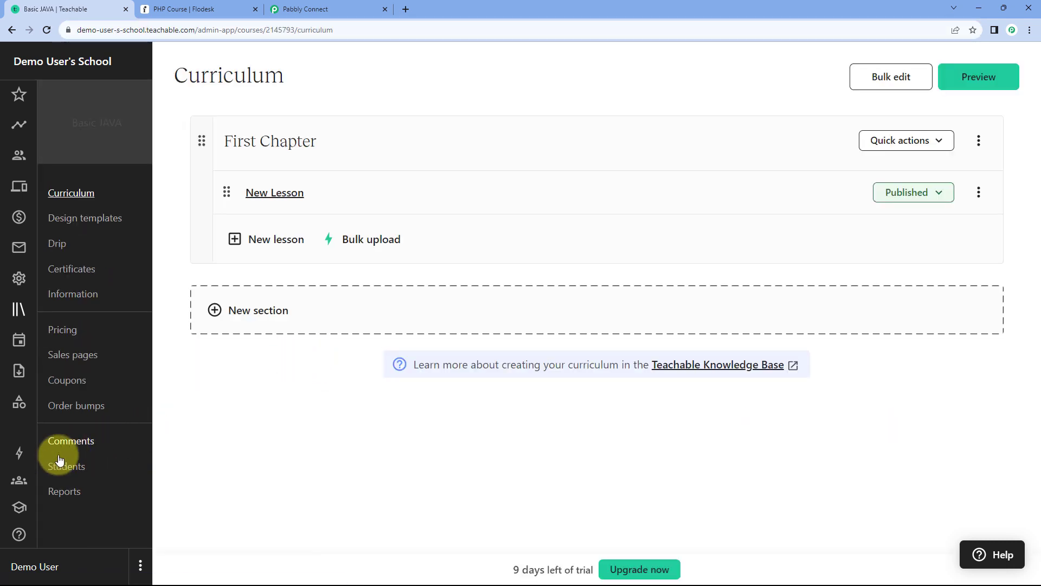
click(60, 461)
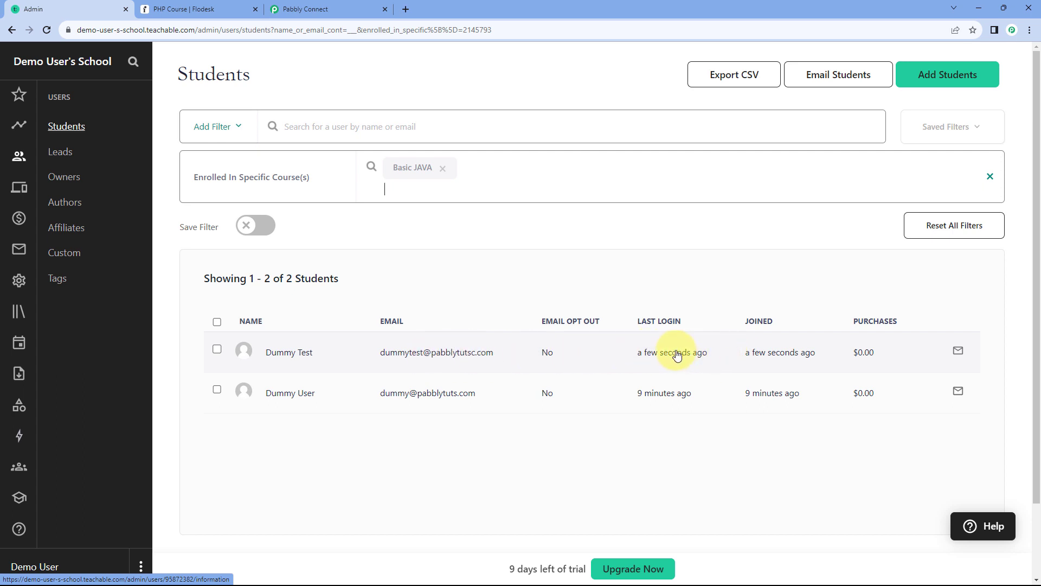
click(336, 9)
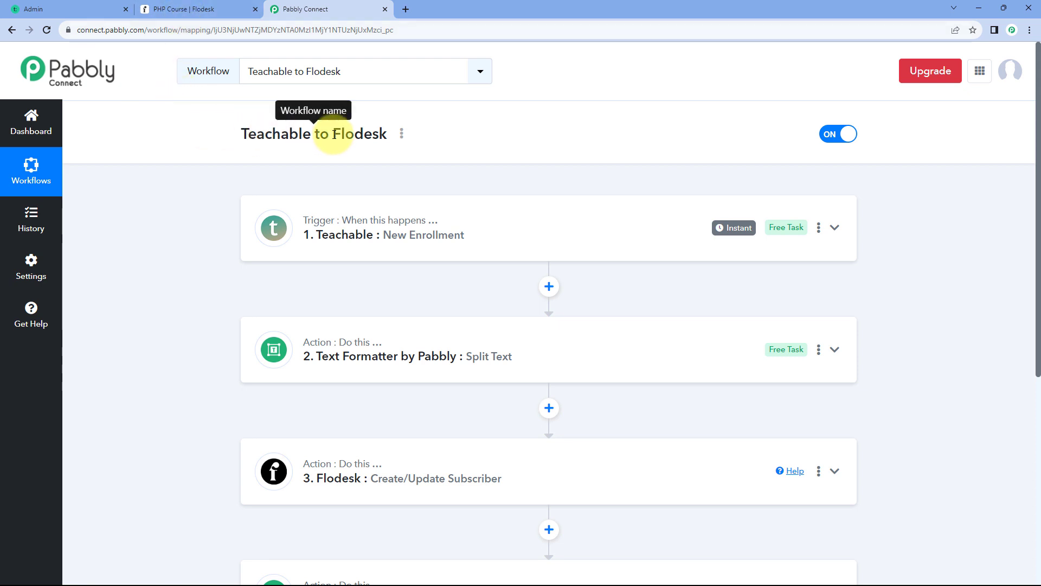
- In Flodesk, leave the PHP Course segment and view all subscribers
scroll(449, 151, down, 2)
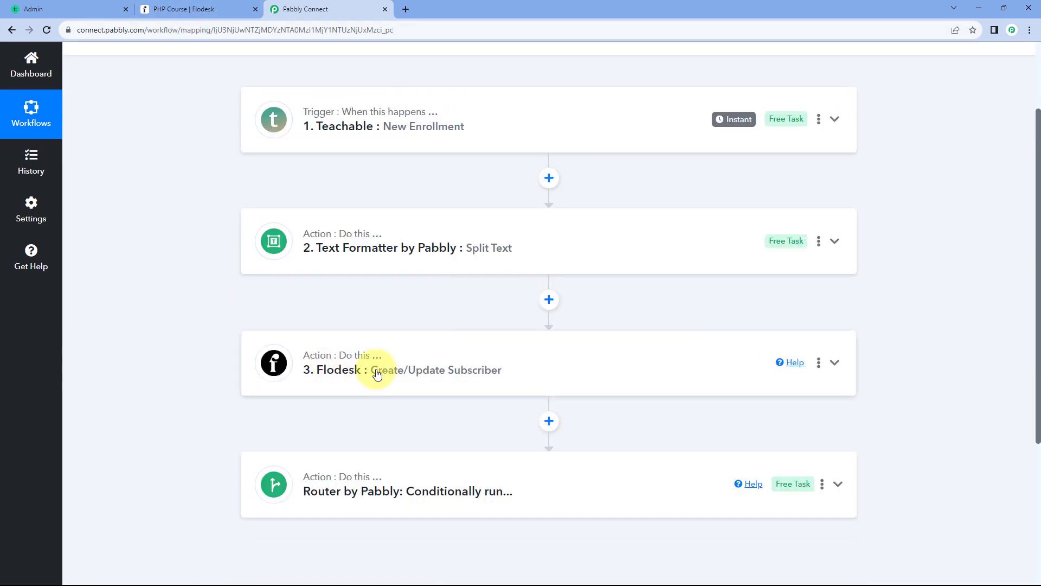
scroll(377, 374, down, 1)
click(187, 10)
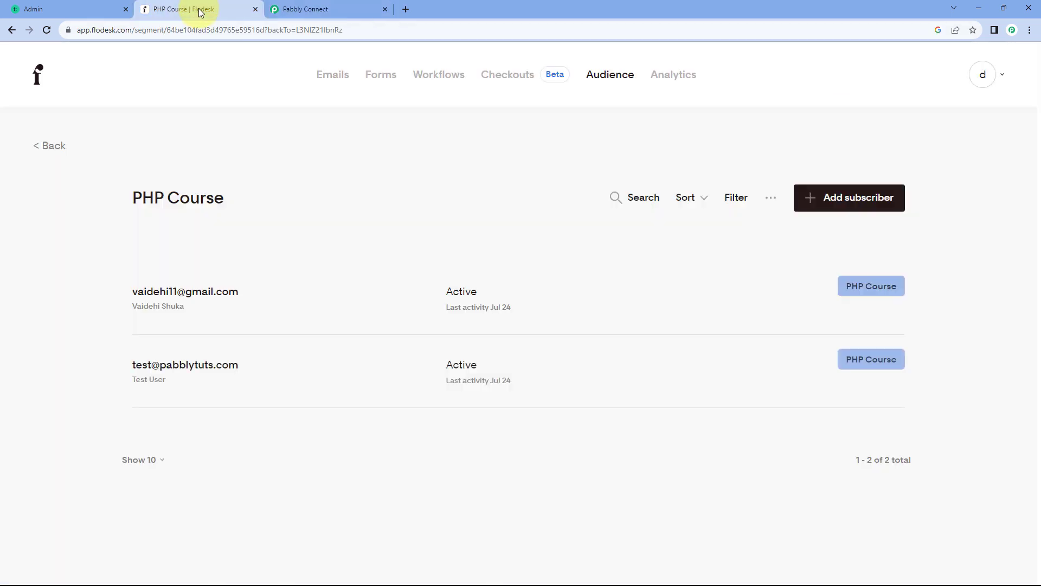
click(66, 154)
click(200, 176)
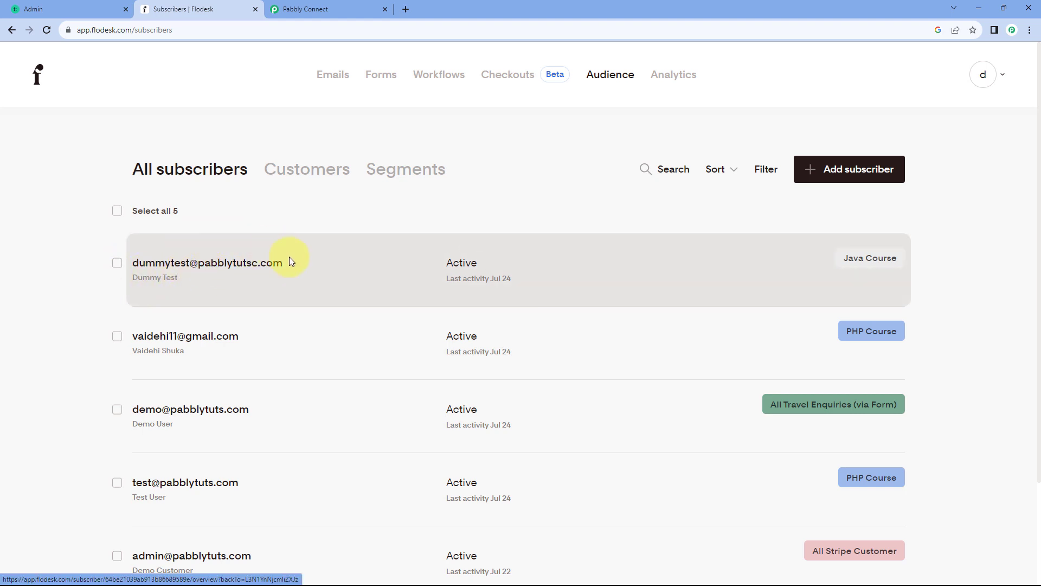
click(328, 10)
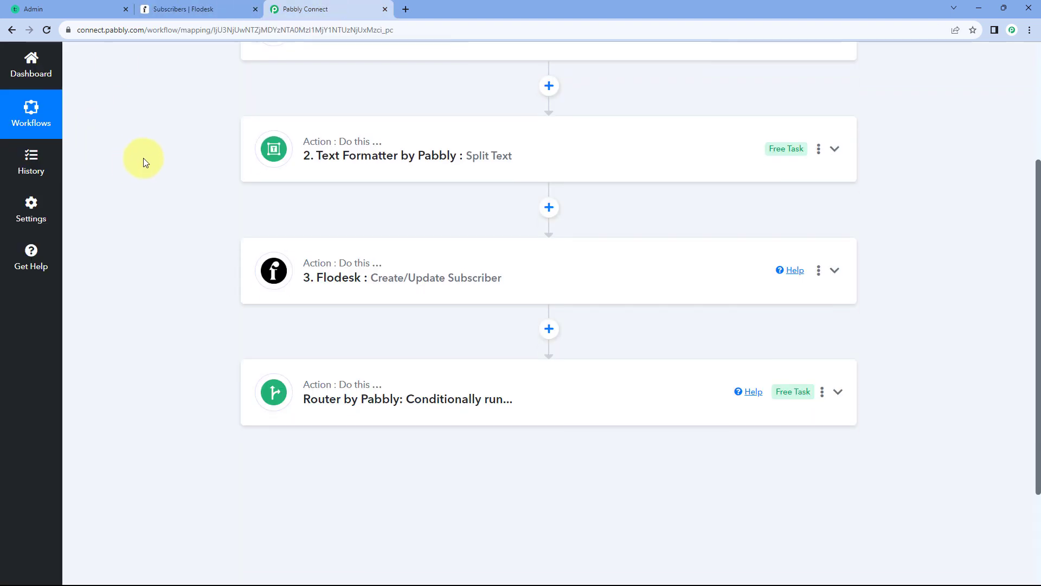
scroll(143, 158, down, 1)
- Open Flodesk's Java Course segment showing the new student as its 1 active subscriber
click(182, 9)
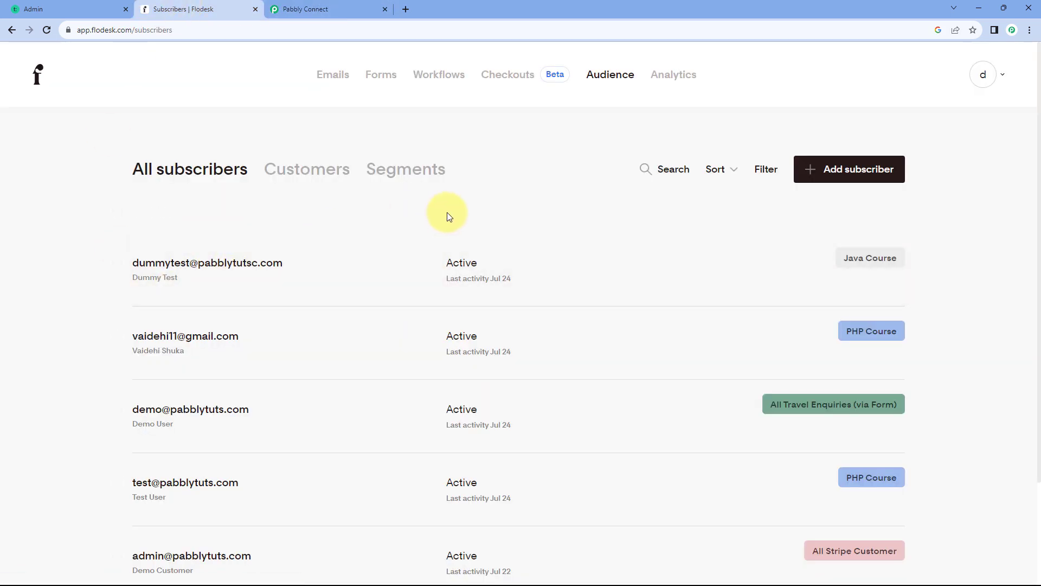
click(420, 177)
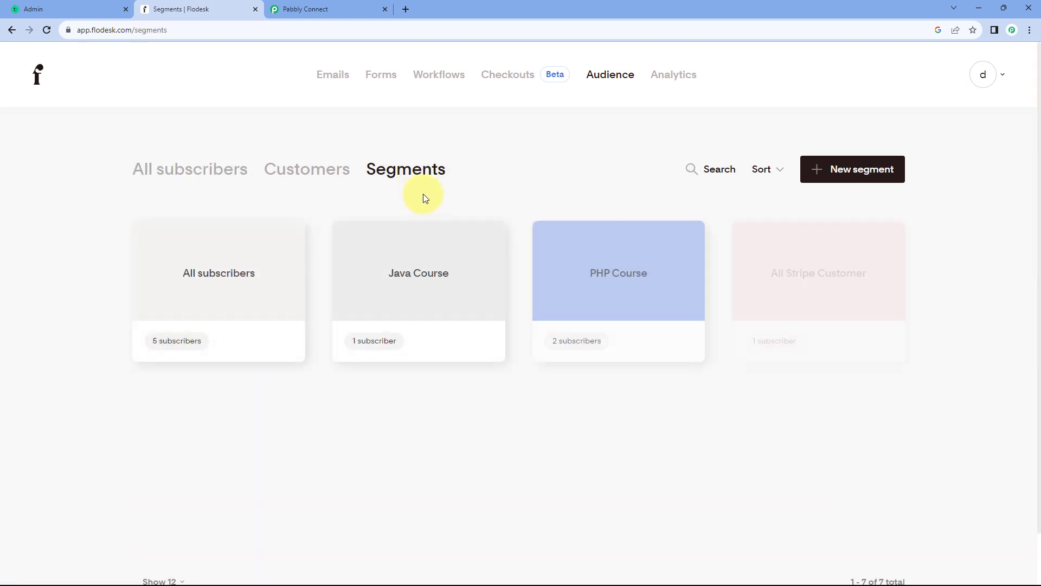
click(421, 274)
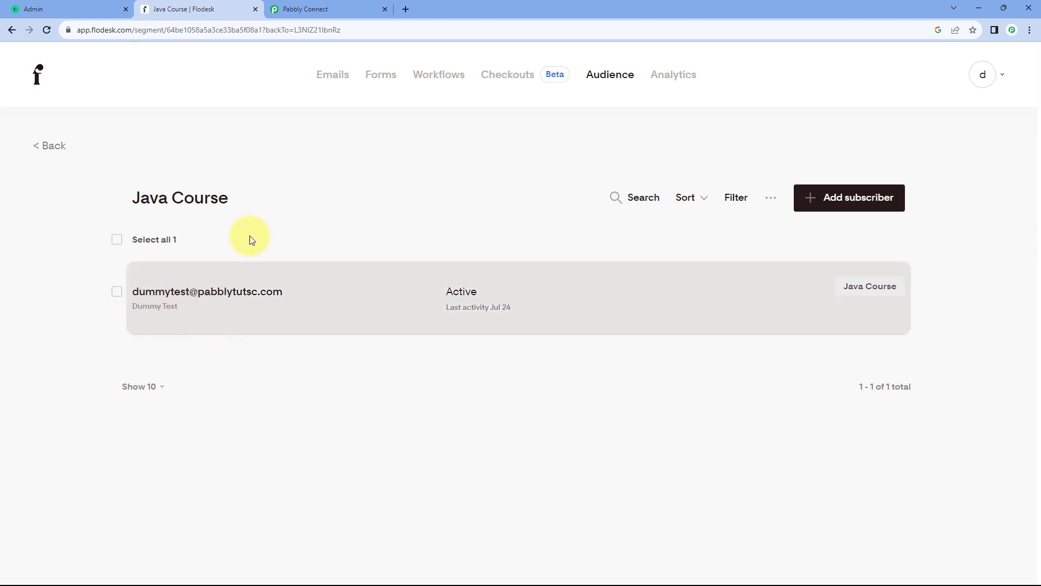
click(368, 9)
scroll(510, 162, up, 5)
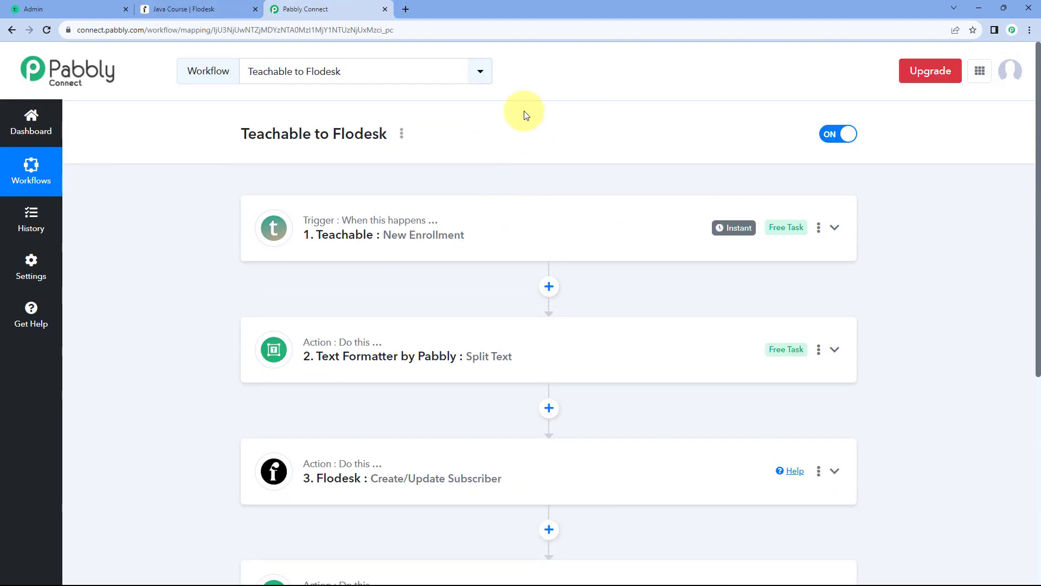